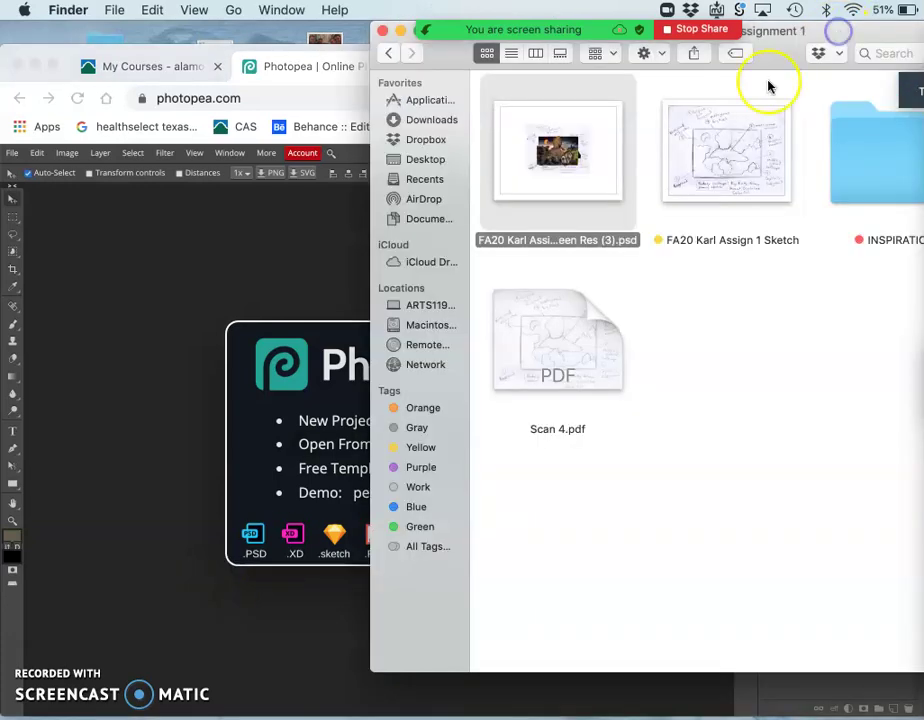
Open the Assignment 1 composite screen-resolution PSD from the Assignment 1 folder inside FA20 Digital Art on the Desktop.
click(320, 405)
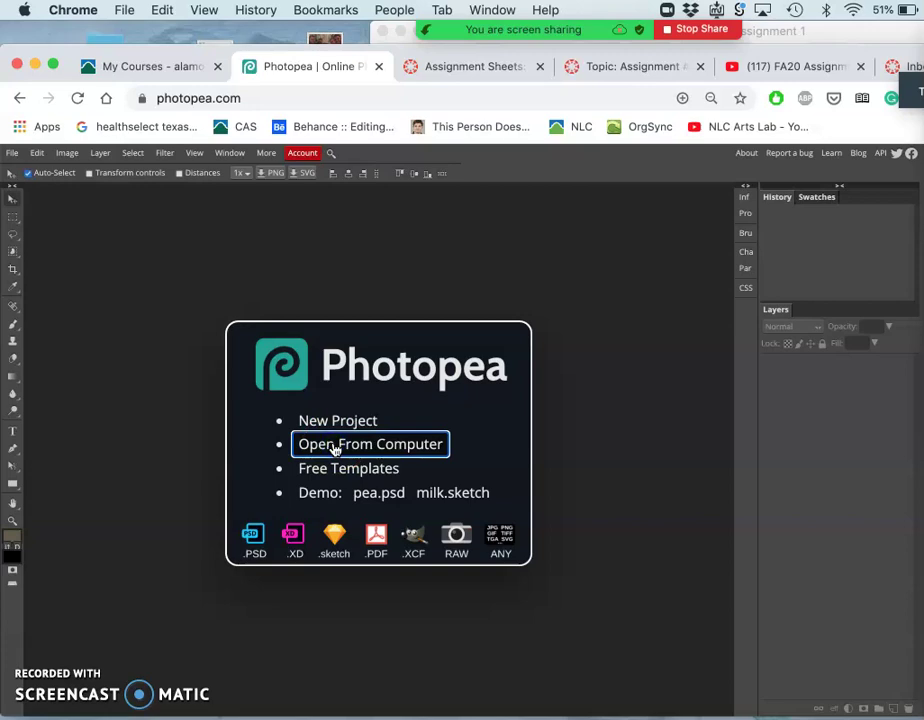
click(335, 449)
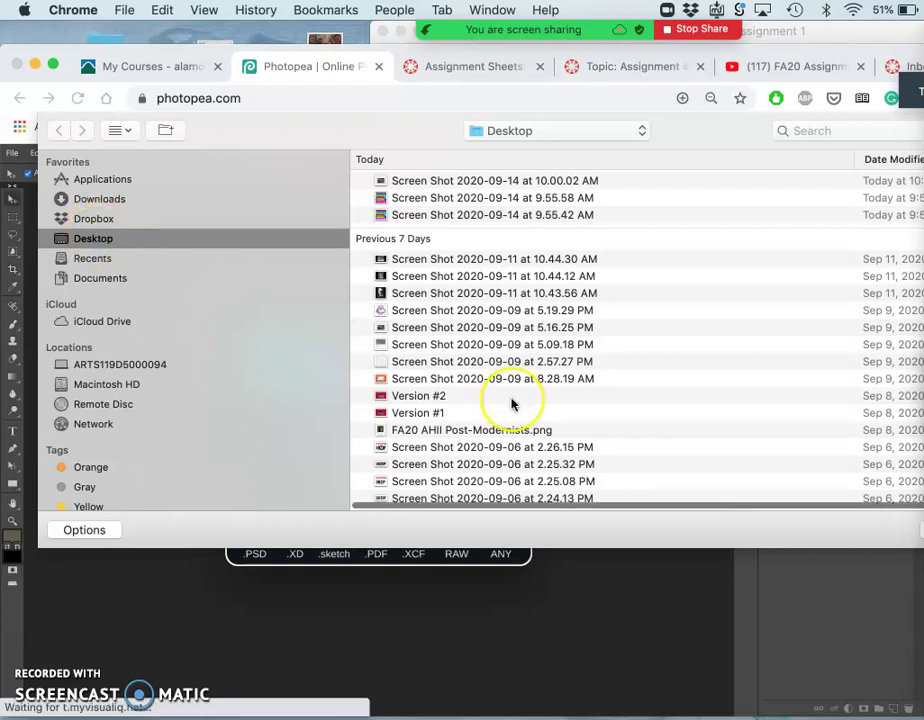
scroll(512, 404, down, 5)
scroll(480, 412, down, 10)
scroll(452, 412, up, 5)
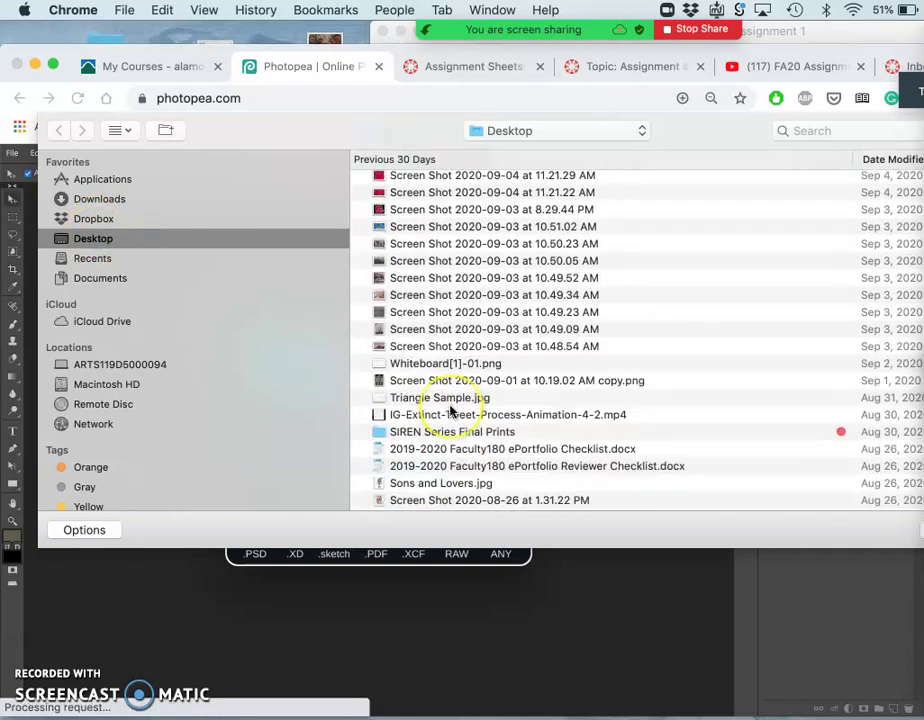
click(434, 251)
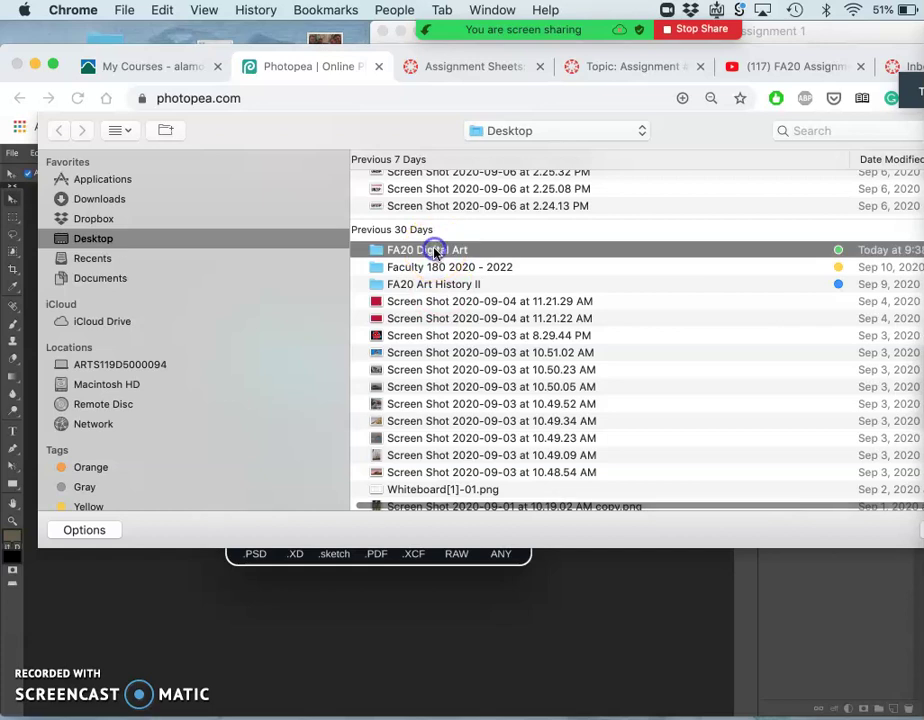
double_click(434, 251)
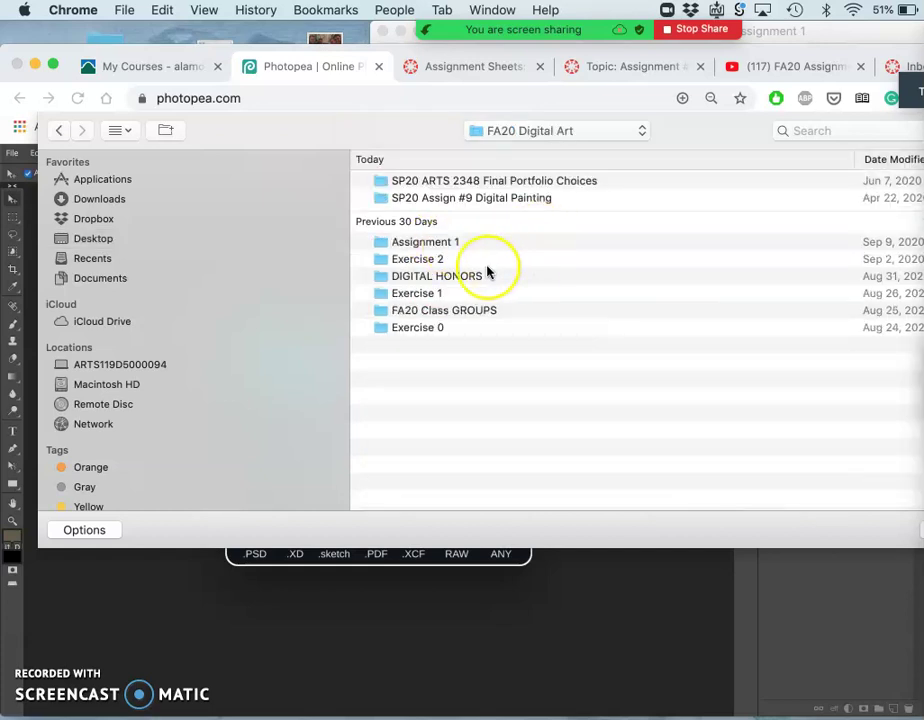
double_click(413, 242)
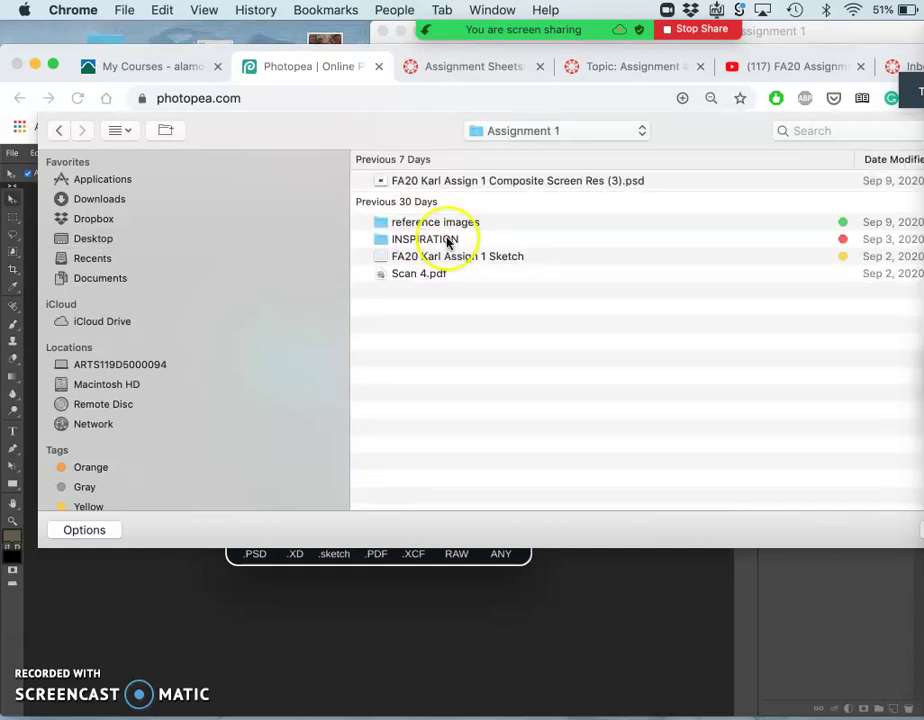
click(502, 181)
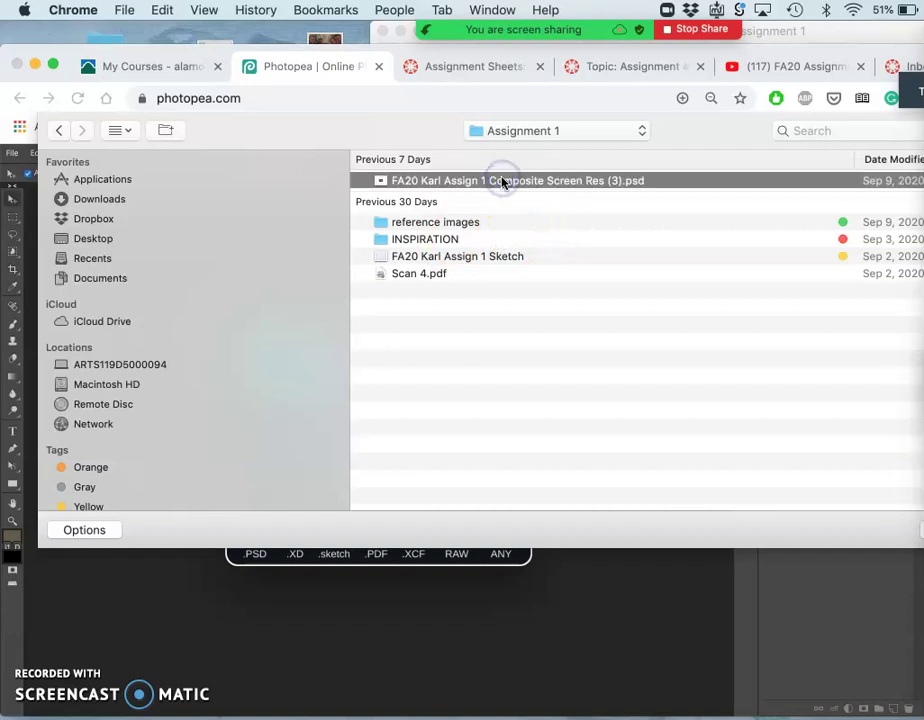
double_click(502, 181)
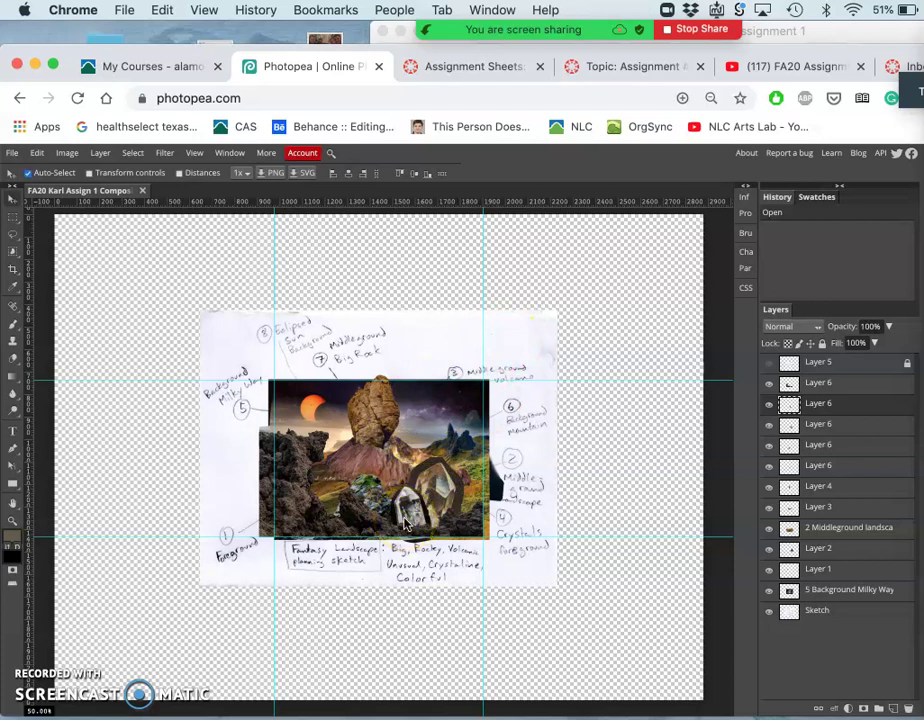
key(super+equal)
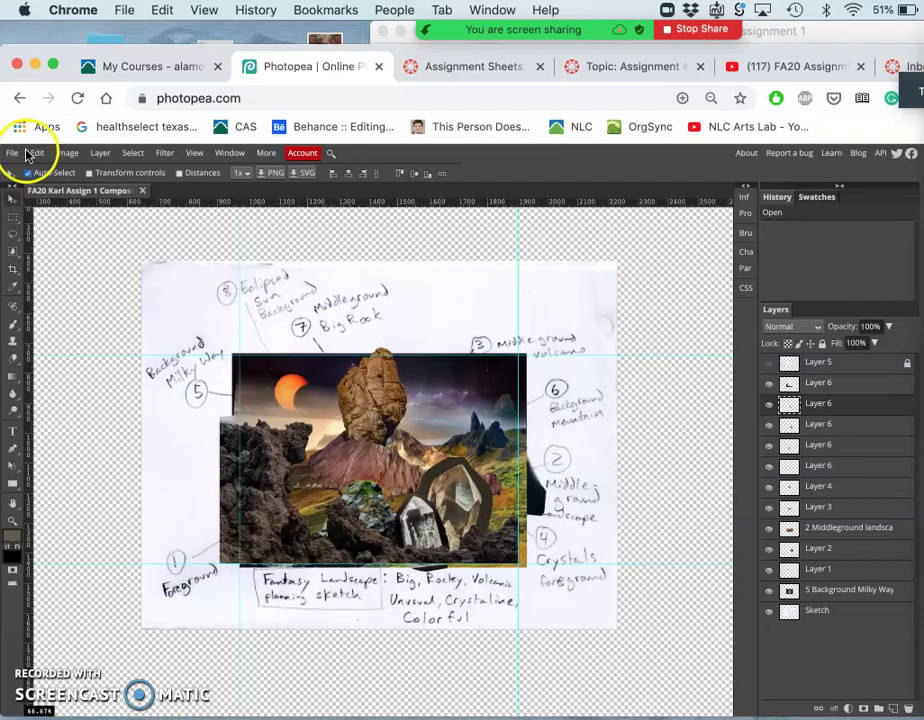
click(14, 155)
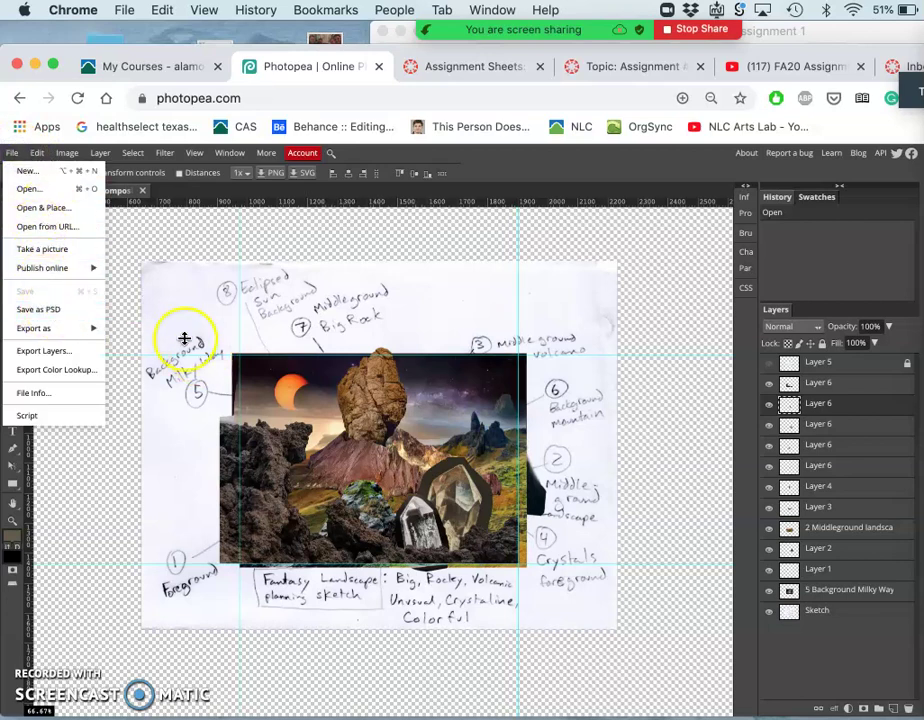
click(79, 313)
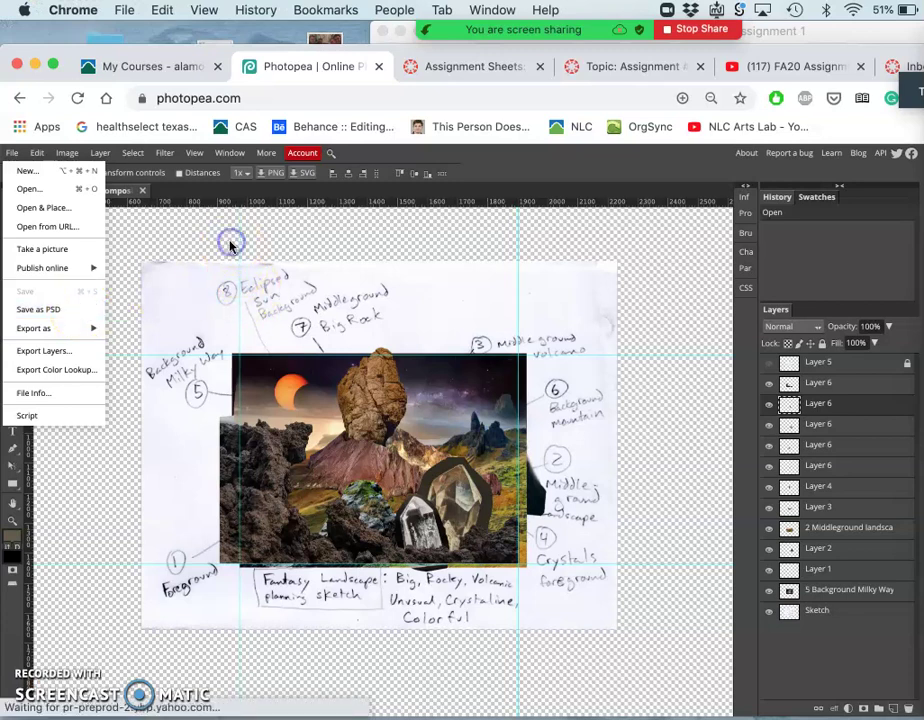
click(128, 205)
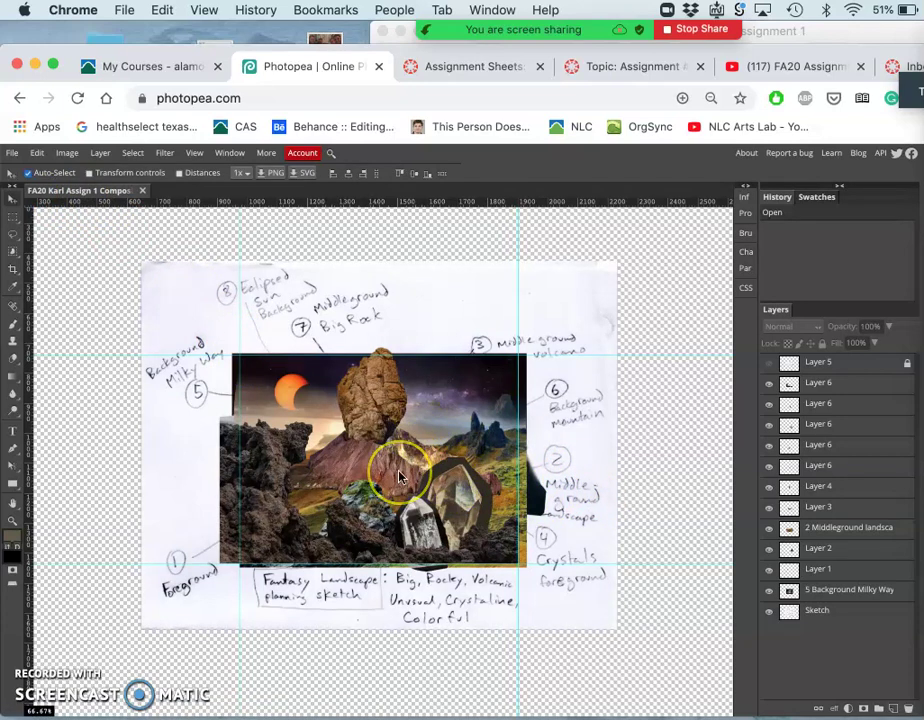
scroll(400, 470, up, 4)
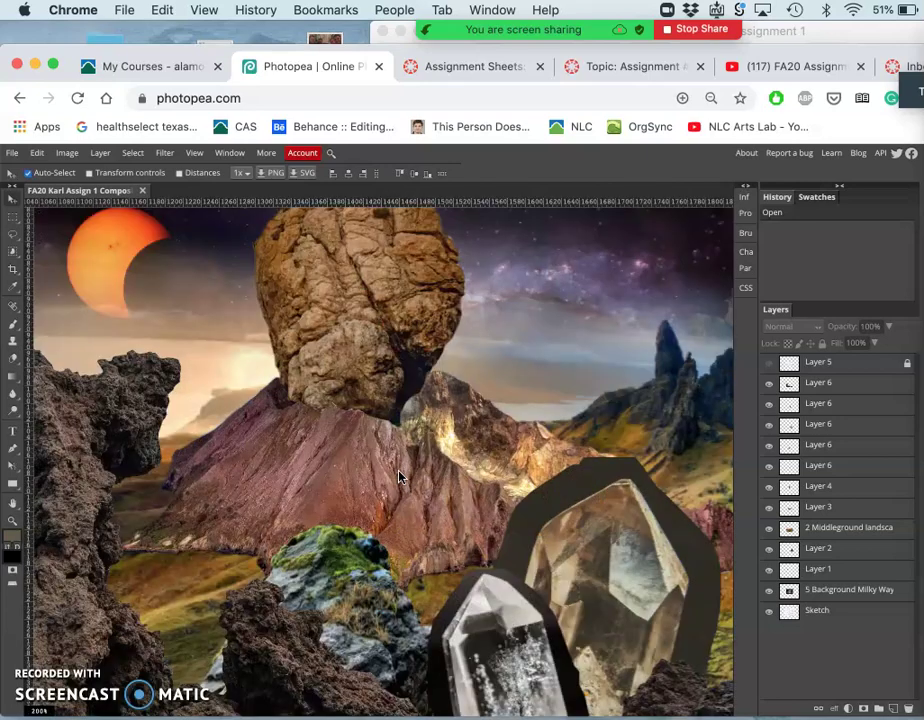
scroll(400, 477, down, 3)
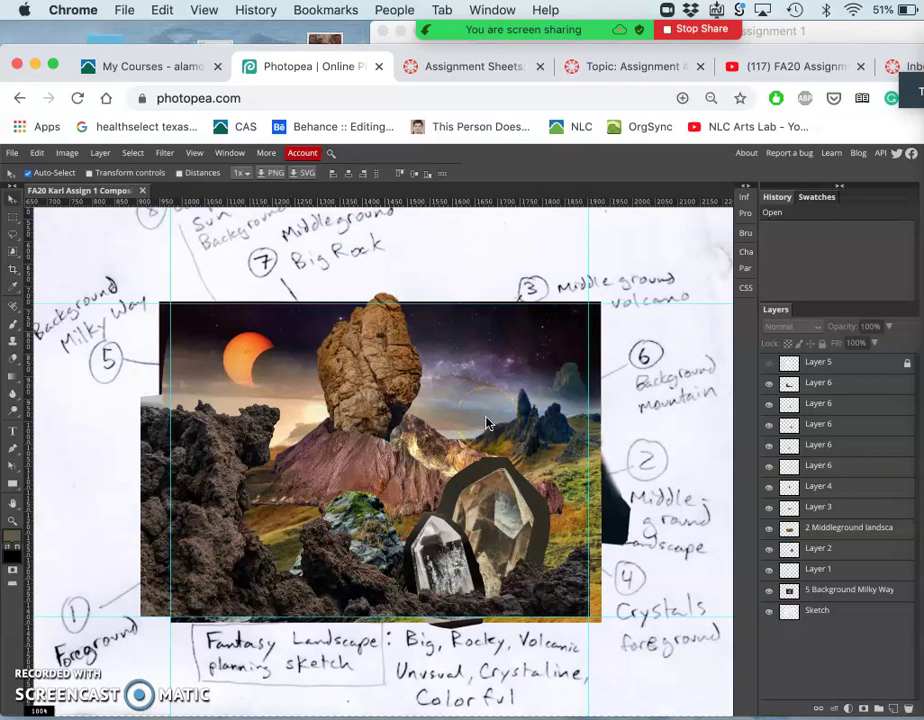
drag(511, 480, 435, 550)
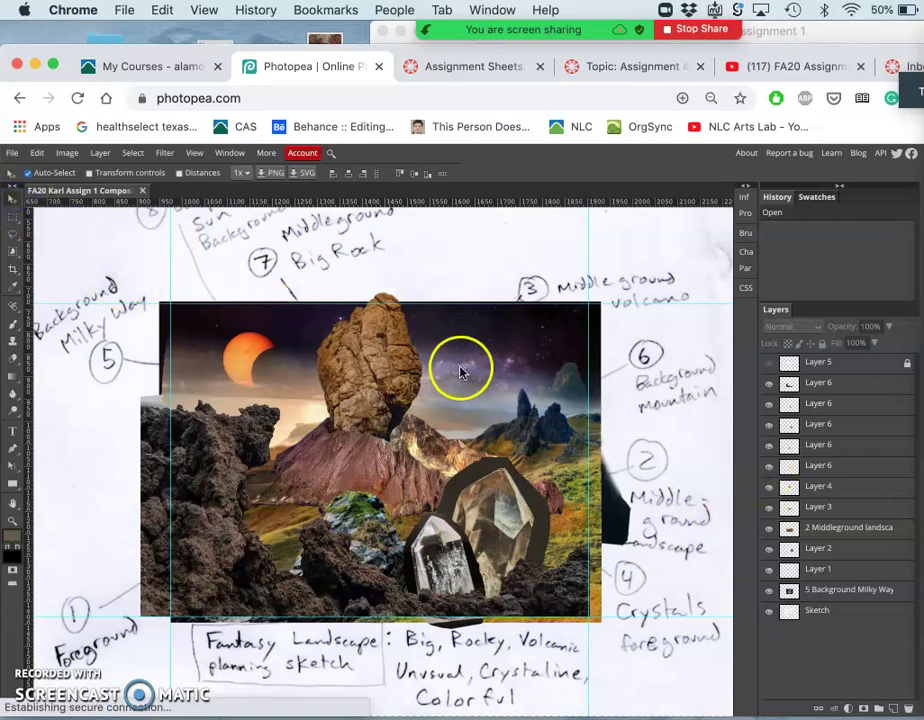
Show the sketch overlay on Layer 5 to compare it with the composite, and hide it again.
click(769, 368)
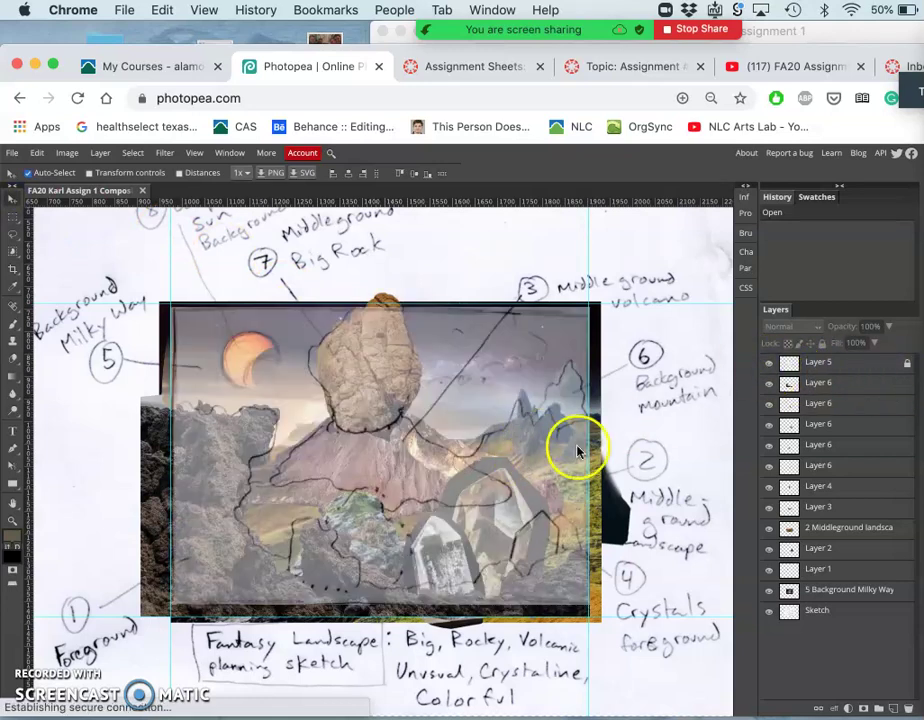
click(769, 368)
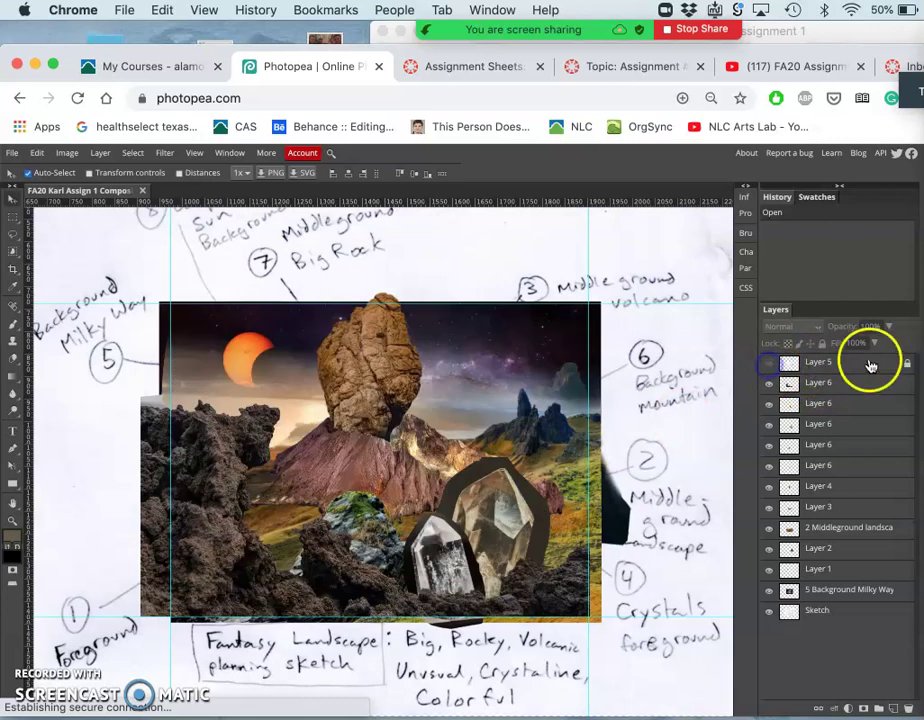
click(769, 382)
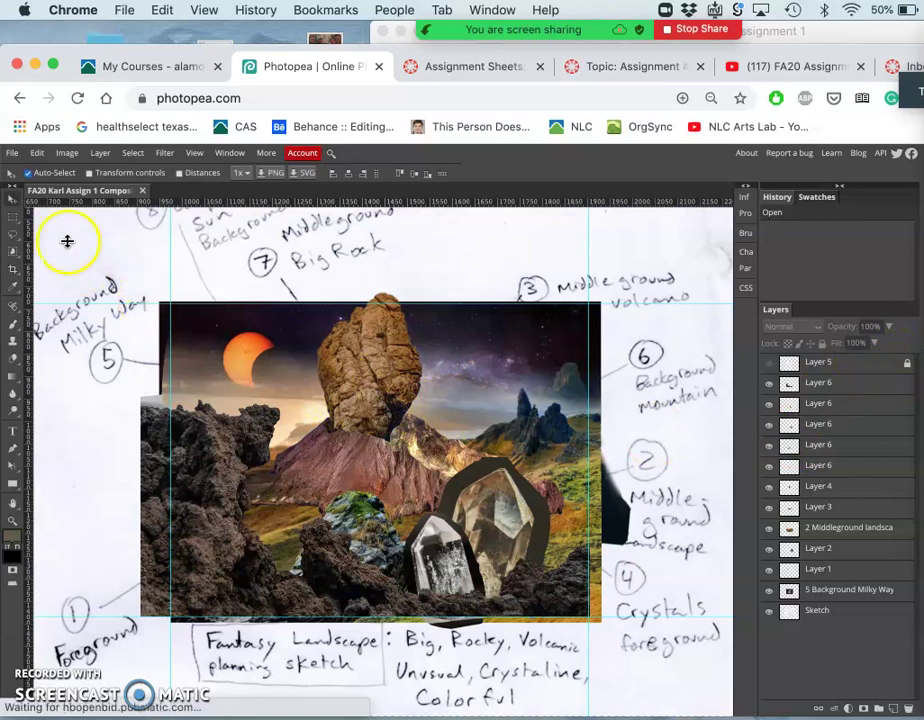
With Auto-Select on, pick the mossy rock in the composite and toggle its layer's visibility to identify it.
click(14, 179)
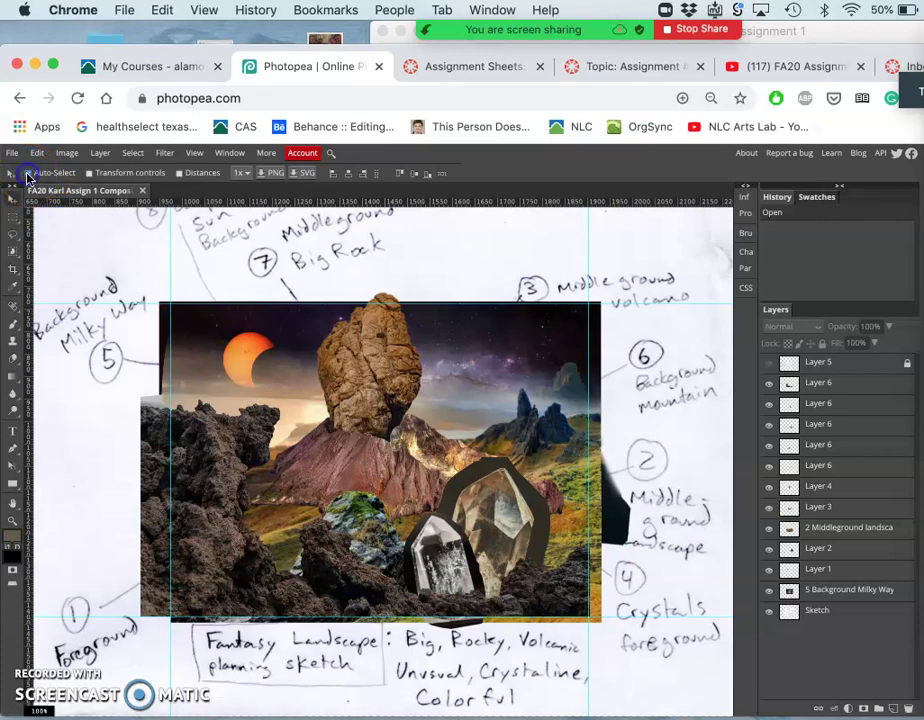
click(29, 178)
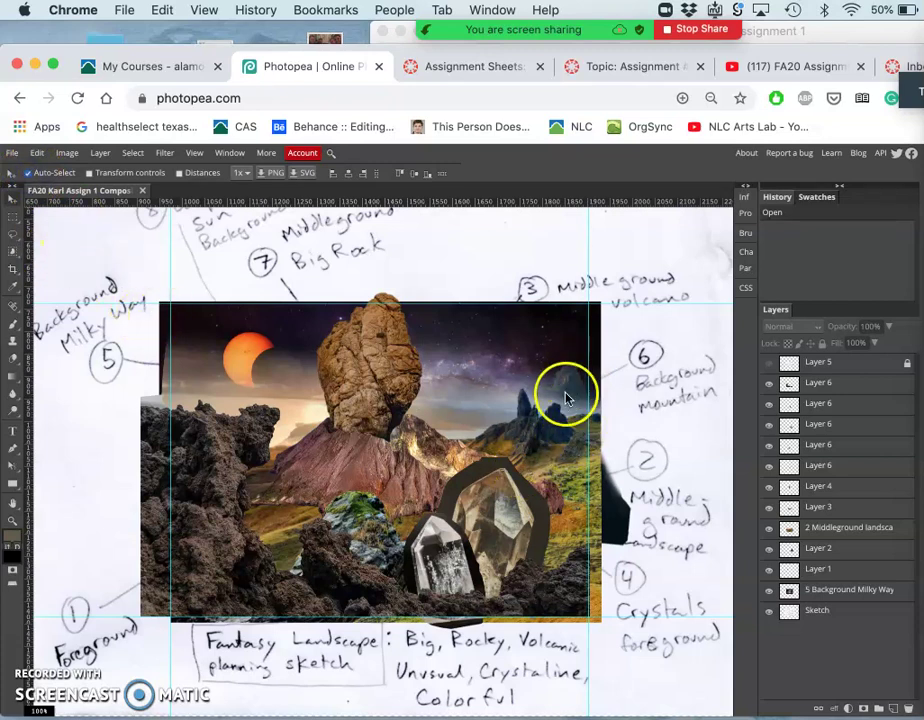
click(368, 518)
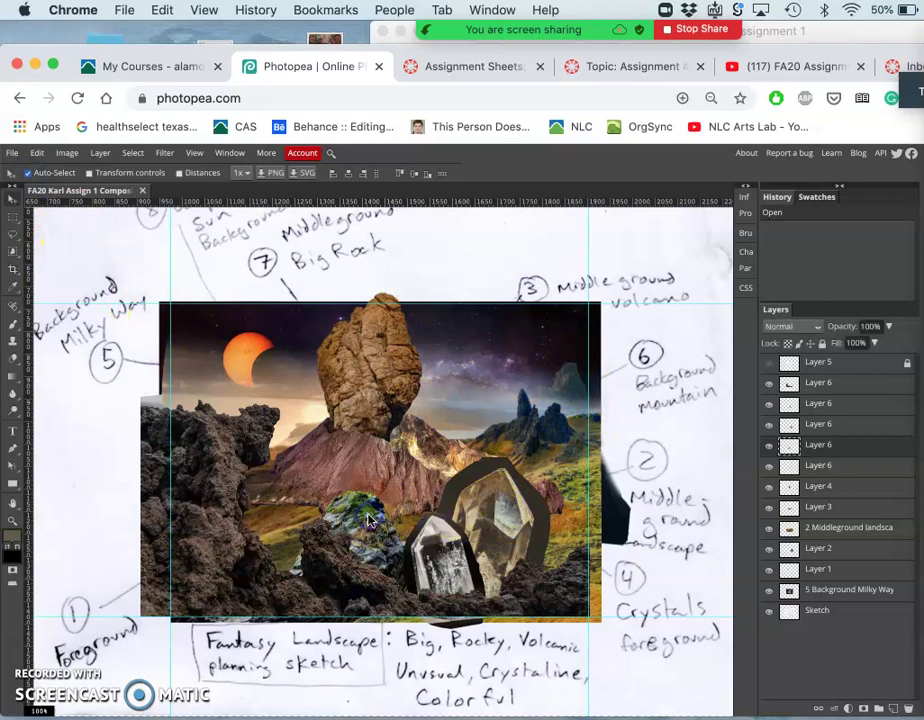
click(769, 445)
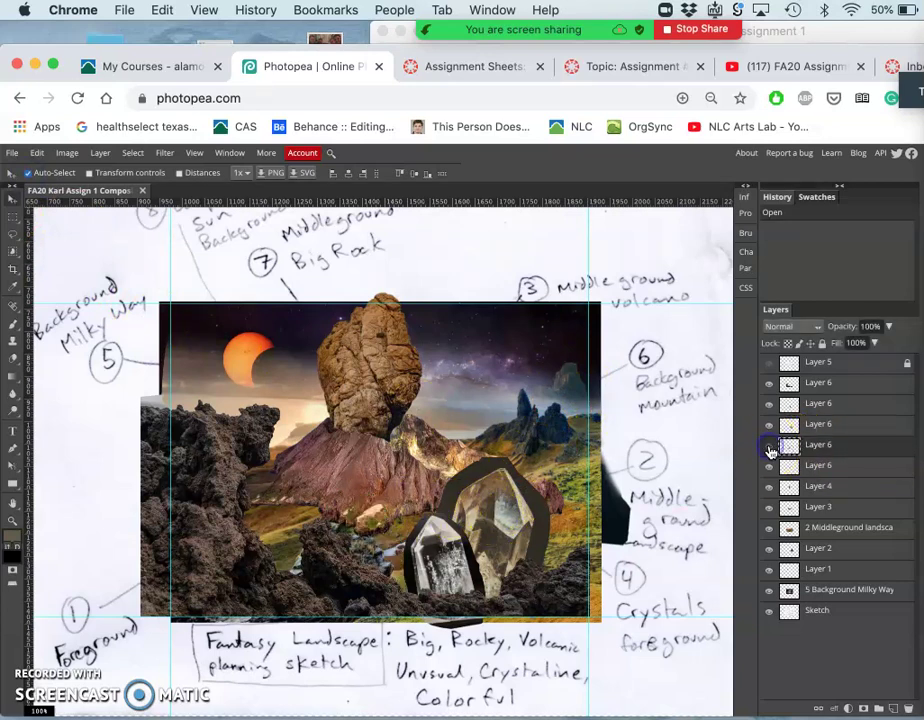
click(769, 445)
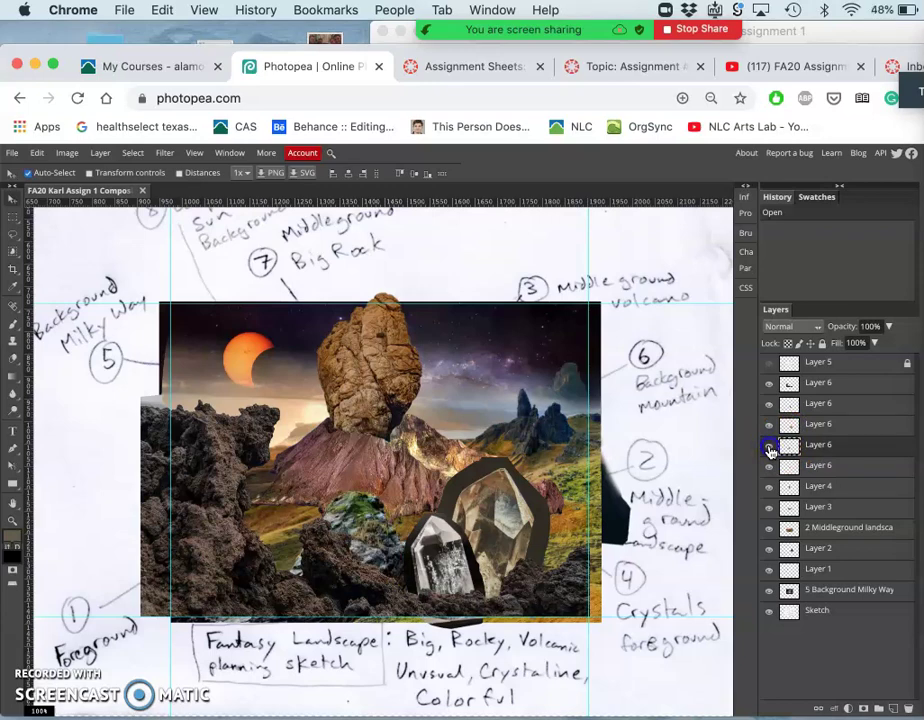
click(769, 446)
click(769, 446)
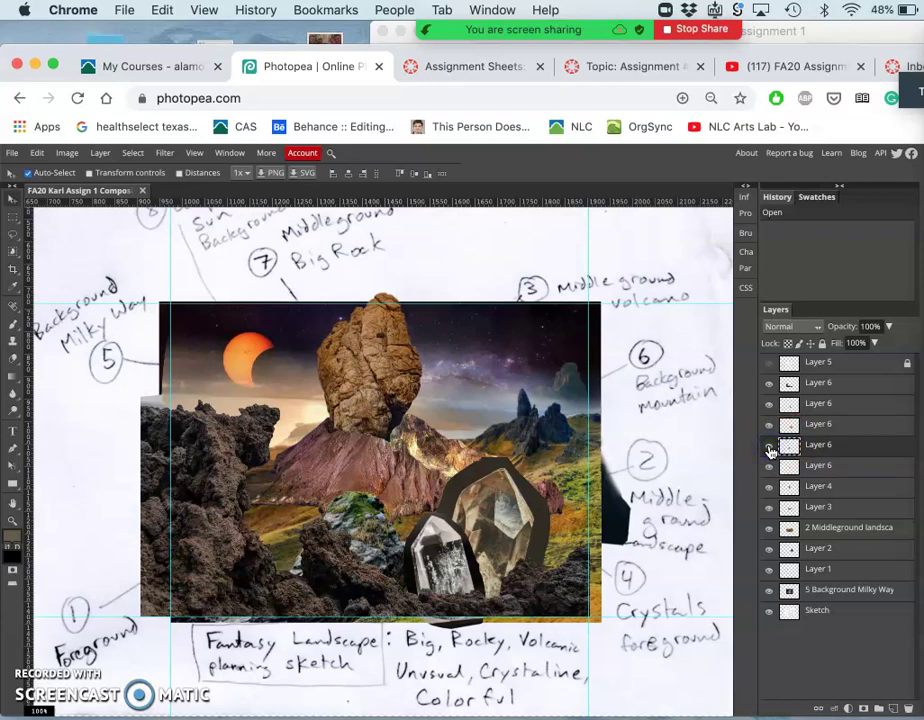
Inspect up close what the mossy rock covers by hiding its layer and showing it again.
key(super+plus)
key(super+plus)
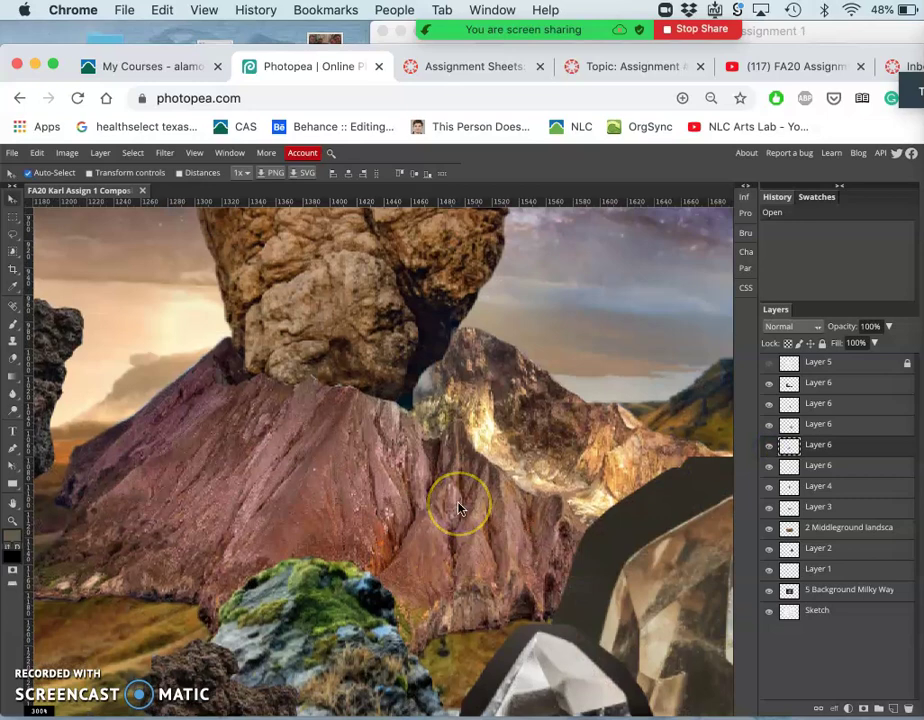
scroll(459, 505, down, 5)
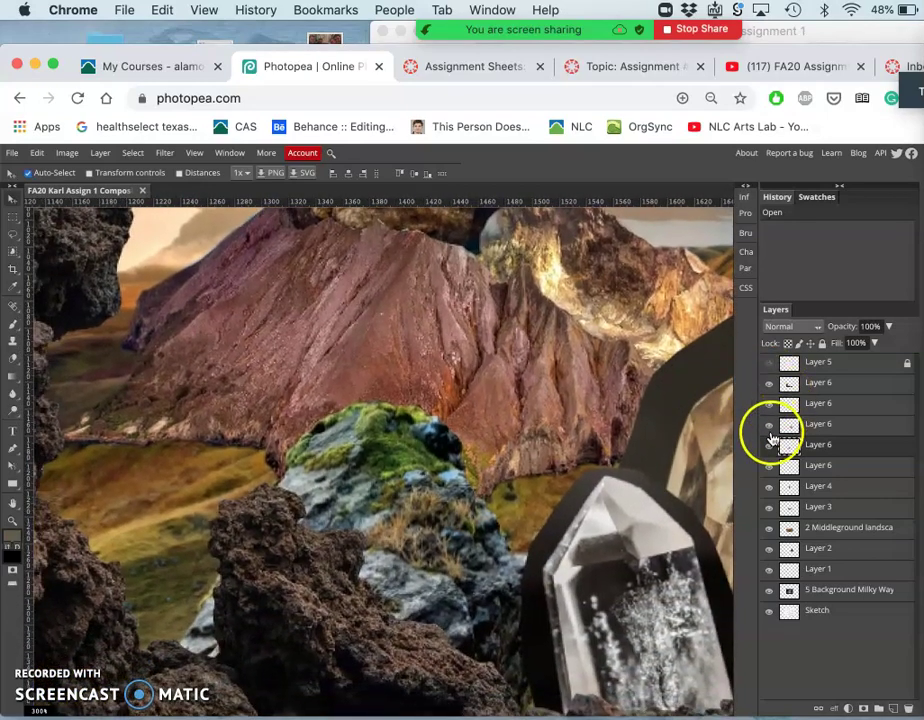
click(768, 446)
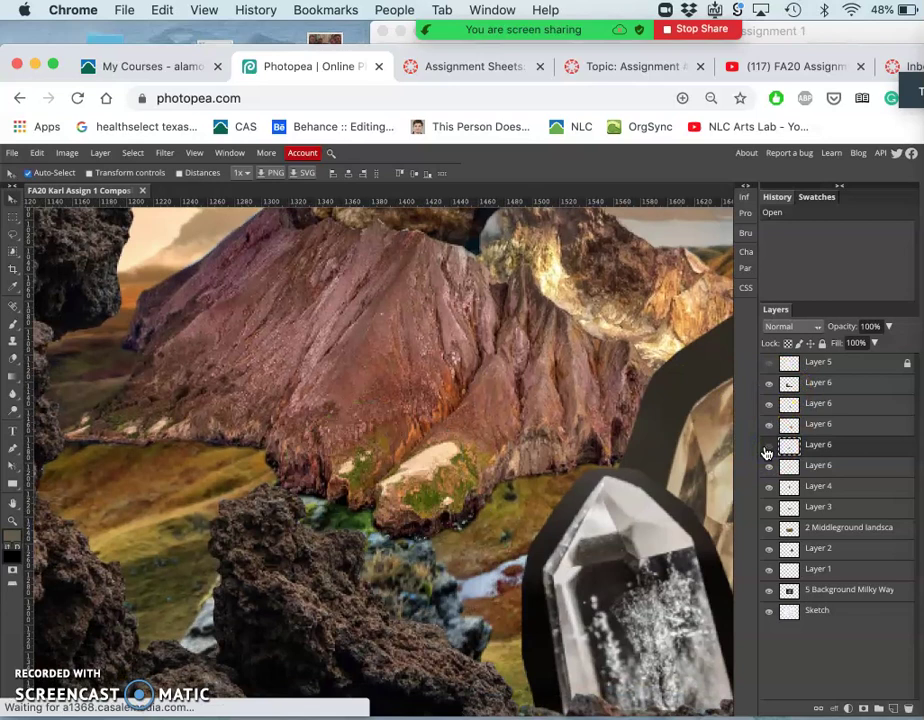
click(768, 446)
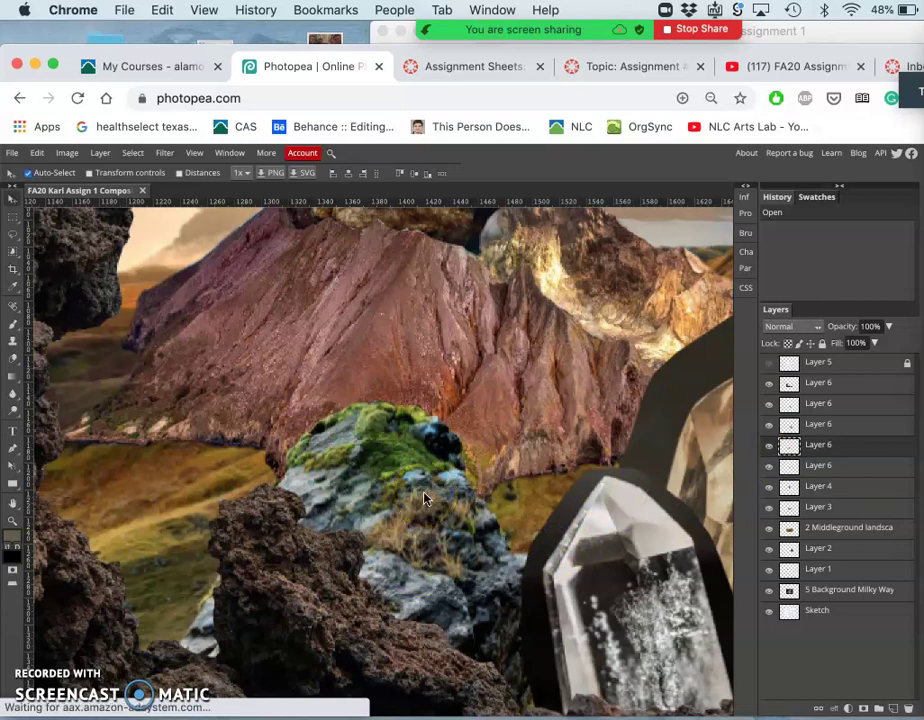
Pick the distant dark mountain, check its layer by toggling visibility, and bring Layer 2 forward above the 2 Middleground landscape layer.
scroll(424, 499, down, 2)
click(449, 427)
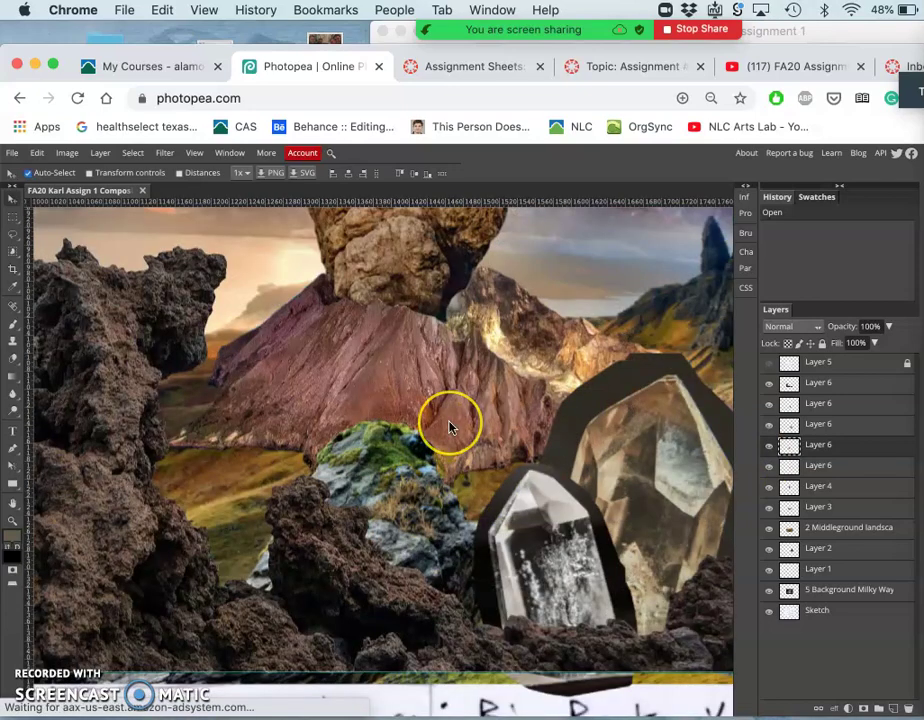
scroll(548, 356, up, 2)
scroll(548, 356, right, 2)
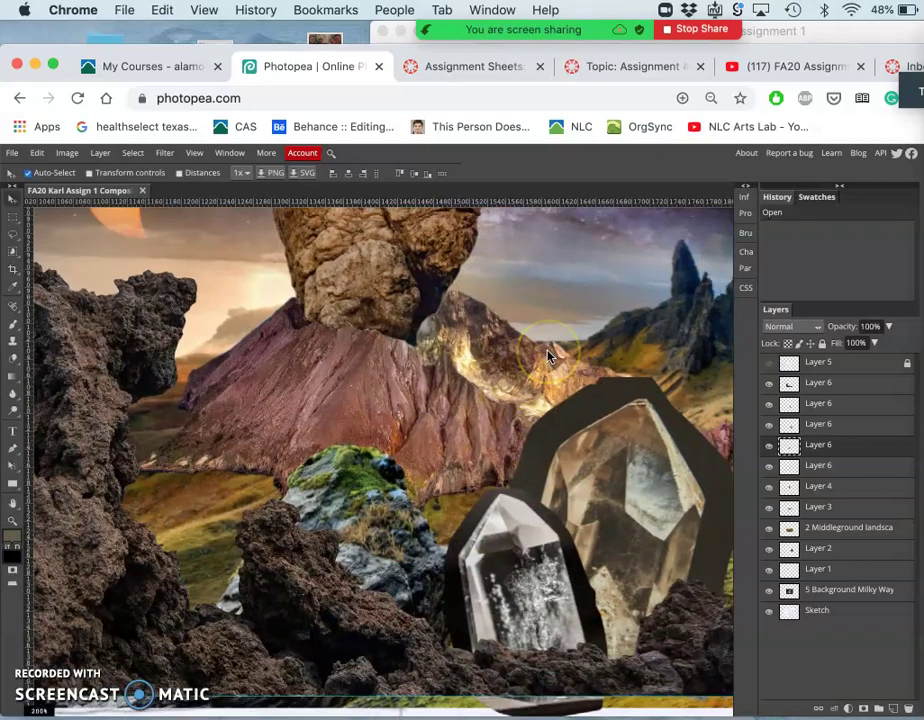
scroll(548, 354, up, 3)
scroll(548, 354, right, 3)
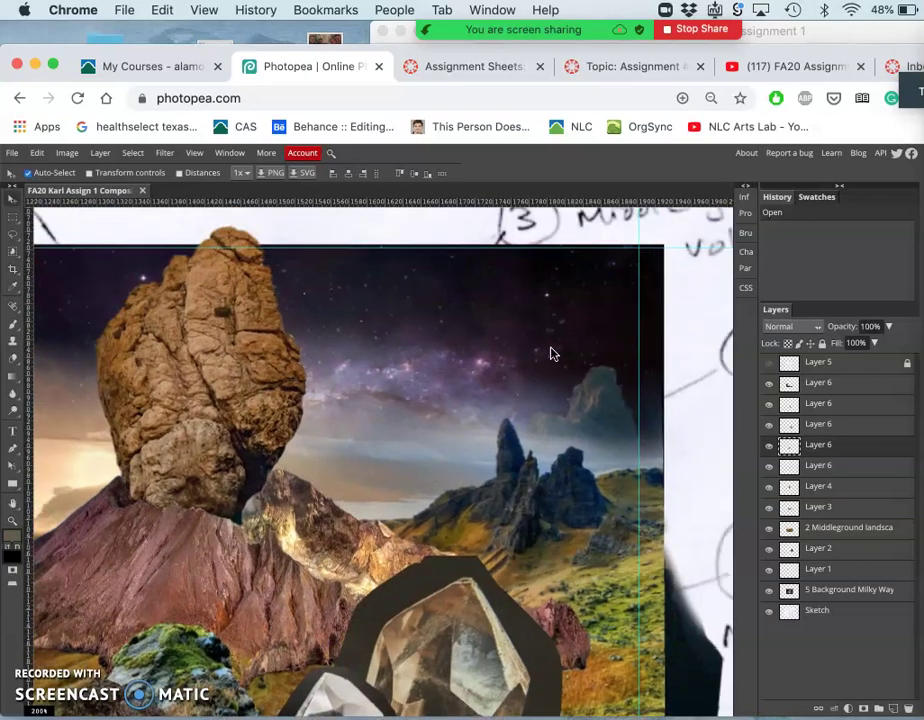
click(586, 418)
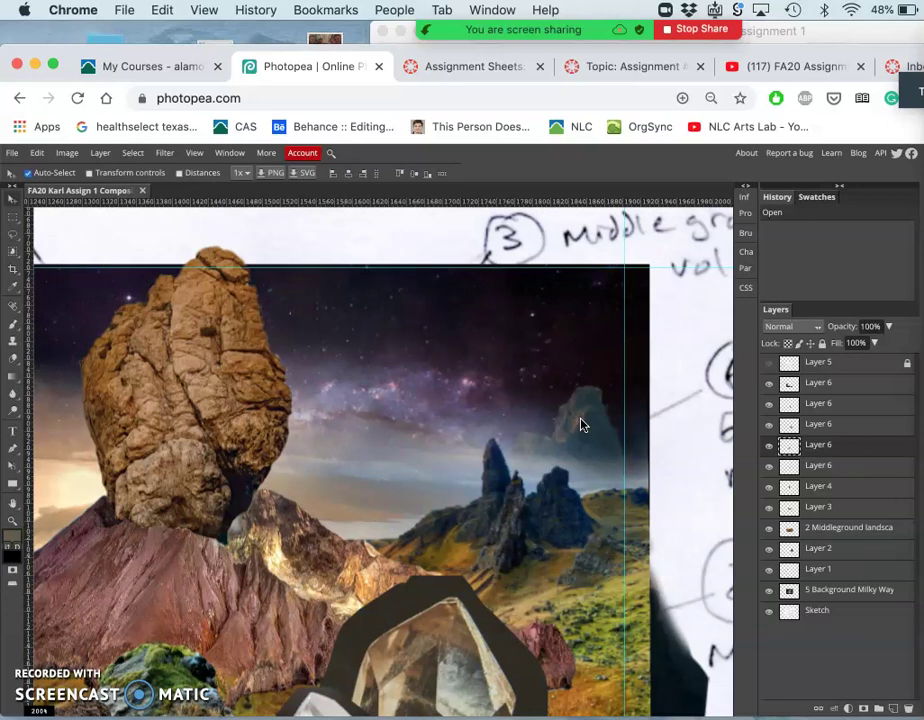
click(587, 419)
click(768, 551)
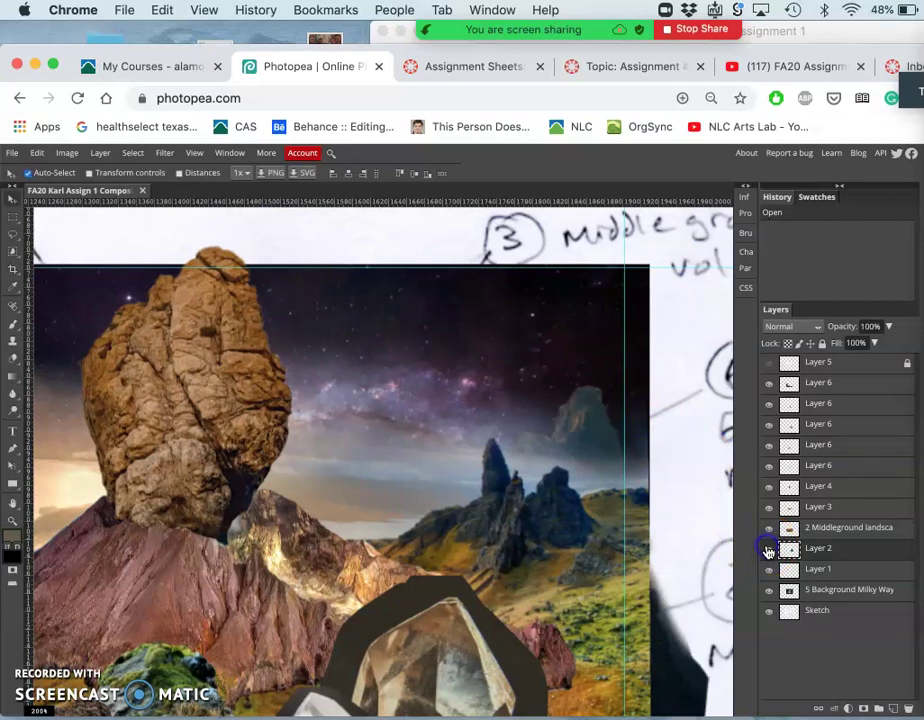
click(768, 551)
click(818, 551)
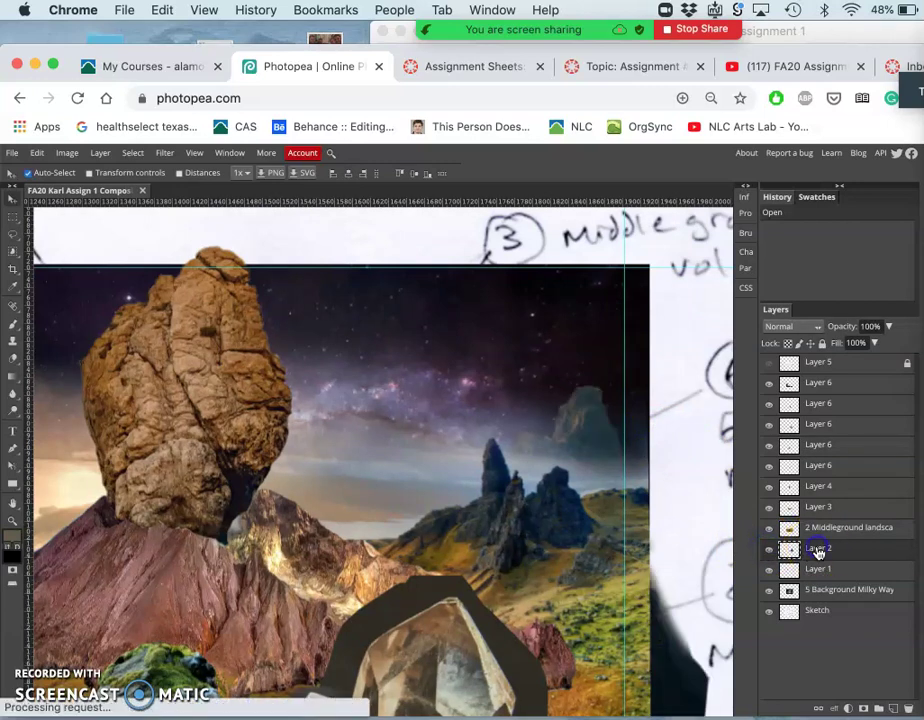
key(super+bracketright)
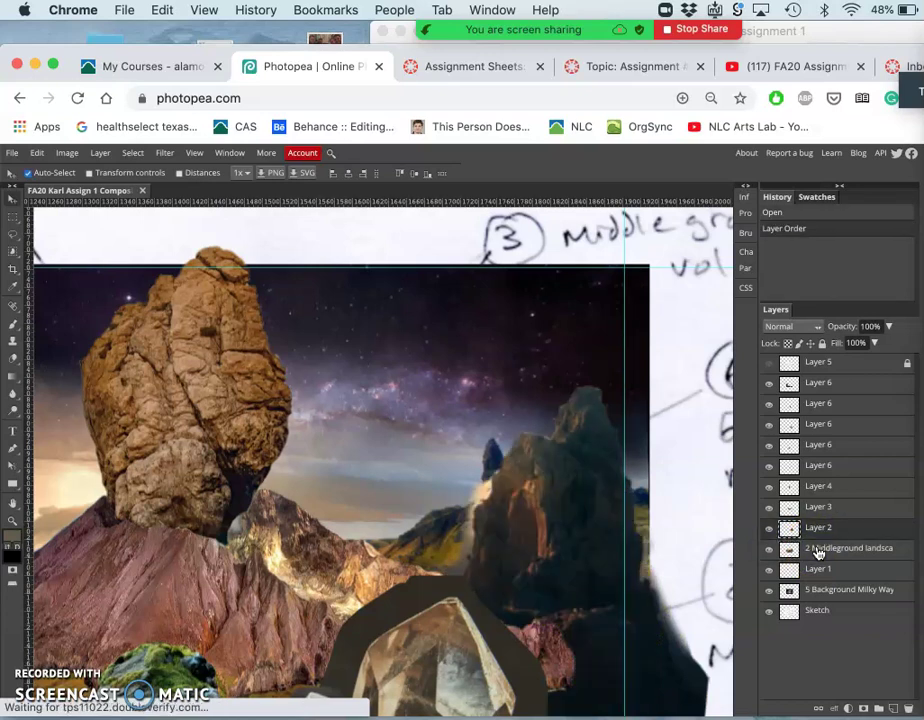
Compare Layer 2 in front of Layer 3 and behind the 2 Middleground landscape layer, and delete Layer 2.
key(ctrl+bracketright)
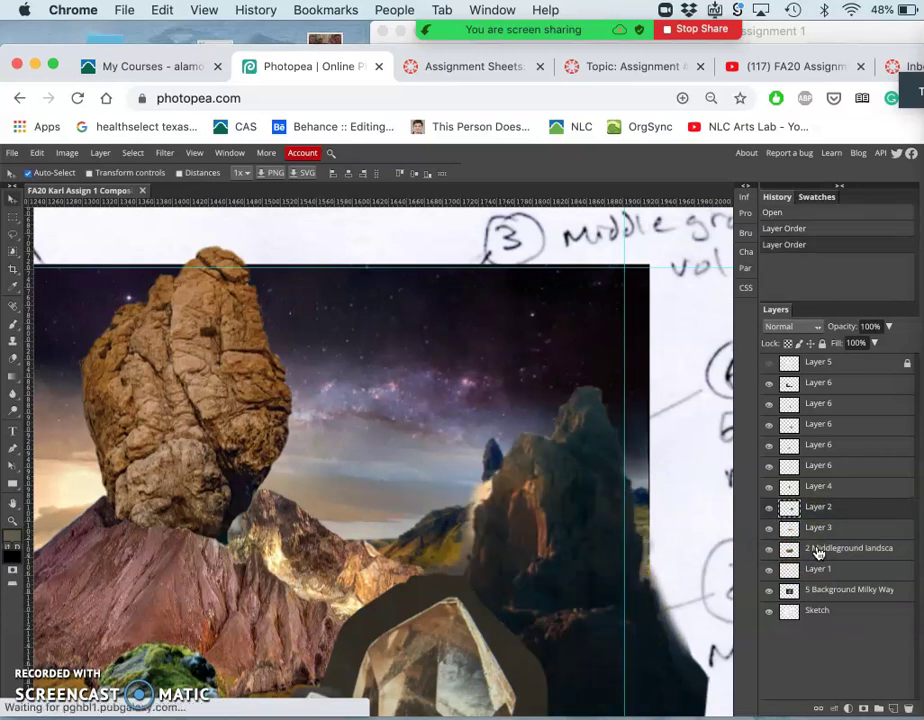
key(ctrl+bracketleft)
key(ctrl+bracketleft)
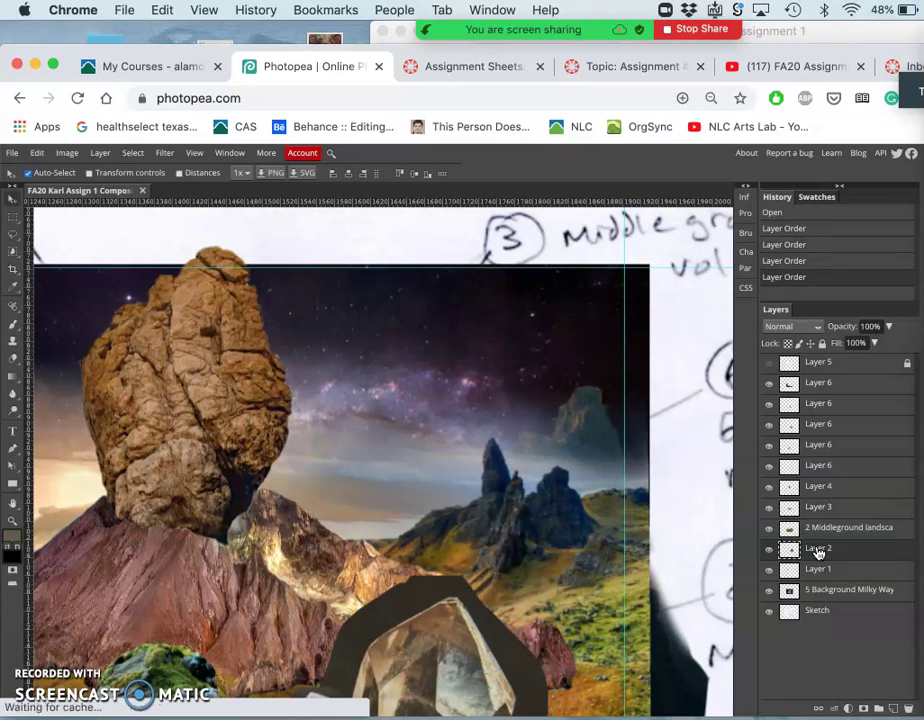
click(820, 549)
key(Delete)
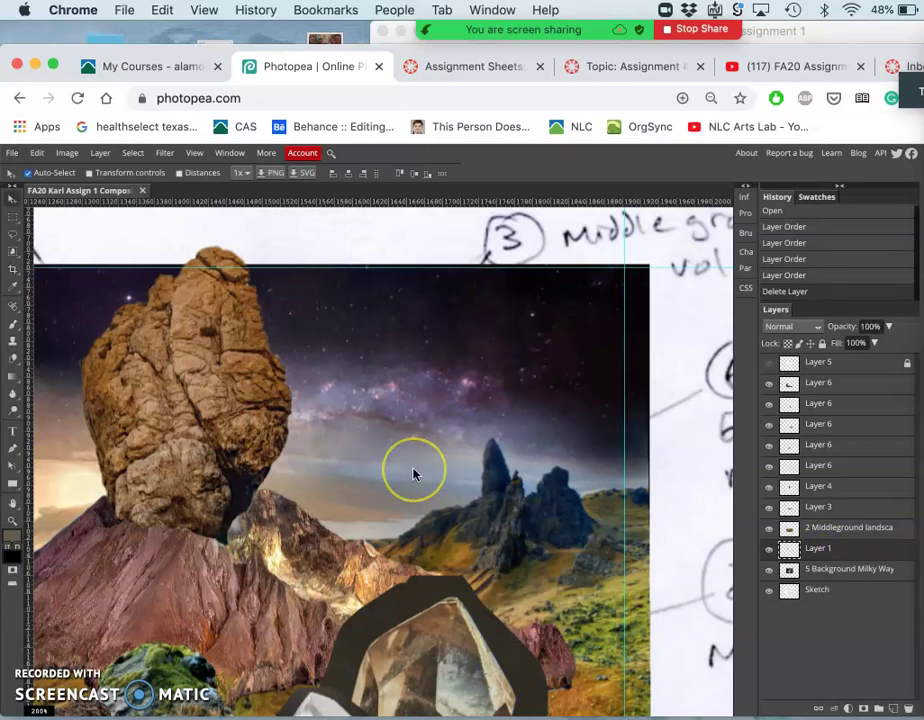
Examine the whole composite without the distant mountain, and compare it with the planning sketch by showing and hiding Layer 5.
scroll(414, 473, down, 3)
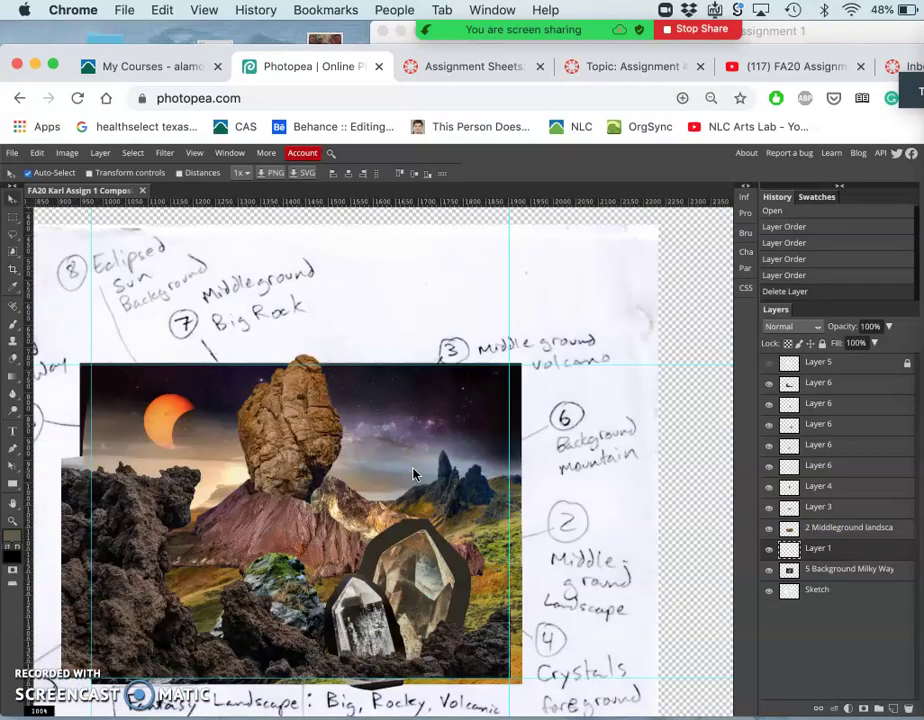
scroll(414, 473, left, 5)
scroll(414, 473, down, 3)
click(169, 324)
click(387, 522)
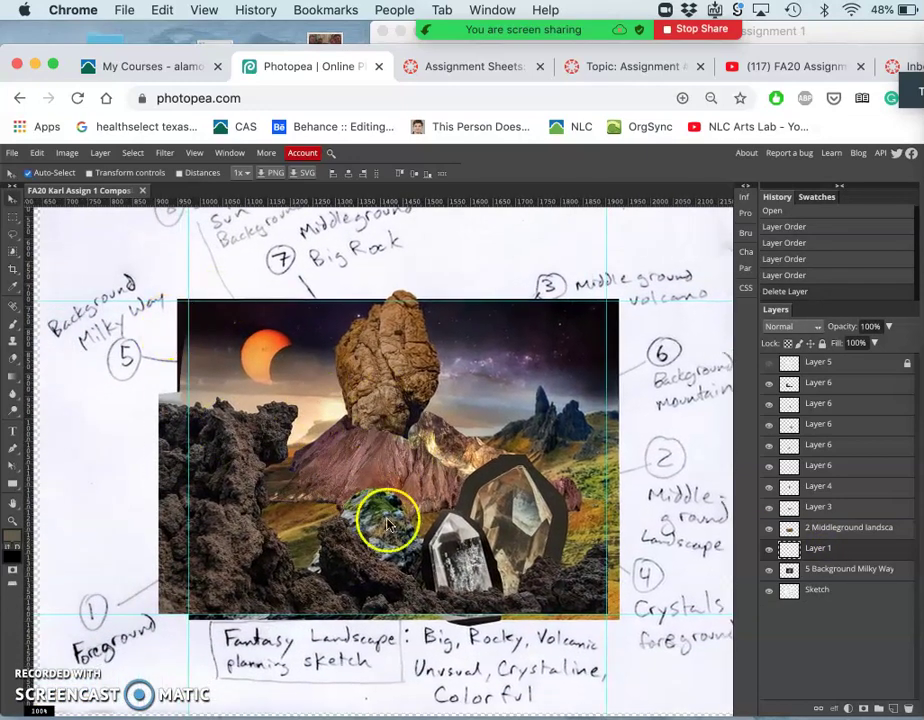
click(371, 476)
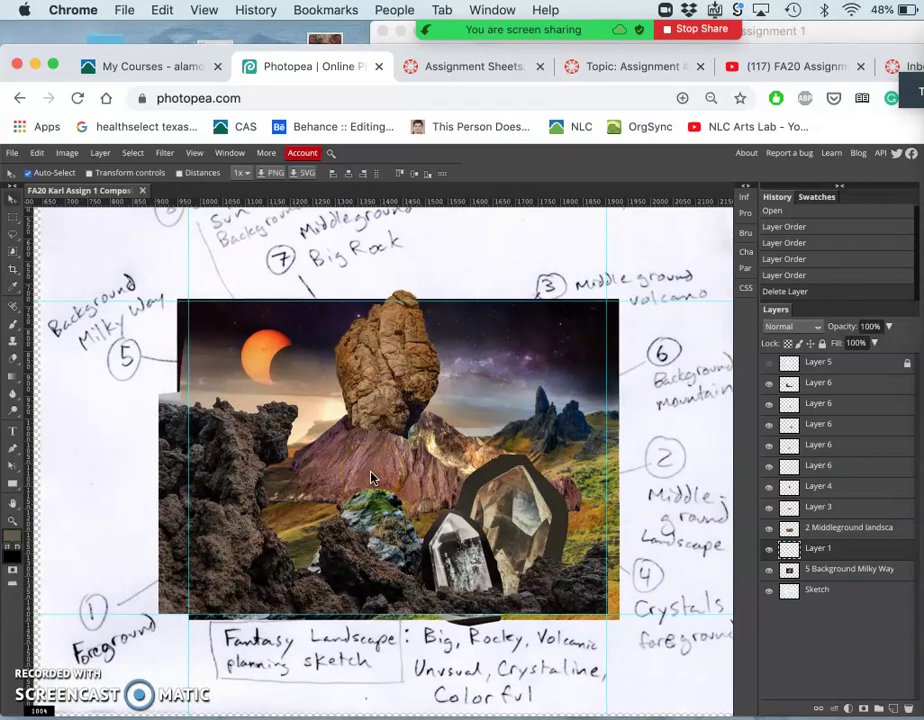
click(301, 383)
click(780, 382)
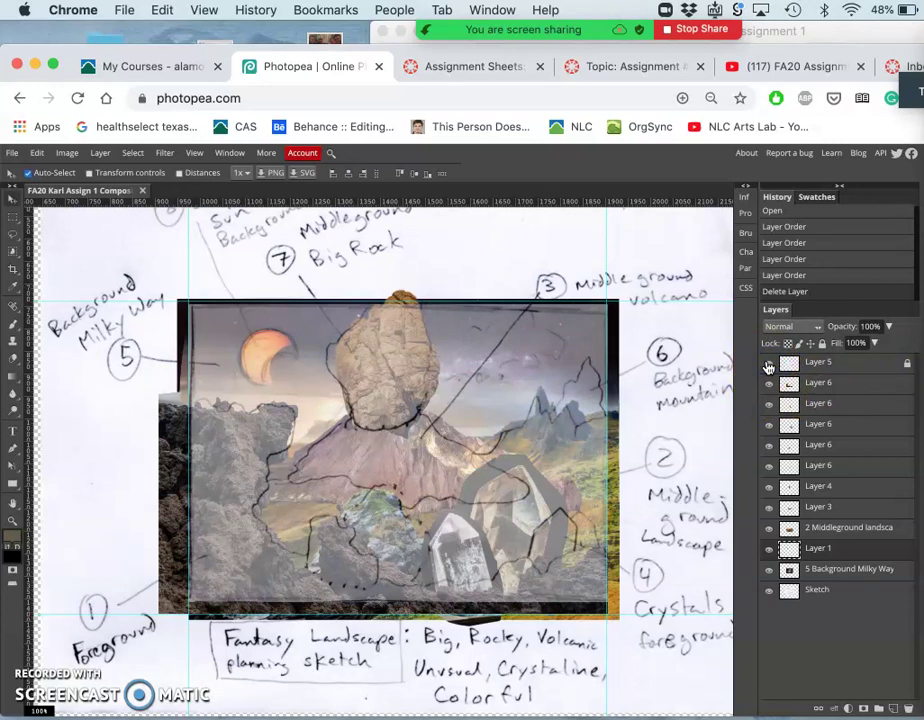
click(770, 363)
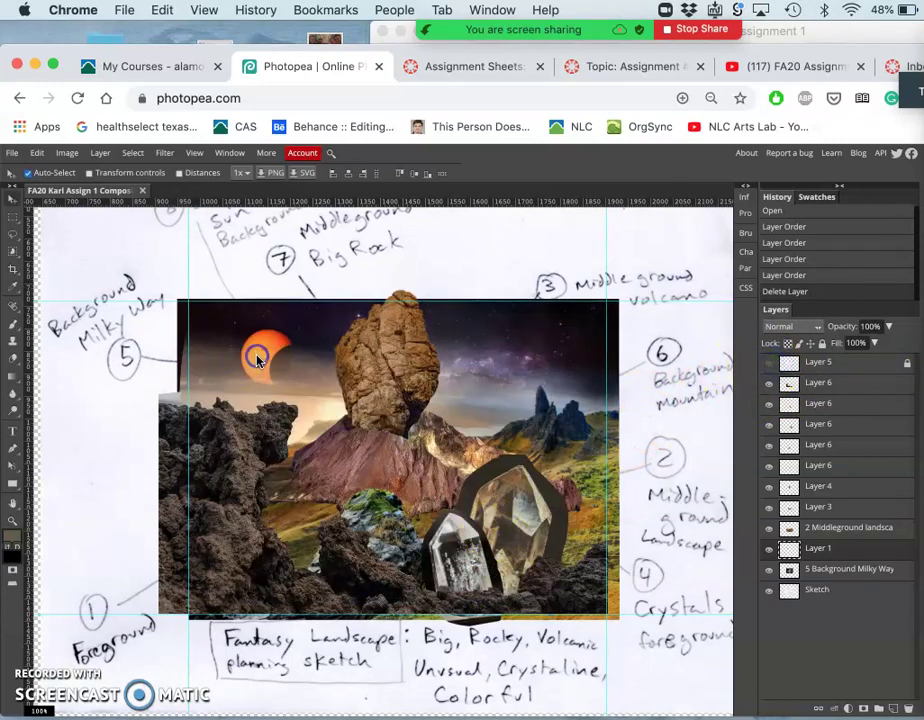
Identify the eclipsed sun by toggling Layer 1's visibility, and move the sun slightly up and to the left in the sky.
click(769, 550)
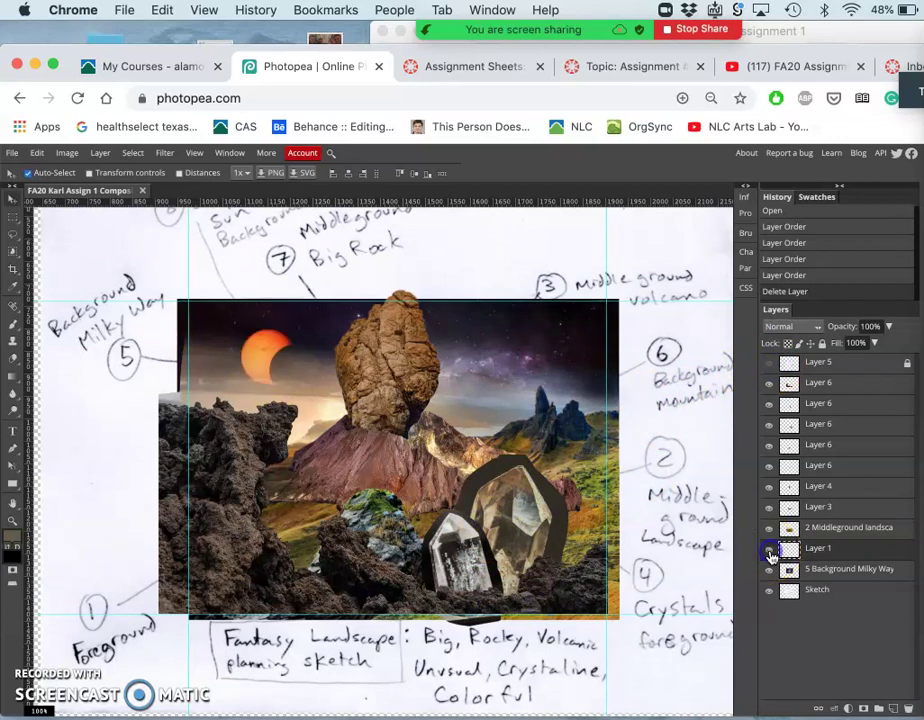
drag(268, 351, 250, 345)
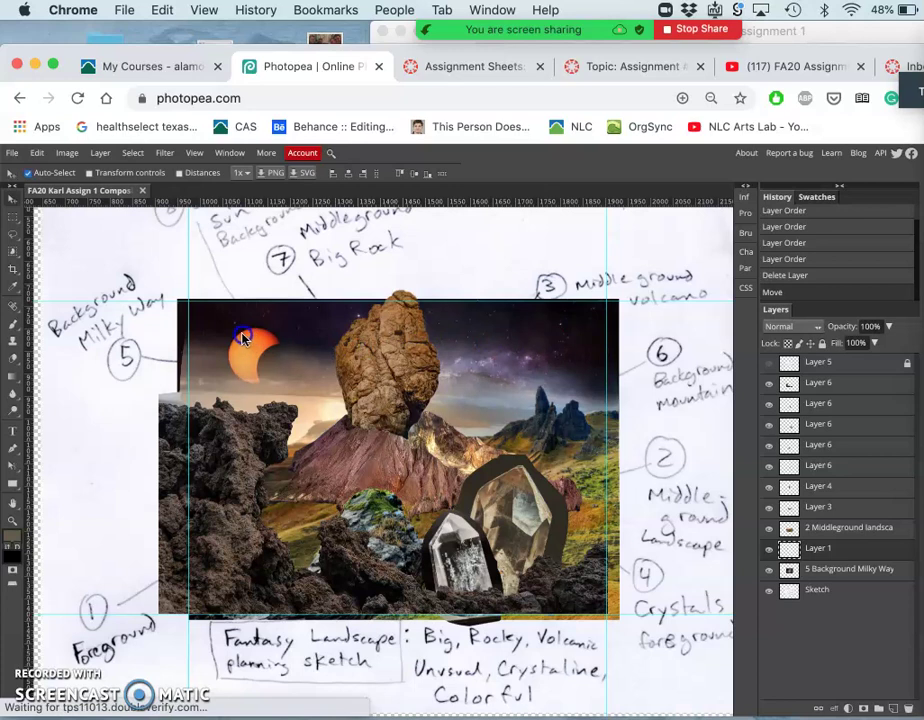
drag(240, 332, 239, 336)
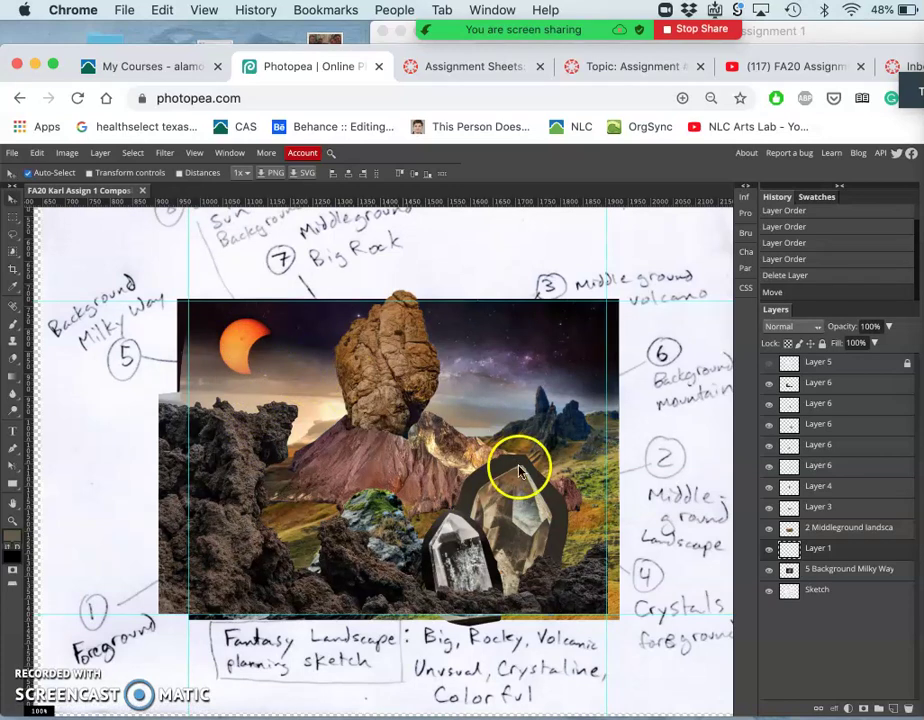
Pick the large crystal, toggle its layer's visibility, and compare its placement with the sketch overlay on Layer 5.
click(523, 523)
click(771, 426)
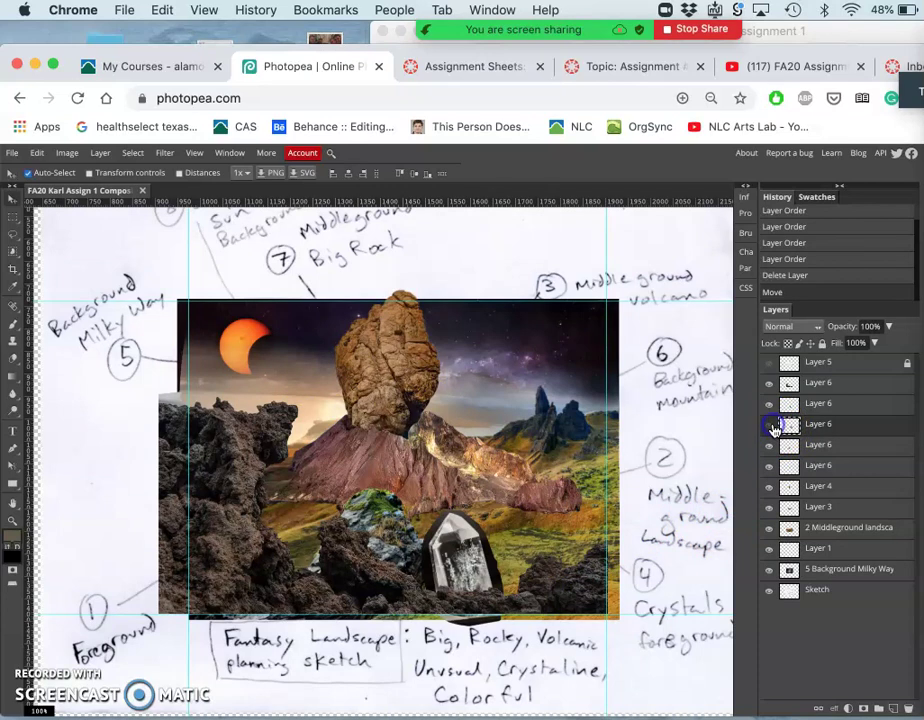
click(769, 364)
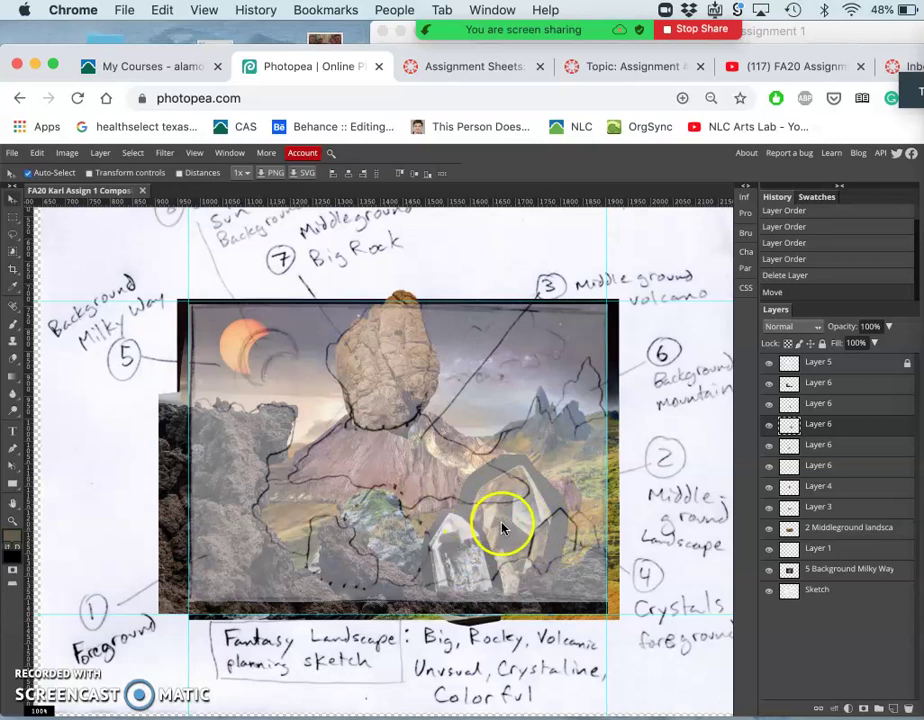
click(780, 365)
click(770, 365)
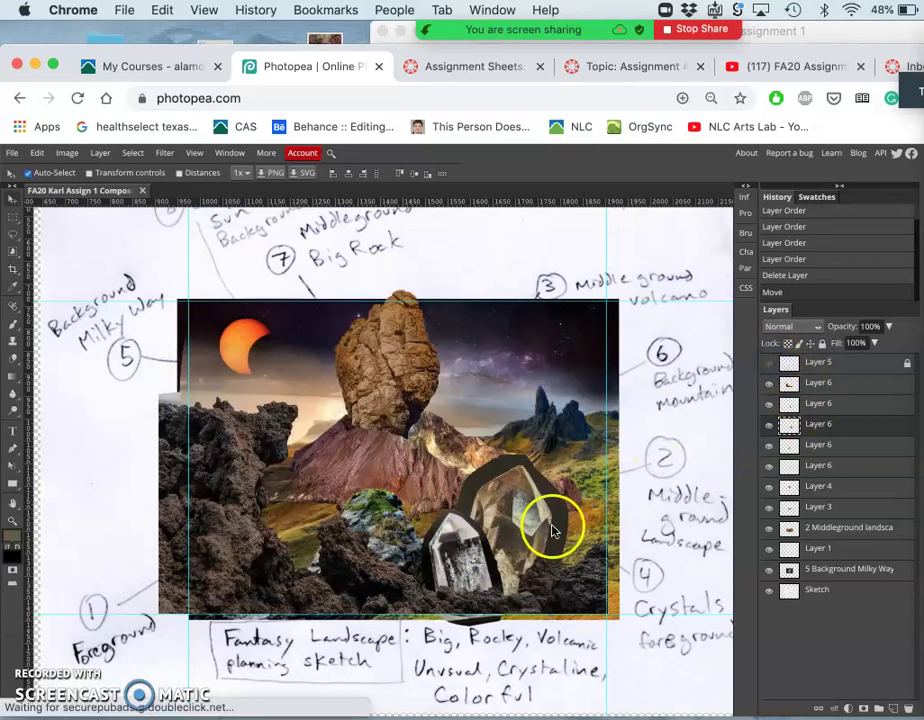
Shift the large crystal slightly right and down, and the small crystal slightly left and down behind the foreground rocks.
mouse_move(530, 527)
mouse_down()
mouse_move(547, 531)
mouse_move(541, 537)
mouse_up()
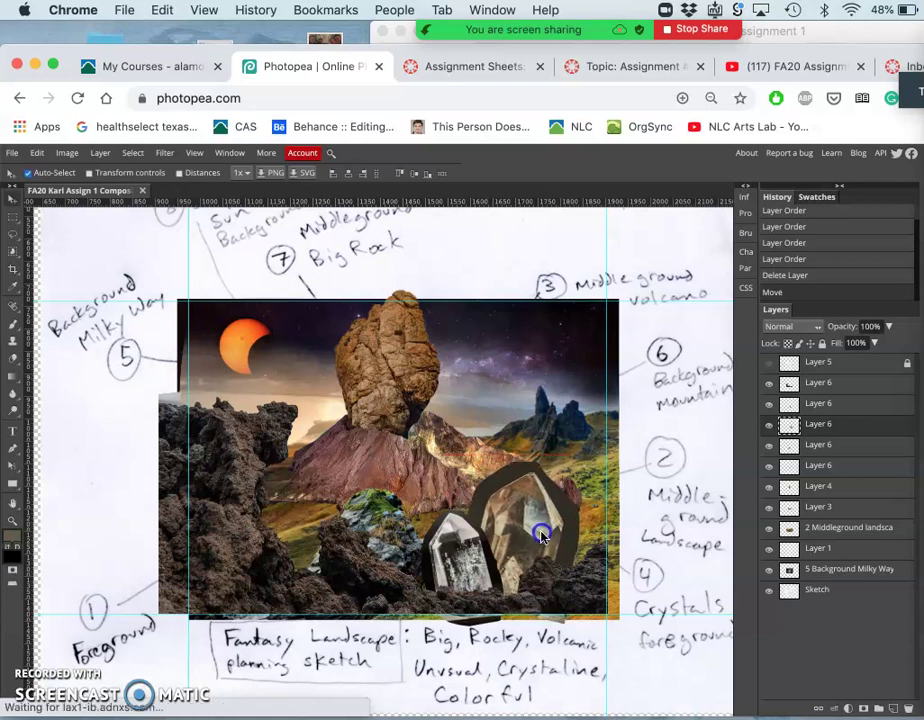
click(466, 550)
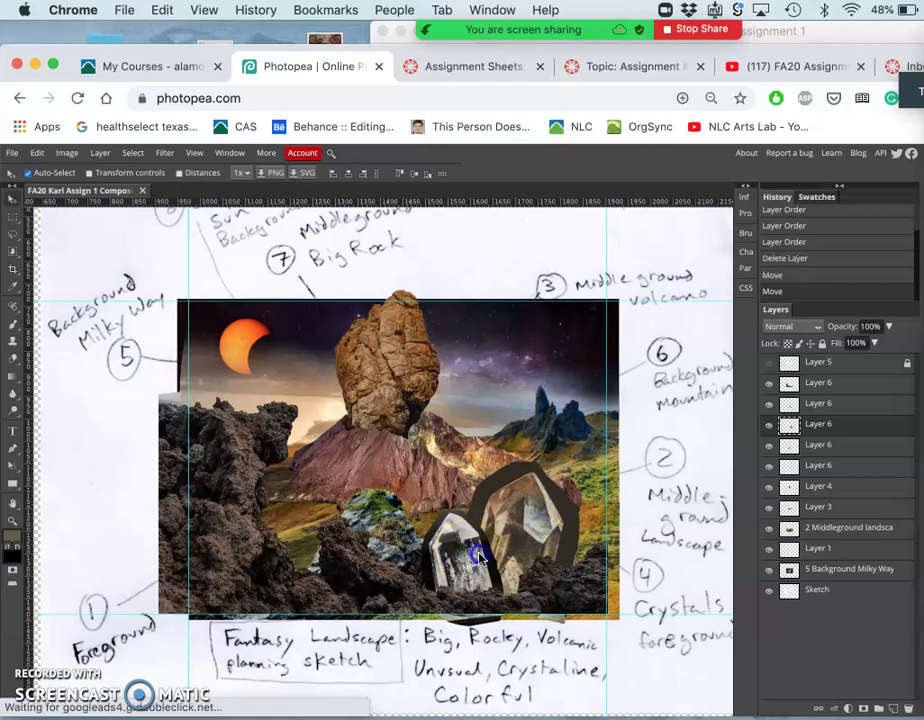
drag(478, 557, 459, 562)
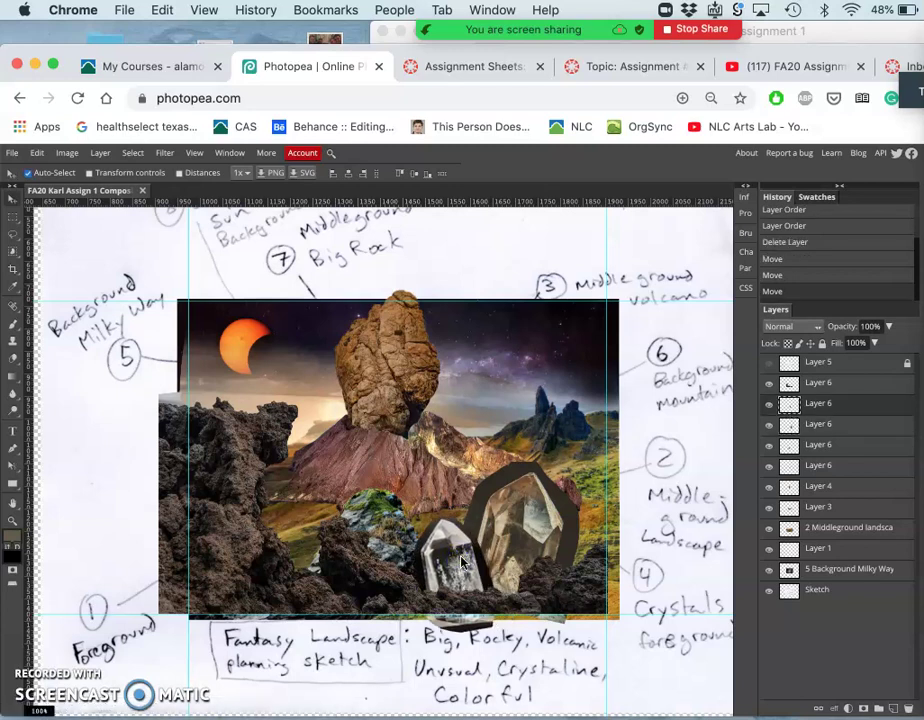
click(463, 565)
Inspect the two crystals up close, hiding and showing the small crystal's layer to see what its dark surround covers.
scroll(463, 565, up, 3)
scroll(464, 566, up, 2)
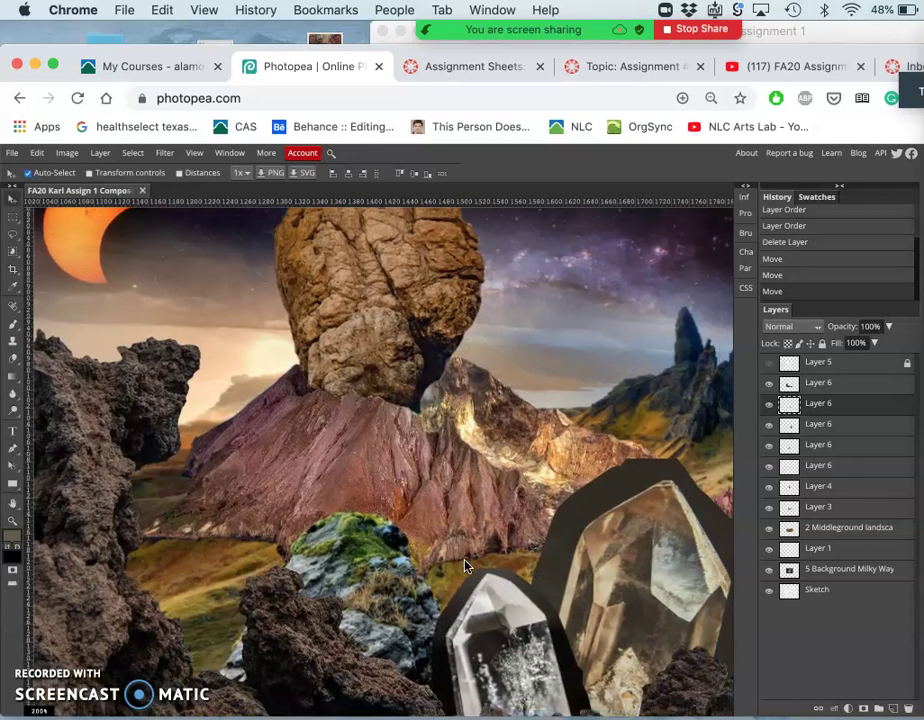
scroll(464, 566, down, 3)
scroll(464, 566, right, 3)
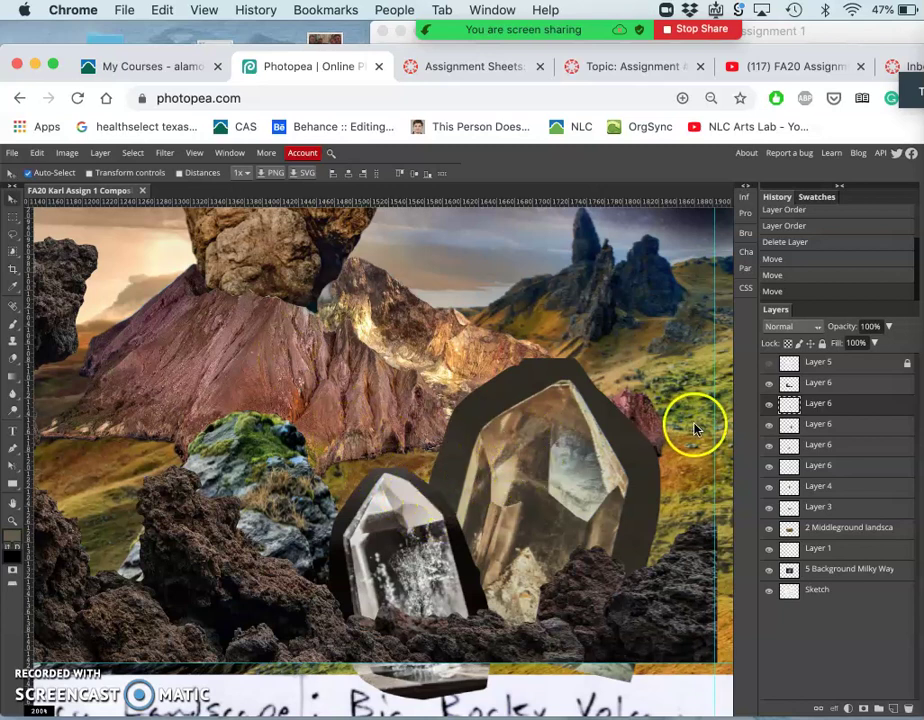
click(769, 406)
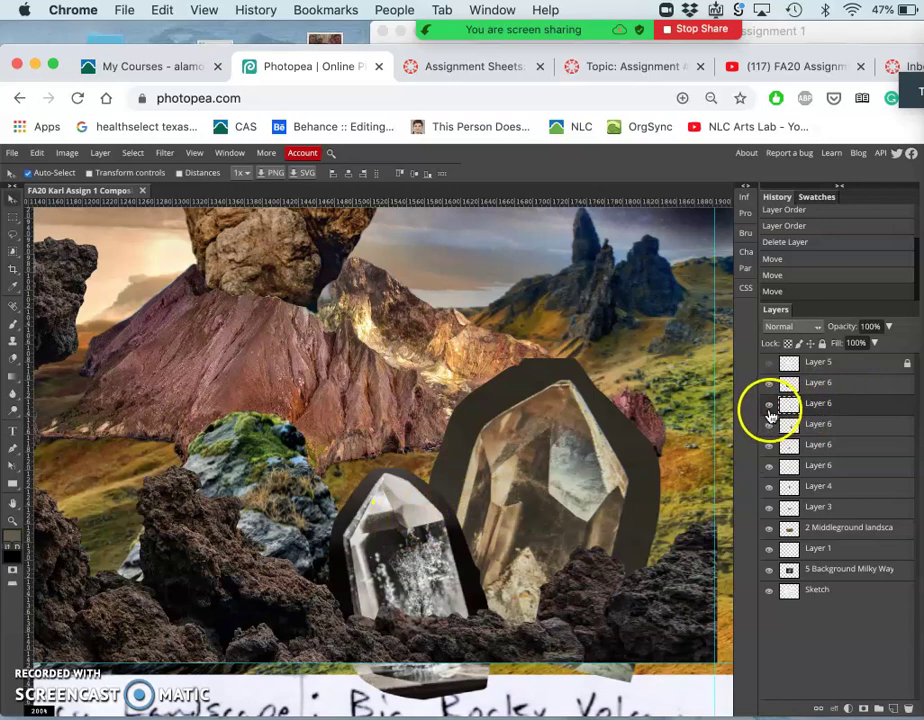
click(770, 412)
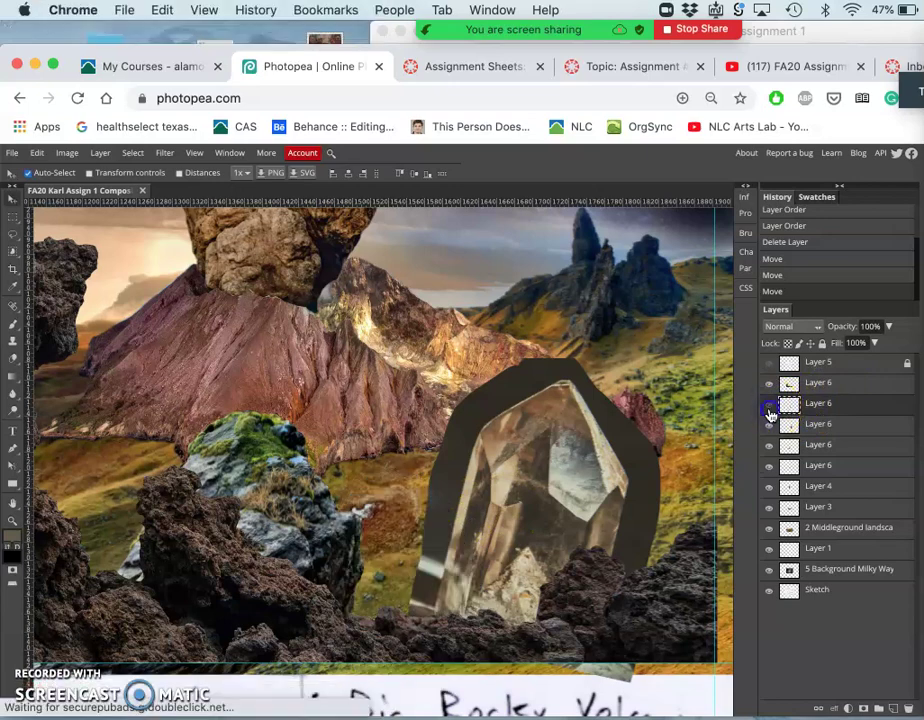
click(770, 412)
On the small crystal's layer, lasso the dark surround along its lower left edge, clear it, and deselect.
click(817, 405)
click(443, 540)
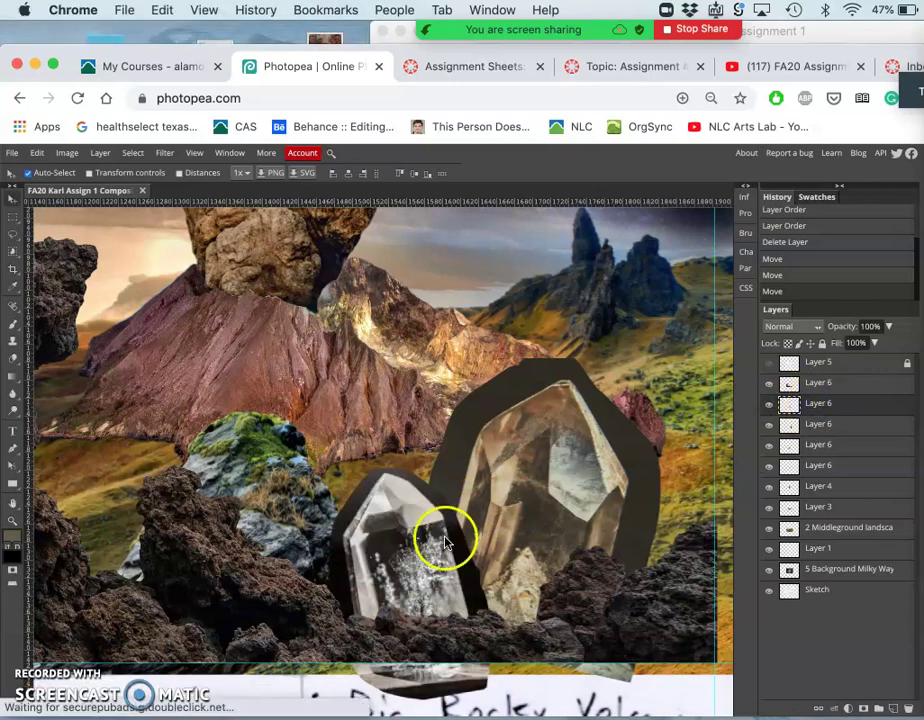
scroll(418, 560, up, 3)
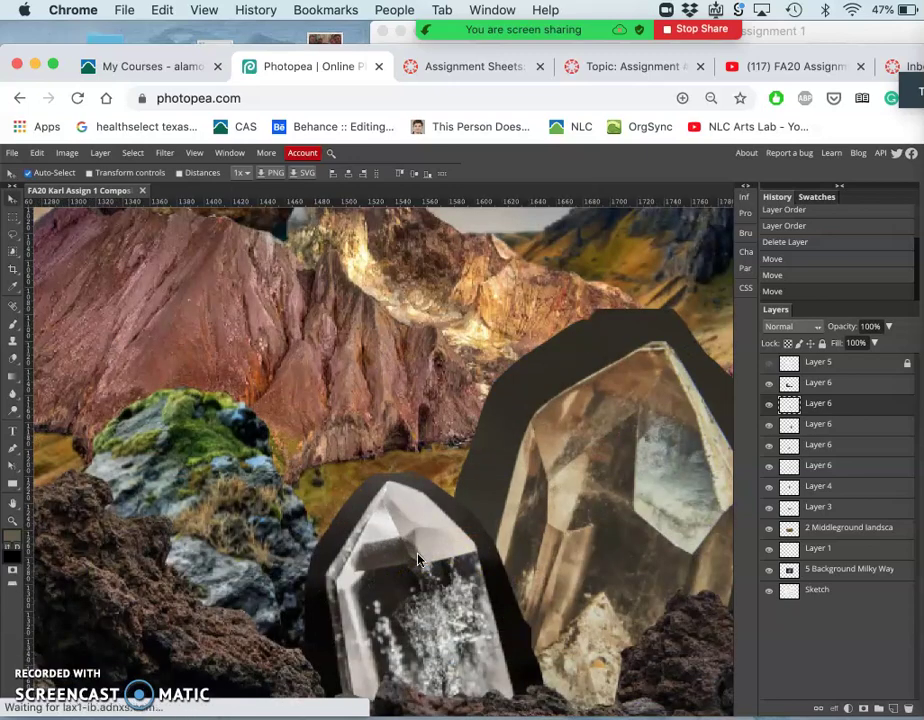
key(super+plus)
drag(418, 554, 417, 547)
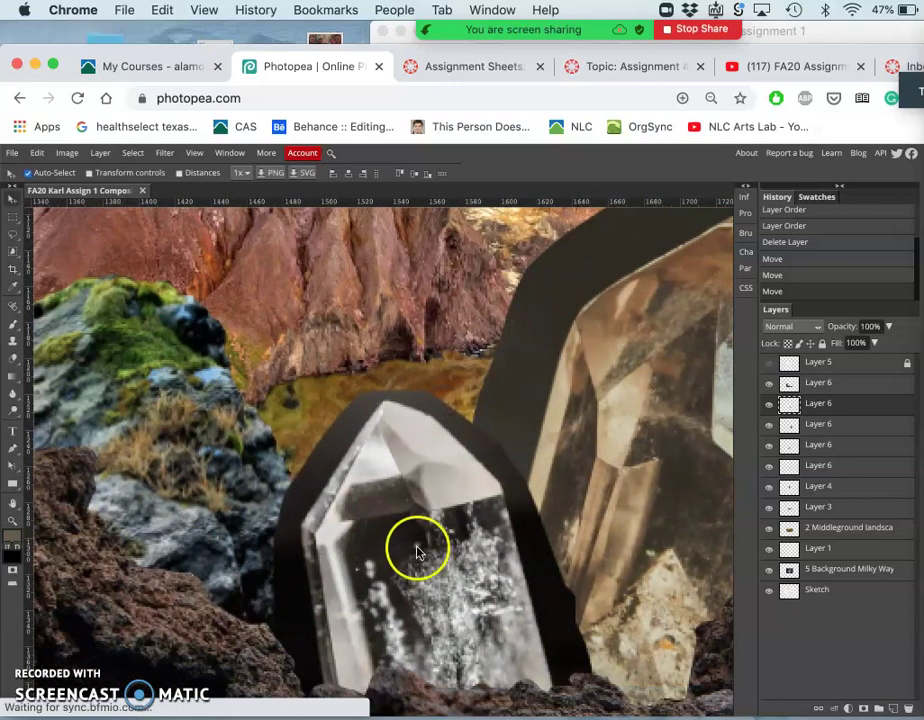
scroll(416, 545, down, 3)
click(22, 240)
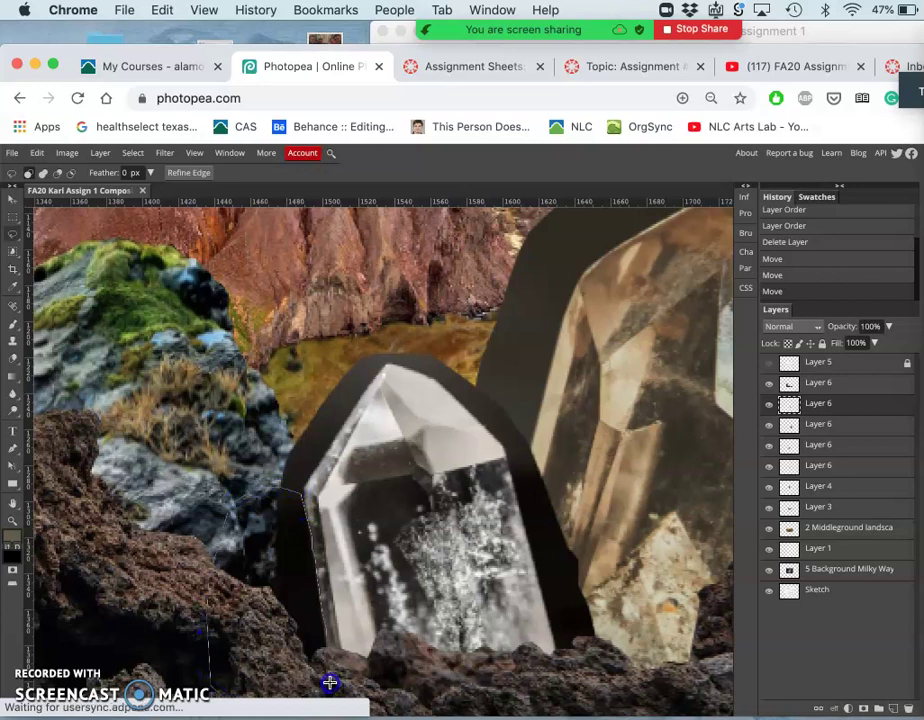
click(329, 683)
key(Delete)
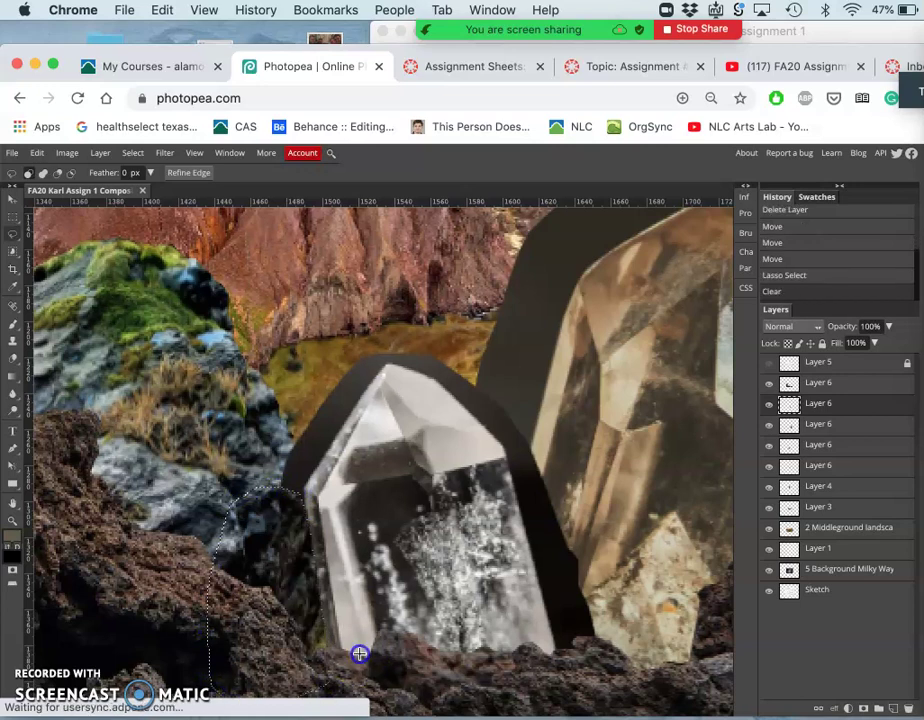
click(356, 657)
Lasso the dark surround along the small crystal's upper left edge up to the tip, clear it, and deselect.
scroll(341, 660, up, 5)
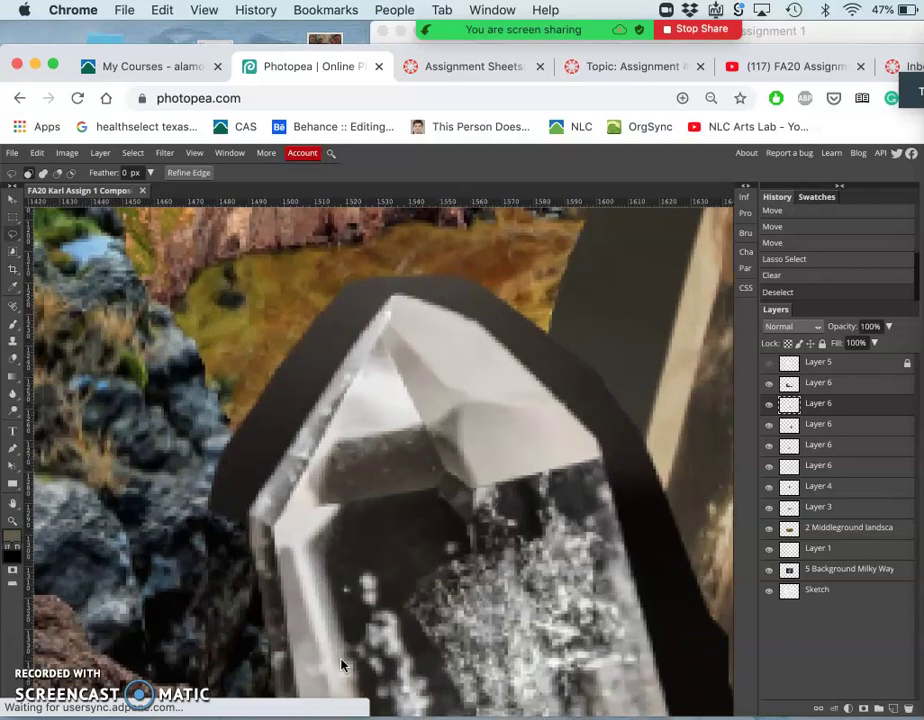
scroll(341, 665, down, 2)
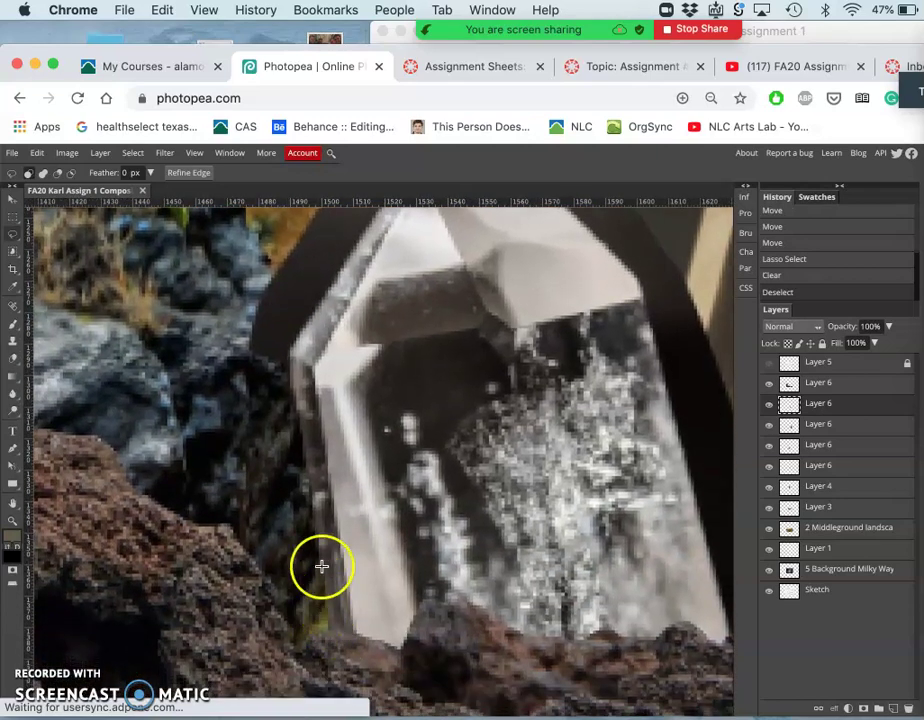
scroll(318, 565, up, 5)
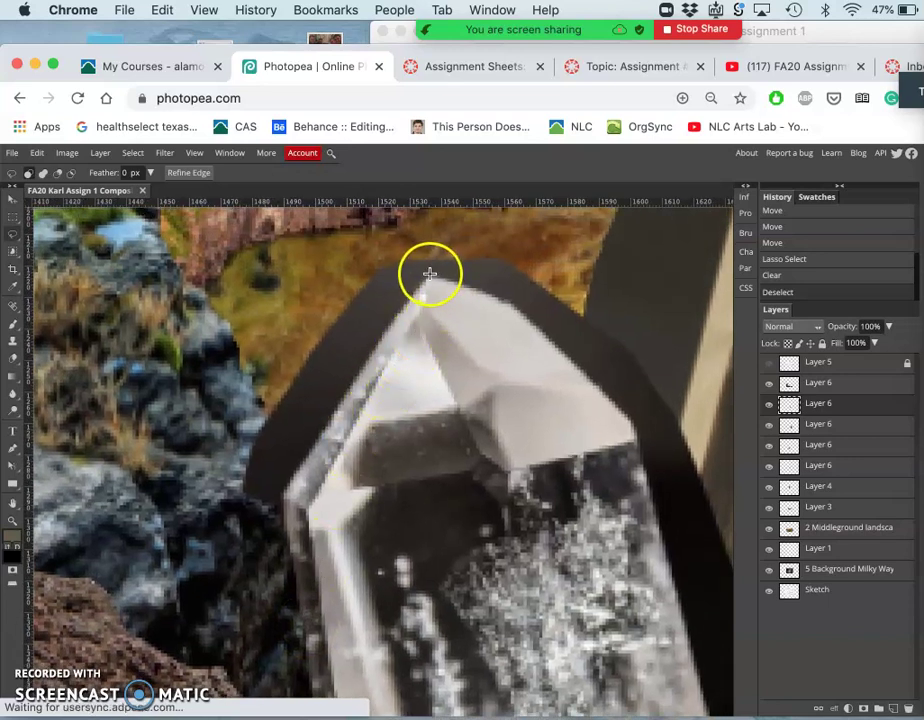
drag(430, 273, 325, 437)
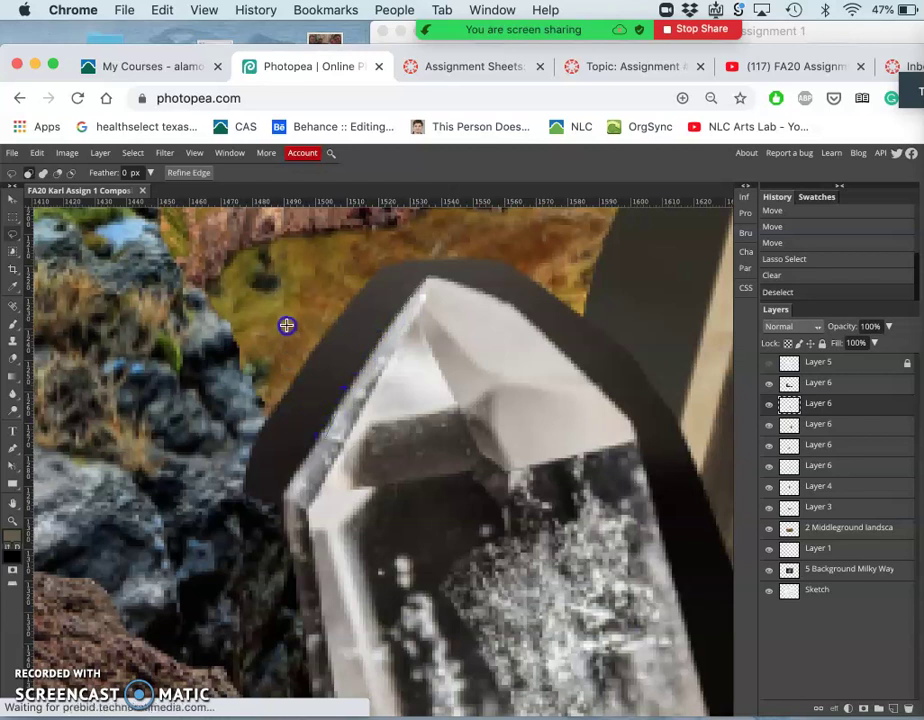
drag(431, 258, 431, 258)
key(Delete)
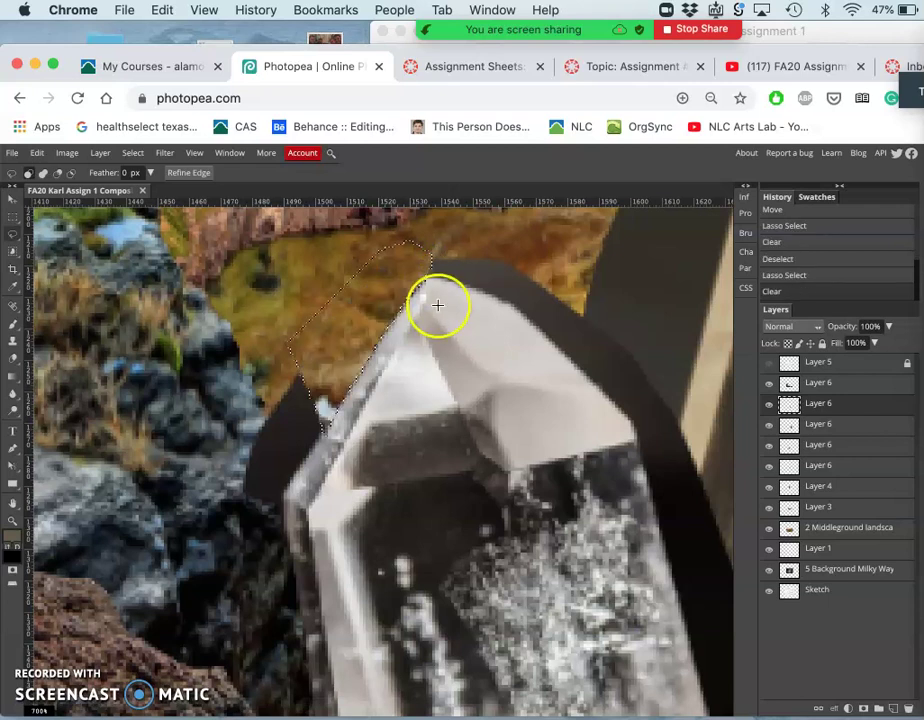
click(437, 305)
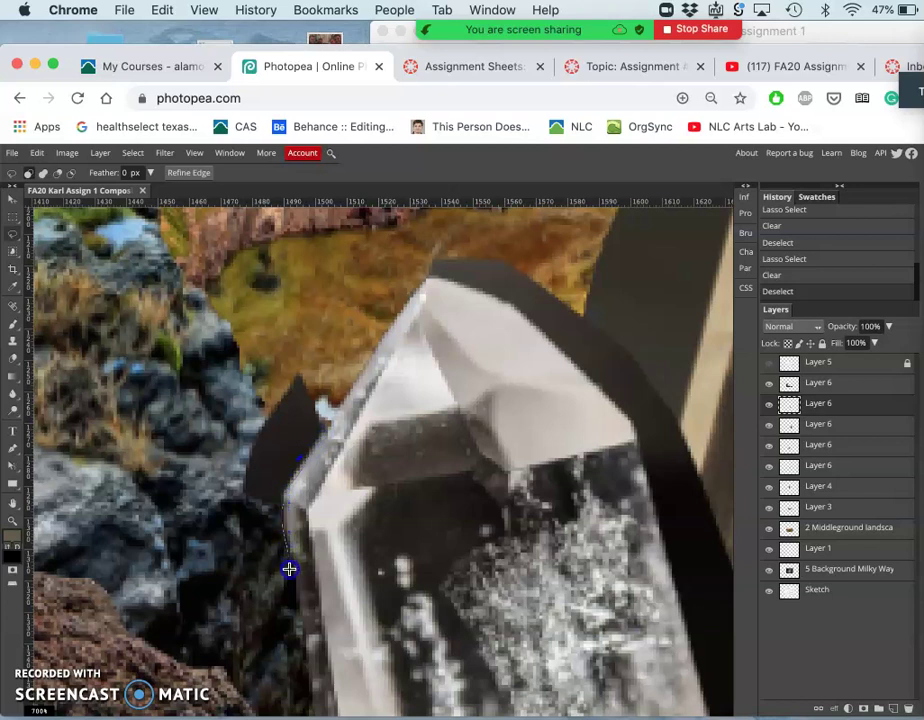
Clear the remaining dark patch beside the small crystal's left shoulder, and check the cut-out by toggling its layer's visibility.
double_click(292, 327)
click(334, 322)
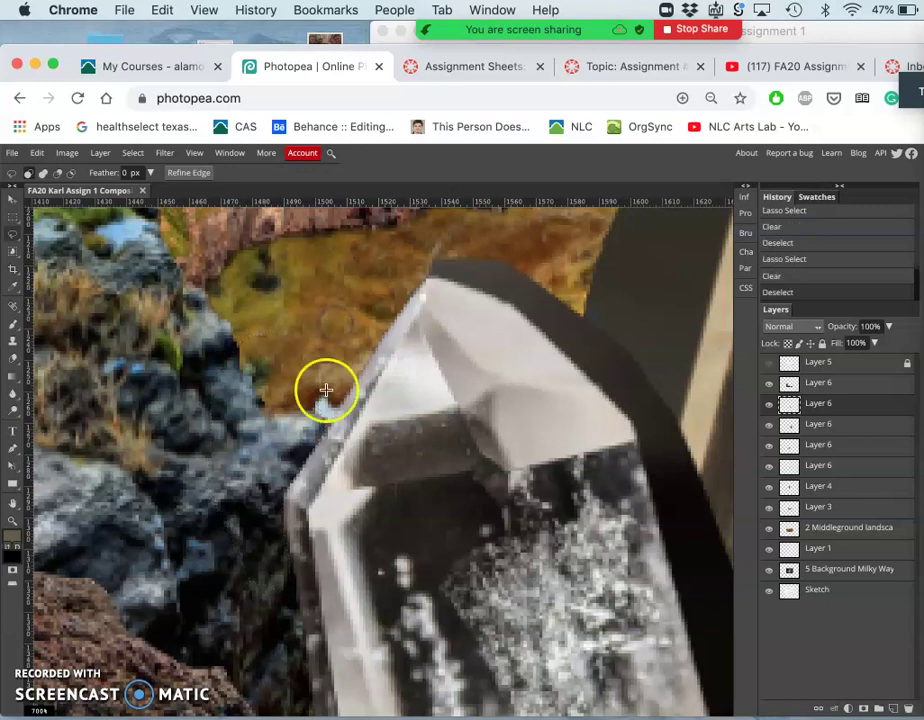
click(769, 405)
click(769, 405)
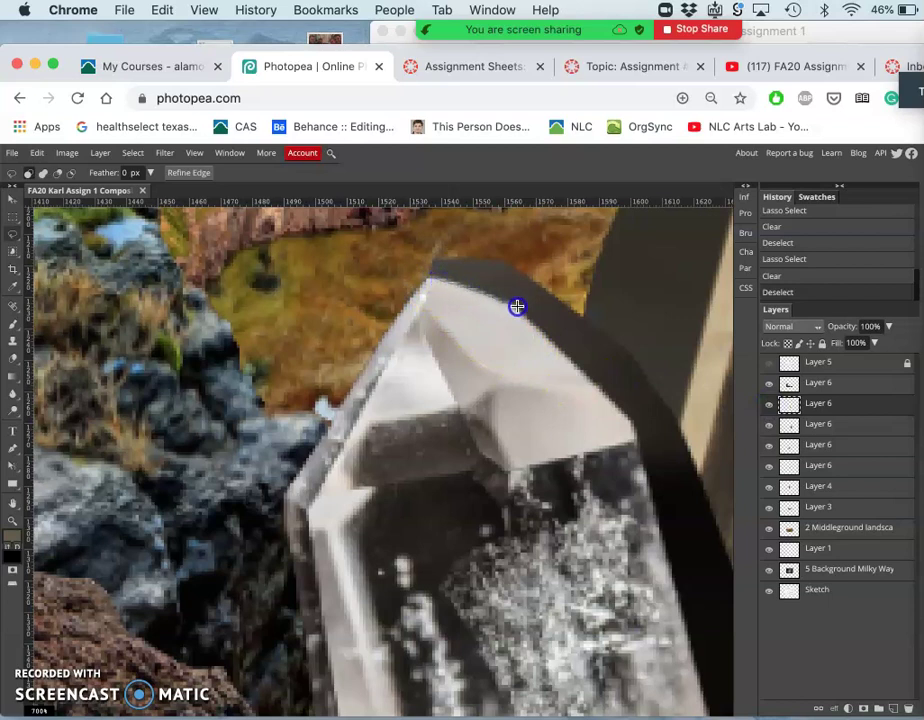
Lasso the dark surround just off the small crystal's tip on its upper right side, clear it, and deselect.
drag(413, 252, 413, 252)
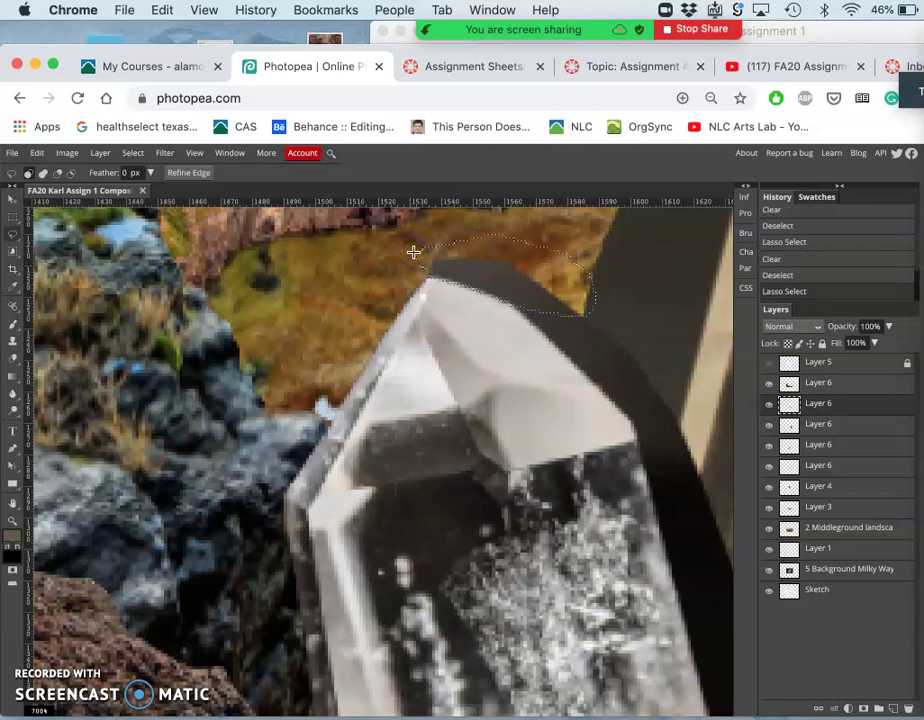
key(Delete)
click(382, 283)
scroll(382, 280, right, 5)
scroll(382, 280, down, 2)
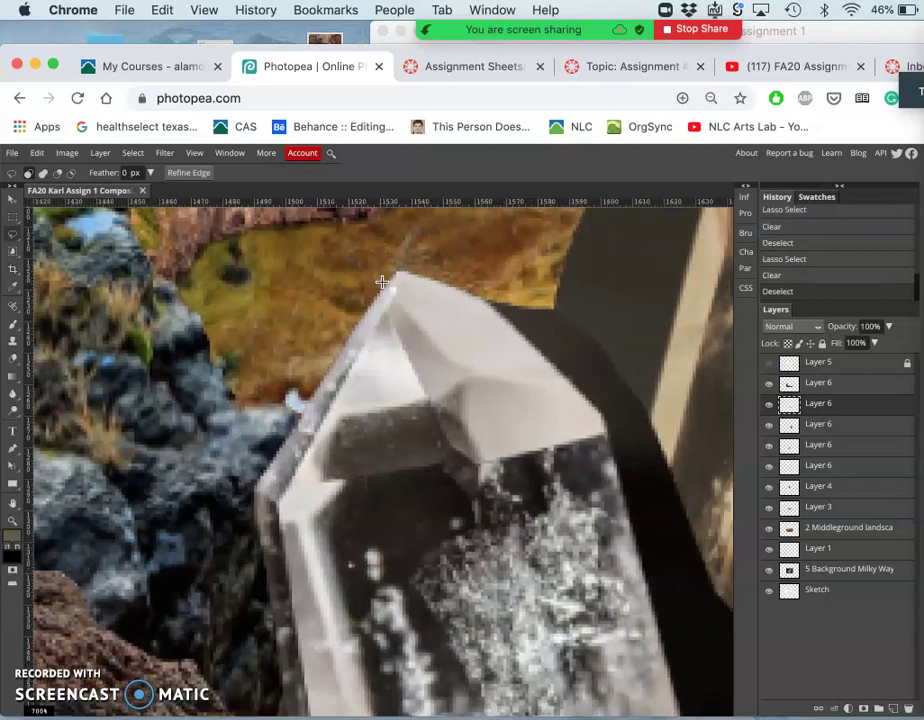
Lasso the dark surround along the small crystal's upper right edge down to the shoulder, clear it, and deselect.
click(383, 258)
scroll(383, 258, right, 2)
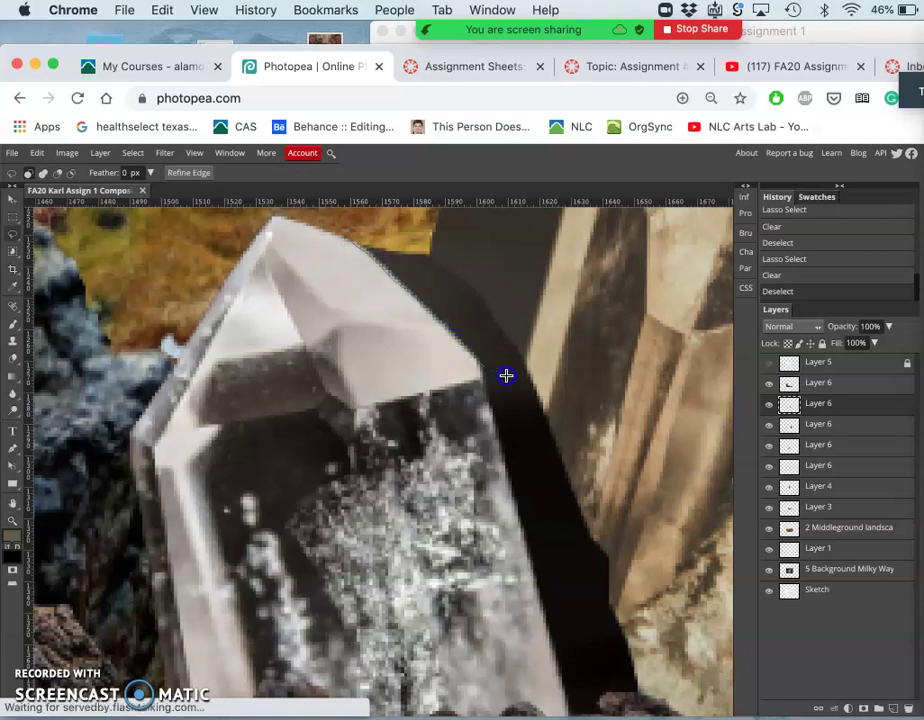
mouse_move(506, 375)
mouse_down()
mouse_move(515, 319)
mouse_move(481, 257)
mouse_move(390, 215)
mouse_up()
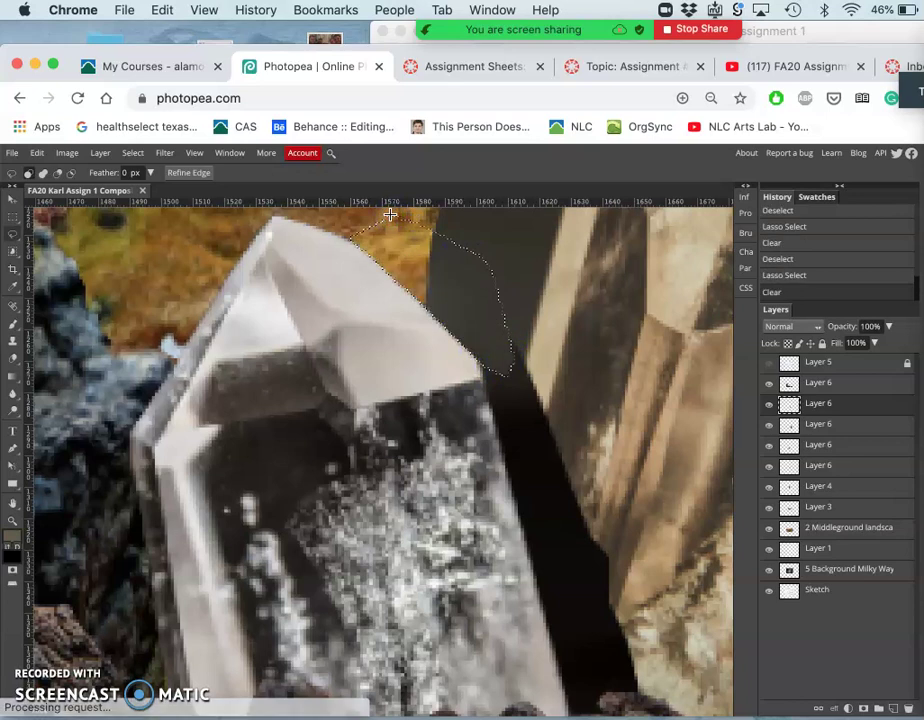
click(557, 311)
scroll(395, 323, right, 1)
scroll(395, 323, down, 1)
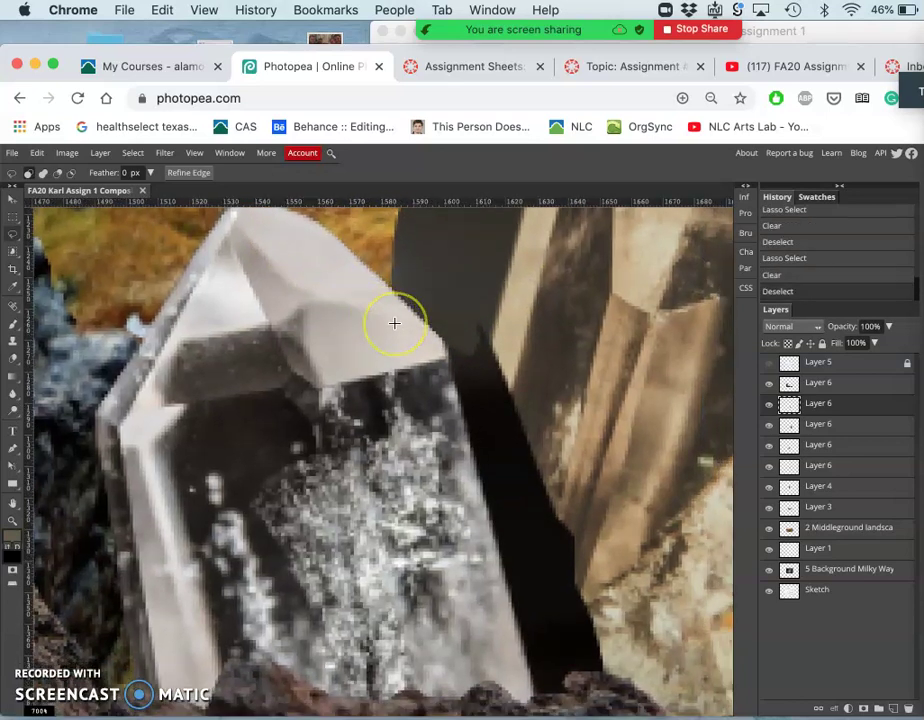
With the Magic Wand at tolerance 10, select the black strip along the small crystal's right side and clear it.
scroll(394, 323, down, 3)
scroll(394, 323, right, 2)
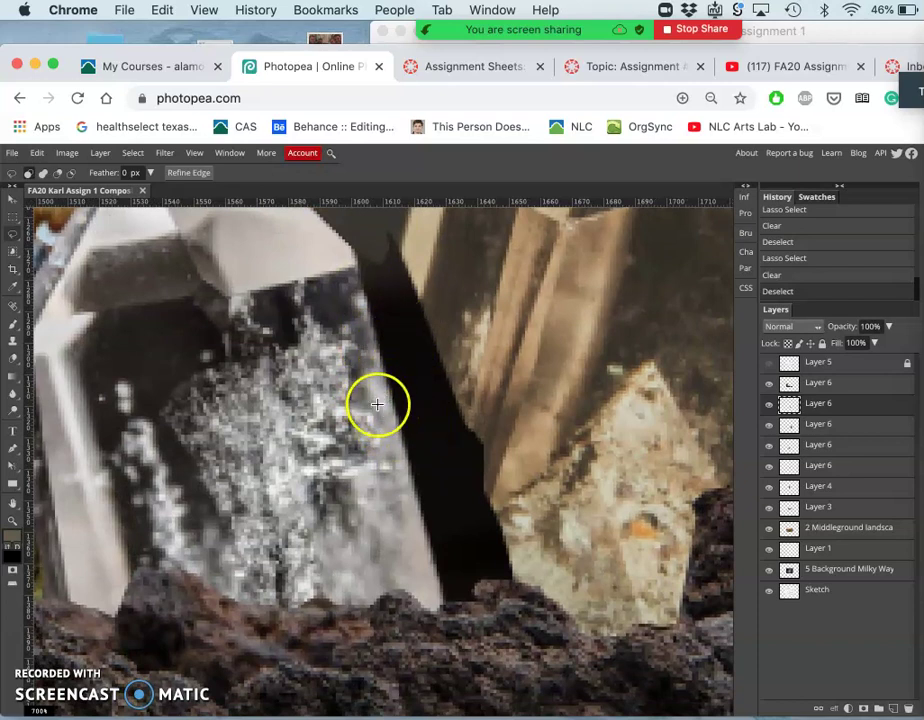
click(12, 251)
click(58, 290)
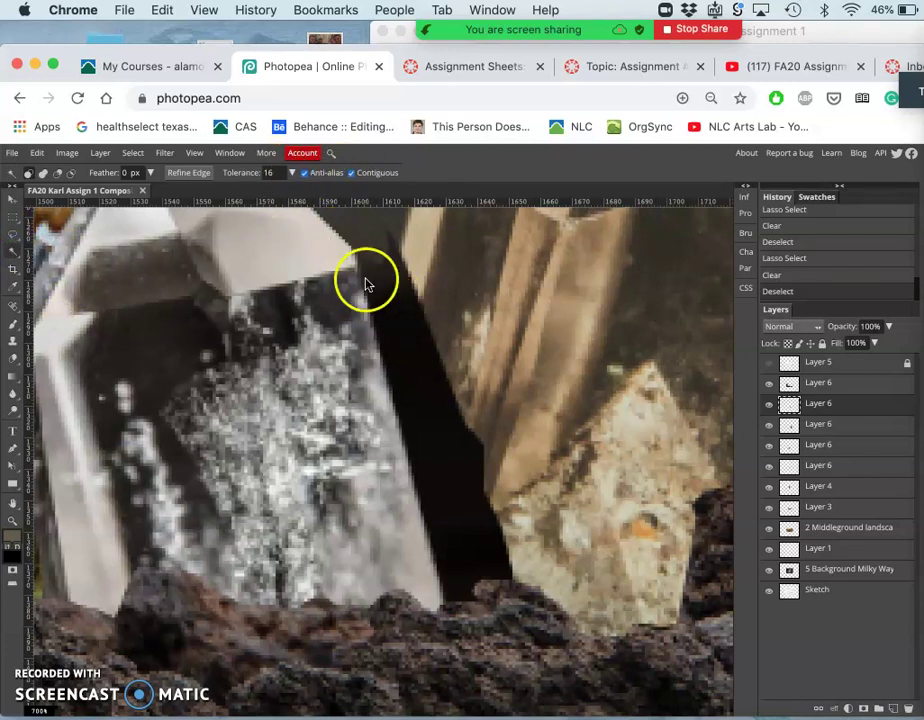
click(273, 173)
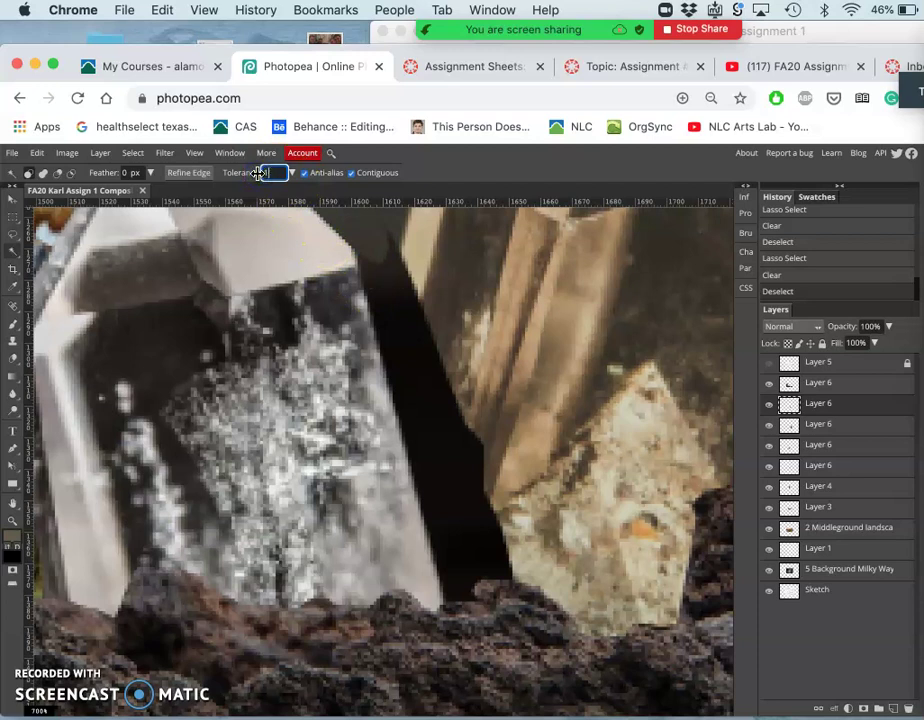
click(402, 303)
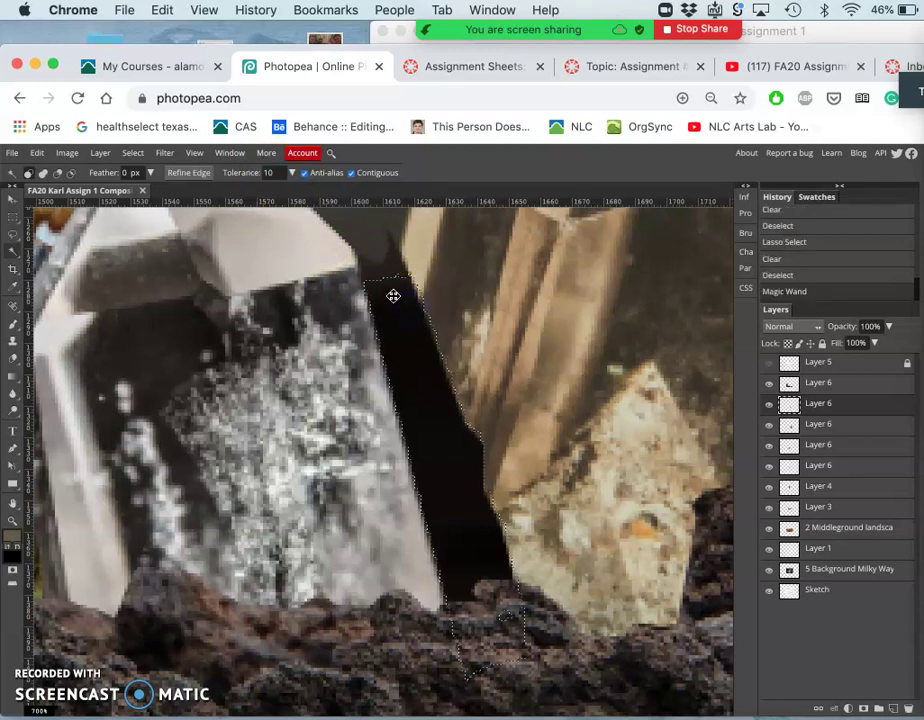
click(425, 332)
key(Delete)
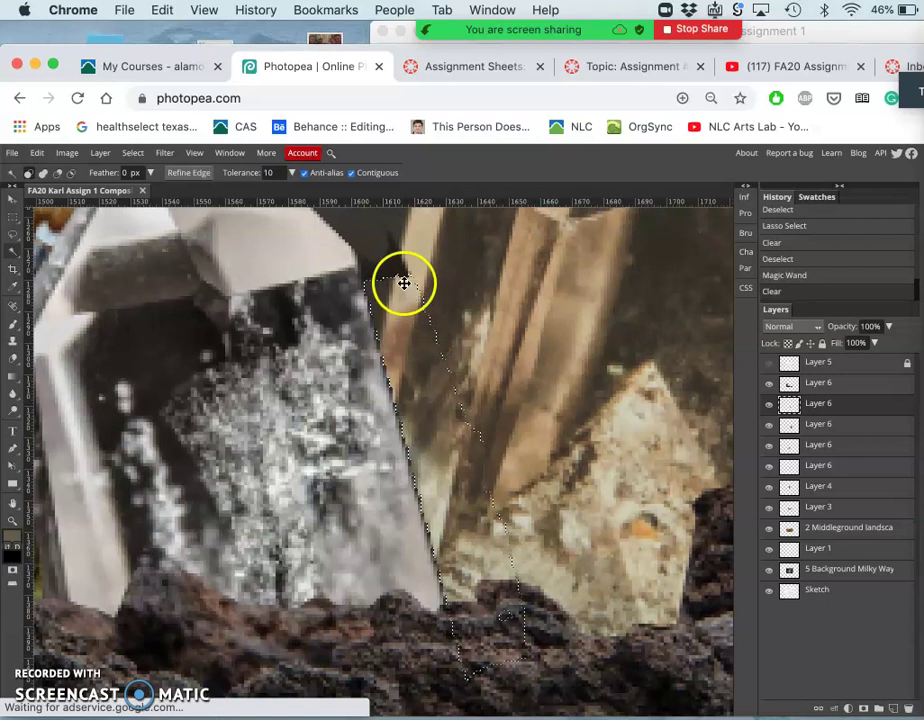
Magic-wand the leftover dark patch by the small crystal's right shoulder, clear it, deselect, and inspect the right edge up close.
click(398, 264)
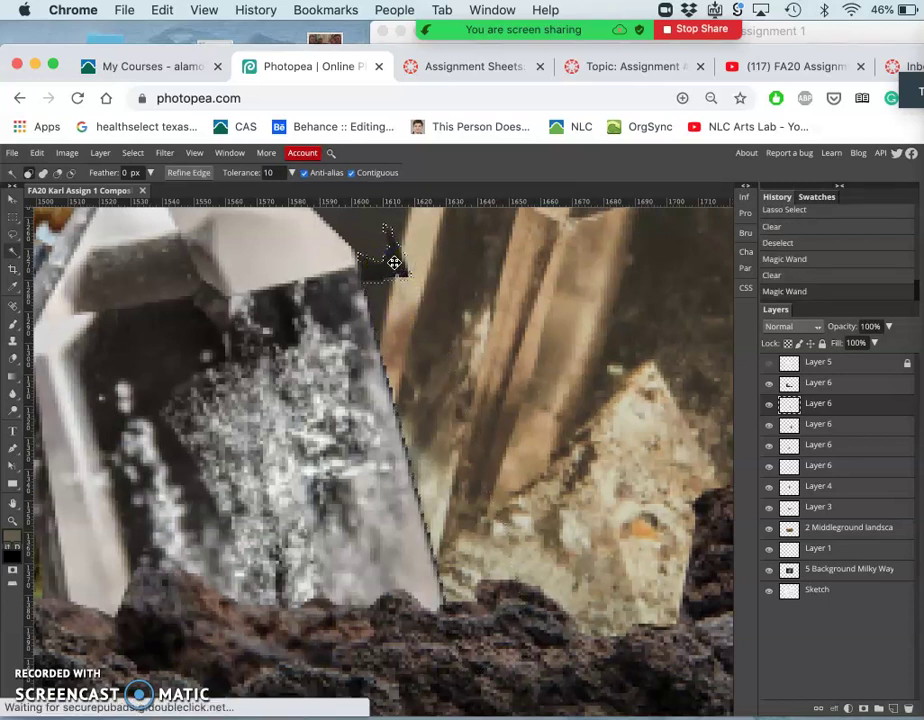
key(Delete)
click(425, 330)
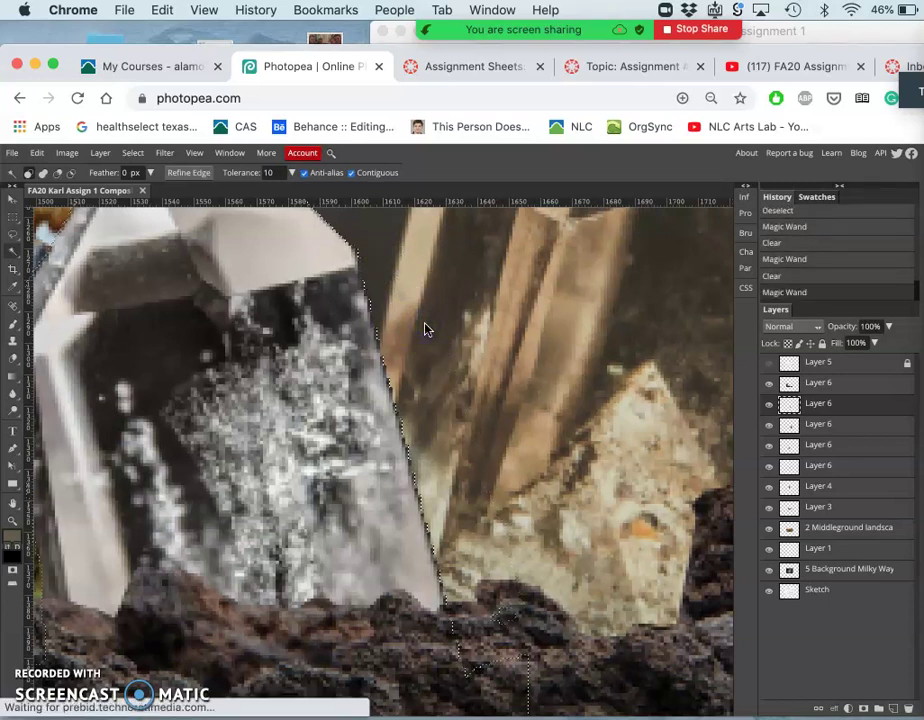
key(super+d)
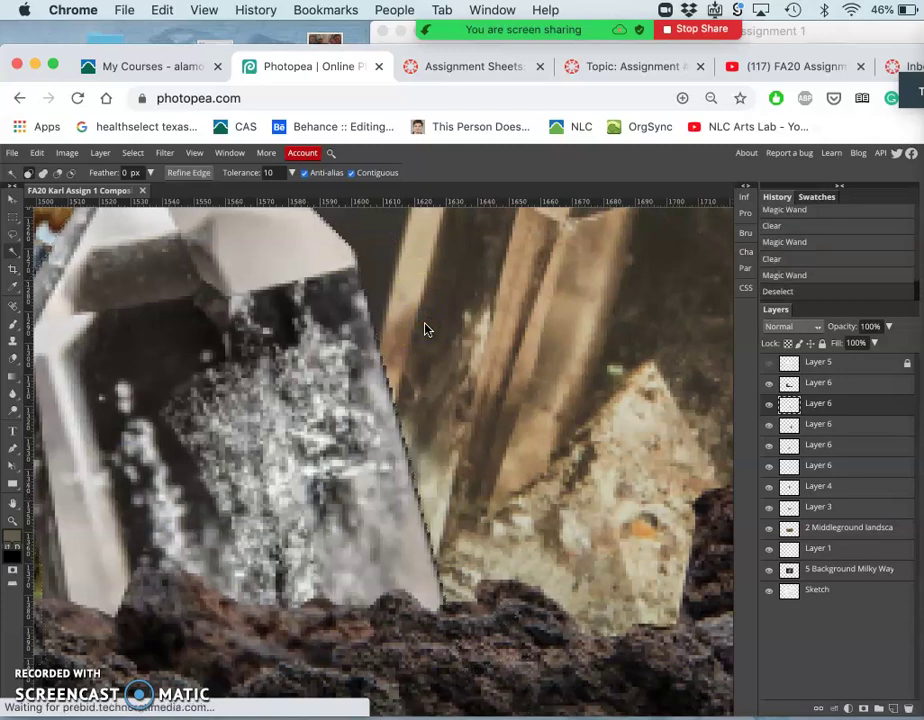
key(super+equal)
key(super+equal)
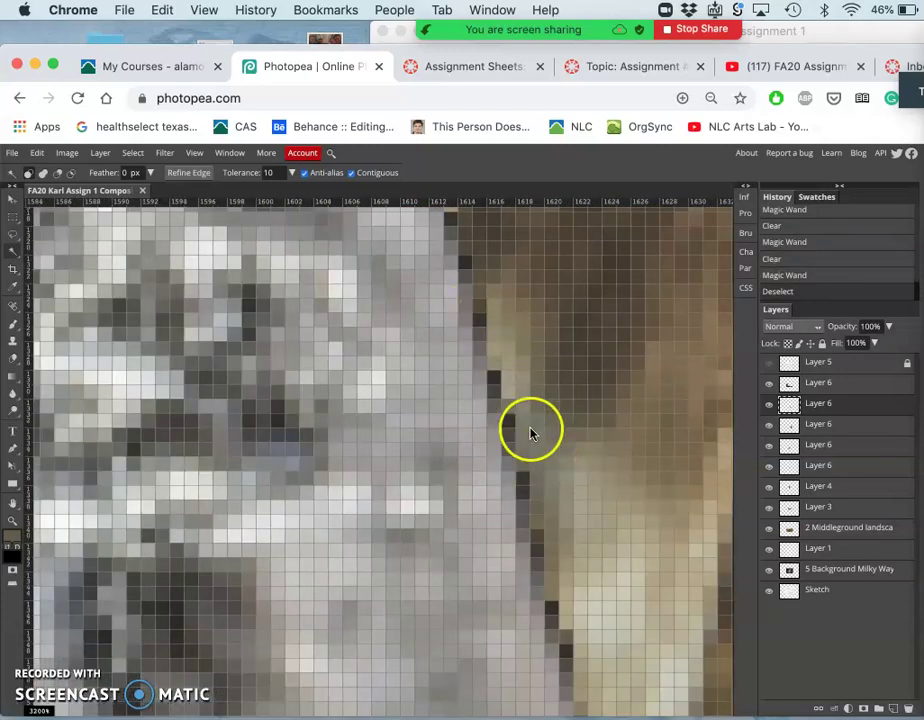
key(super+minus)
key(super+minus)
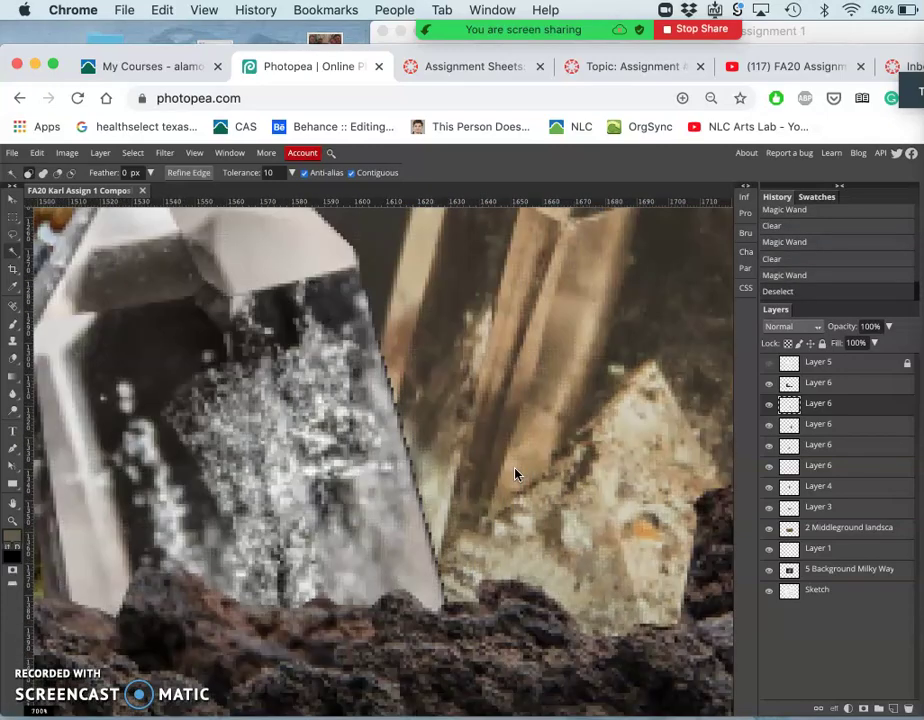
drag(278, 260, 263, 266)
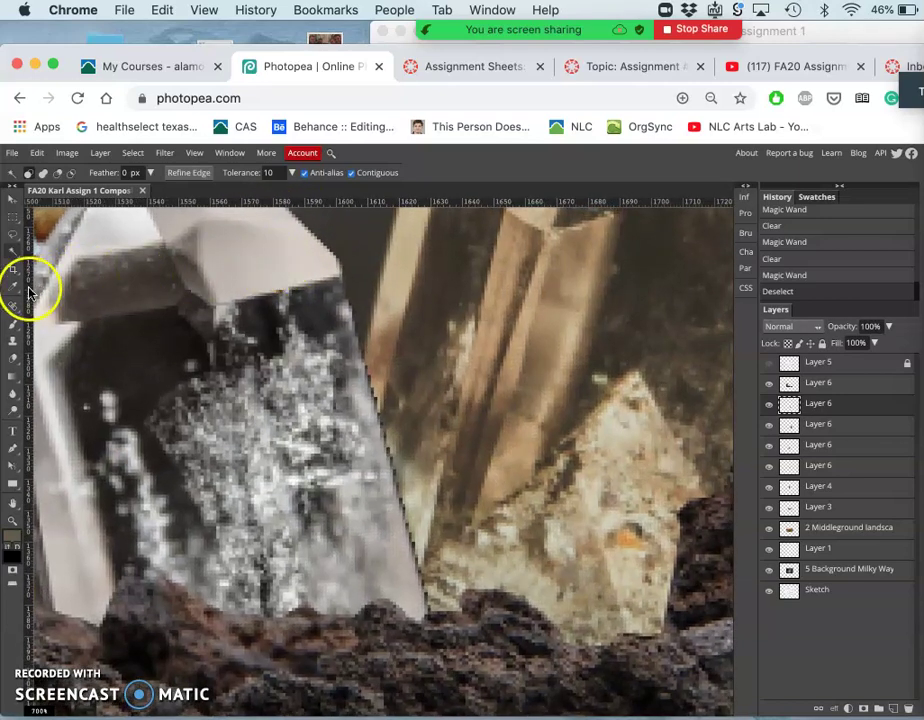
click(12, 357)
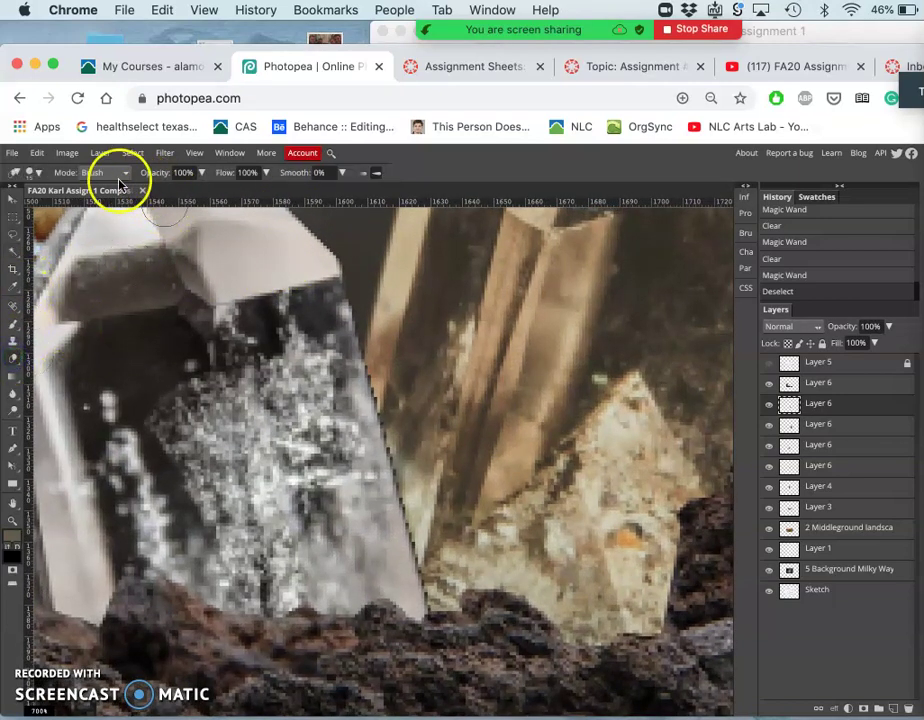
mouse_move(387, 312)
mouse_down()
mouse_move(390, 397)
mouse_move(387, 372)
mouse_up()
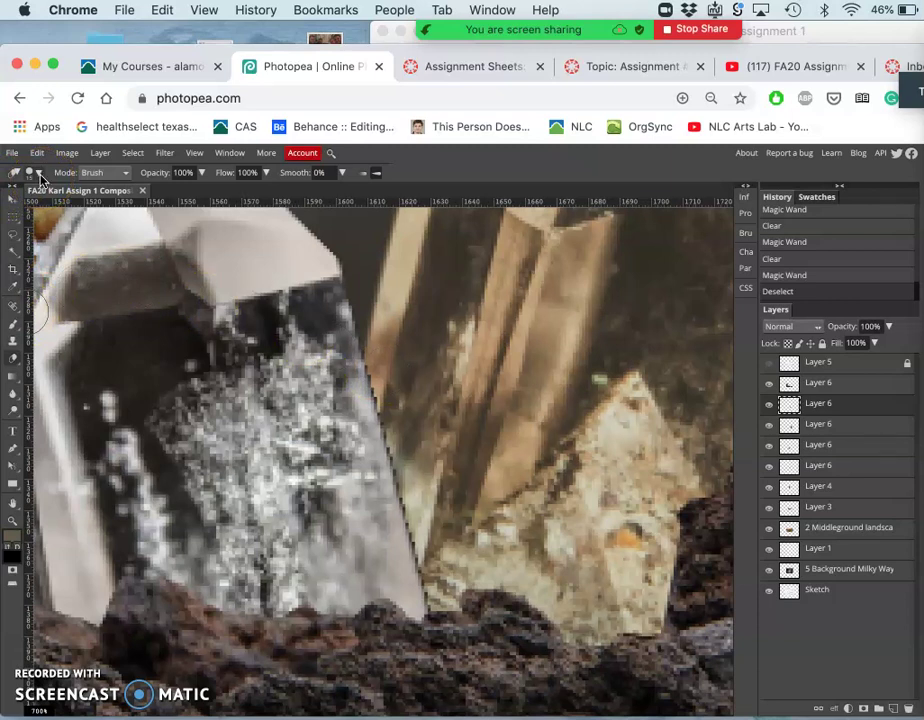
click(12, 233)
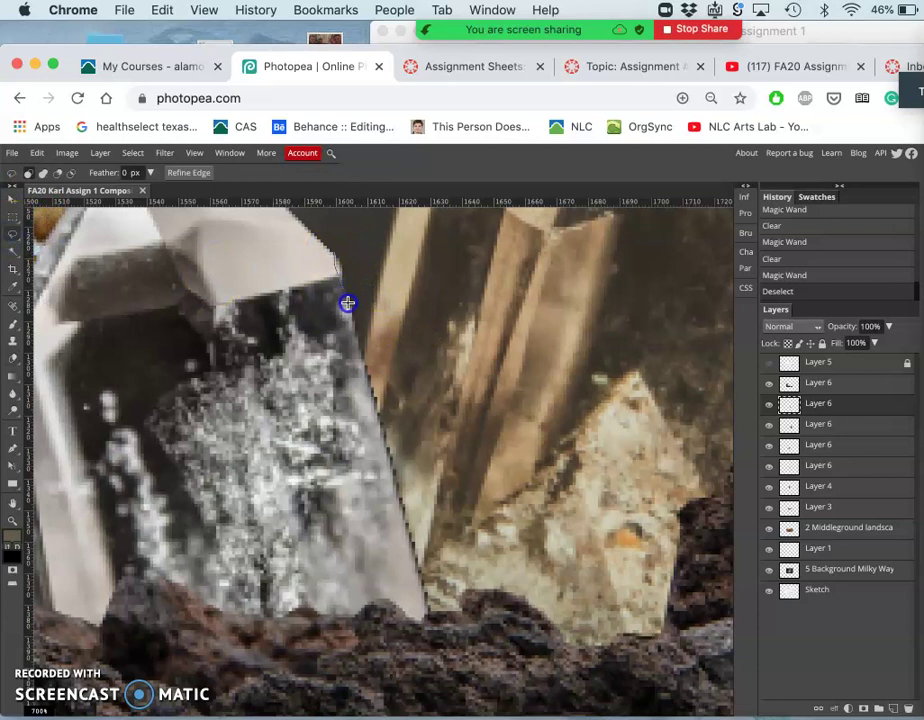
drag(359, 316, 402, 342)
click(402, 342)
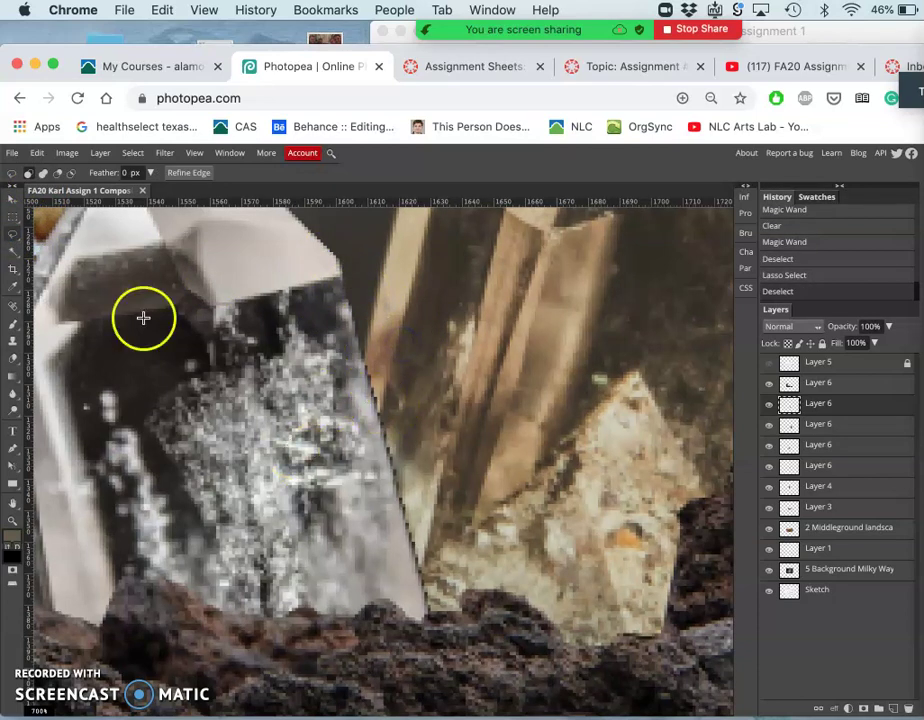
Outline the thin dark fringe along the small crystal's straight right edge with the Polygonal Lasso, clear it, and deselect.
right_click(13, 233)
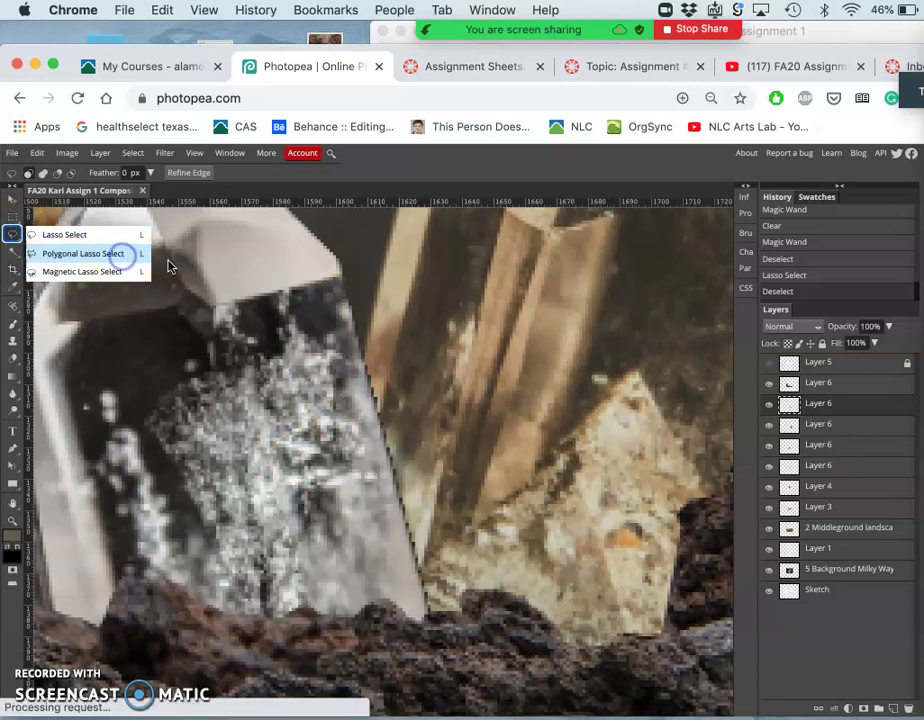
click(332, 253)
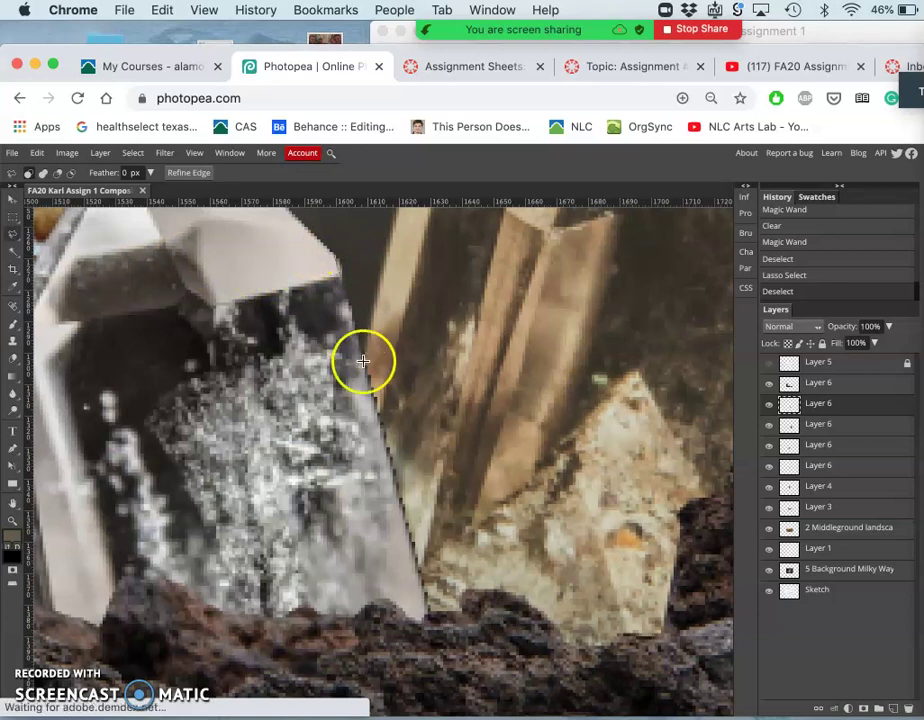
click(432, 630)
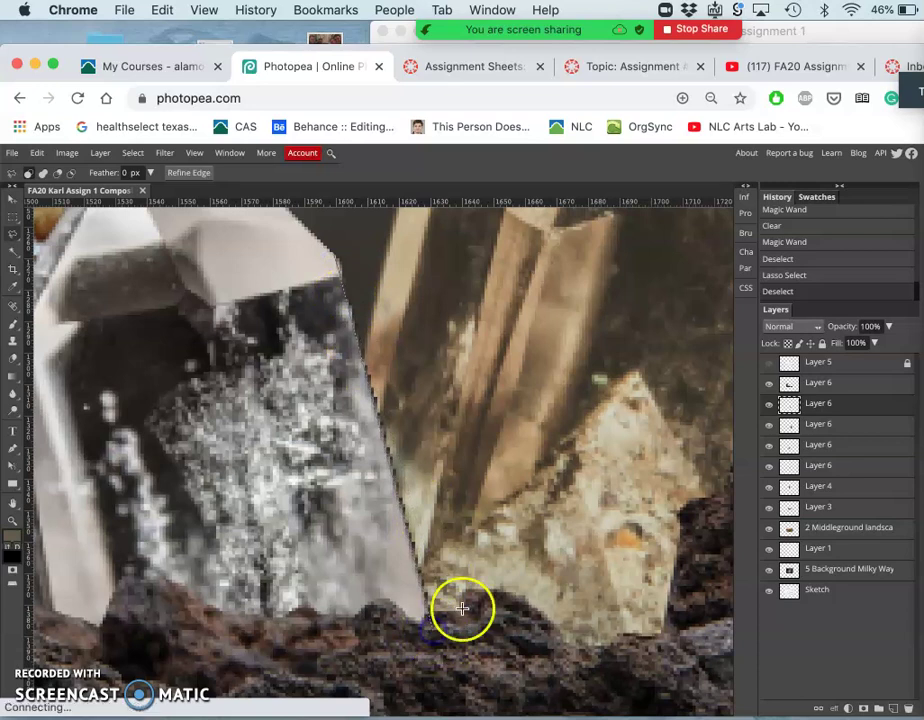
click(466, 603)
click(407, 237)
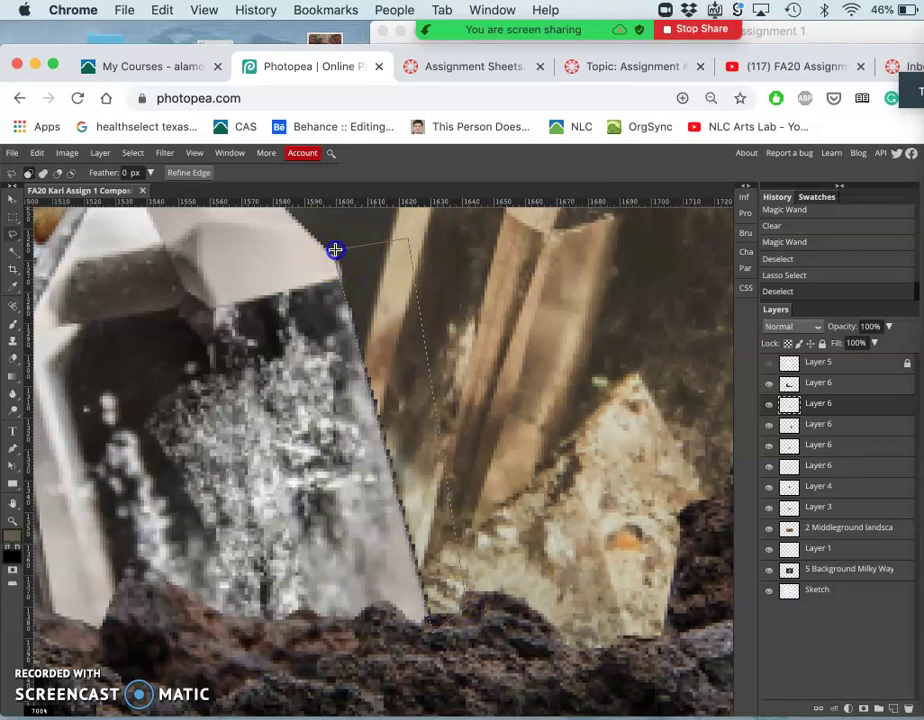
double_click(335, 249)
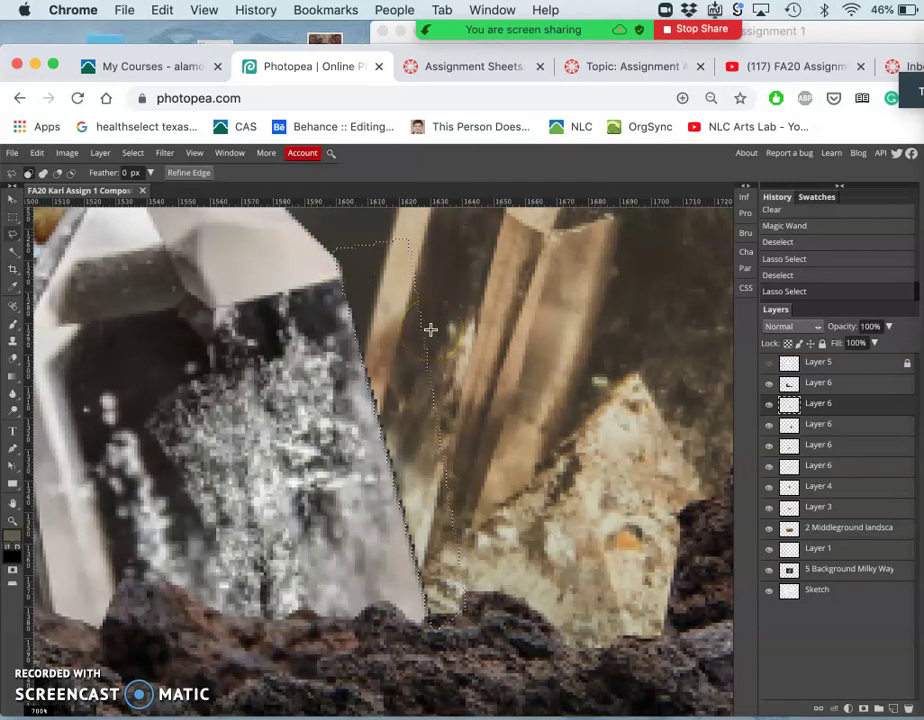
key(Delete)
key(Delete)
key(super+d)
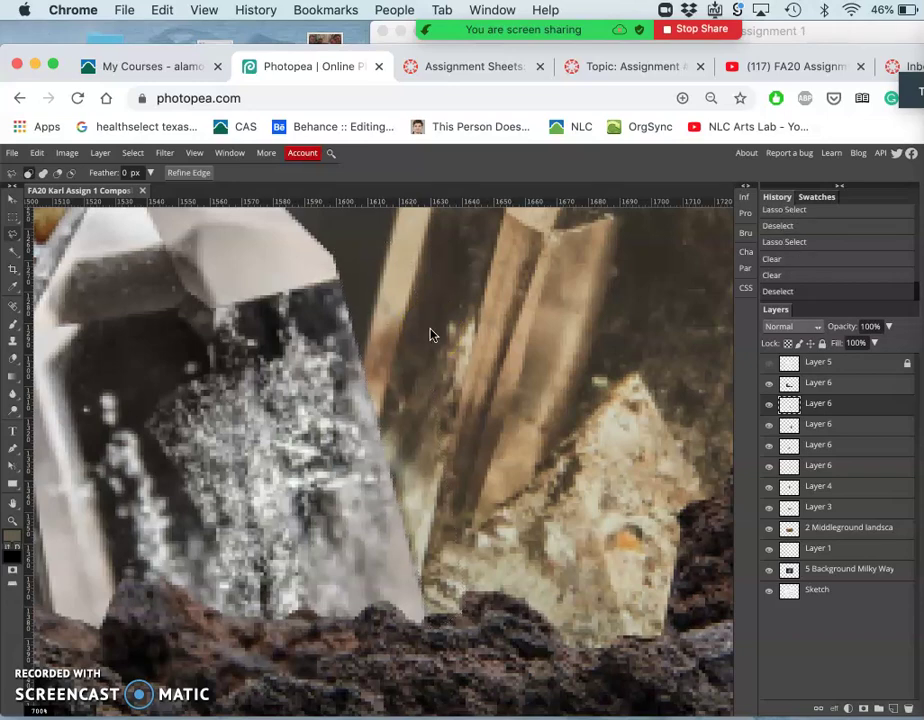
Check the small crystal's cut-out against the scene by hiding and showing its layer.
scroll(425, 360, up, 2)
scroll(425, 360, left, 2)
scroll(425, 361, down, 5)
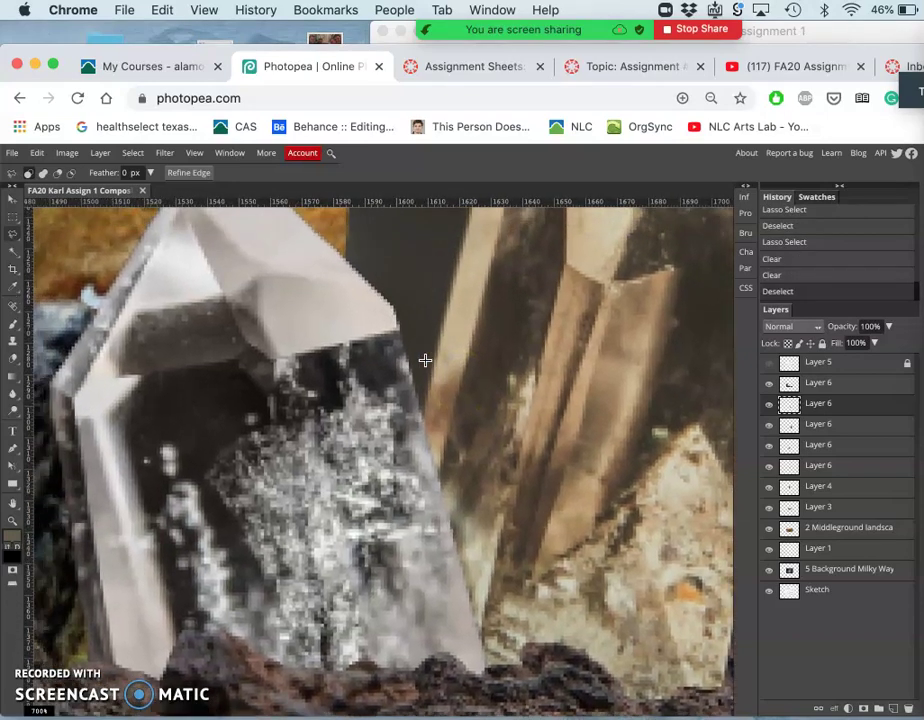
key(super+minus)
key(super+minus)
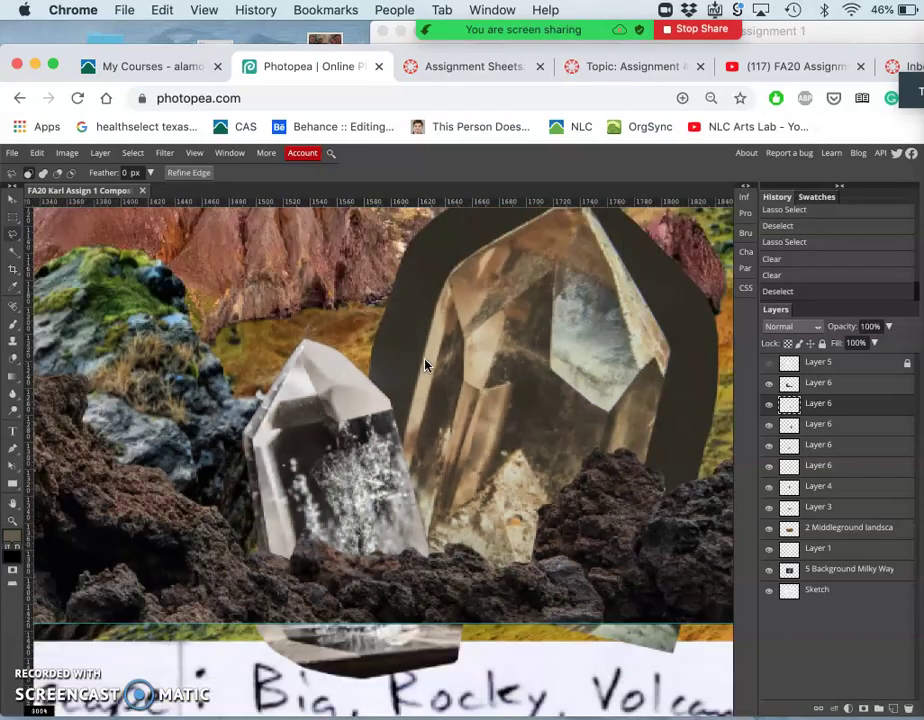
click(769, 404)
click(769, 404)
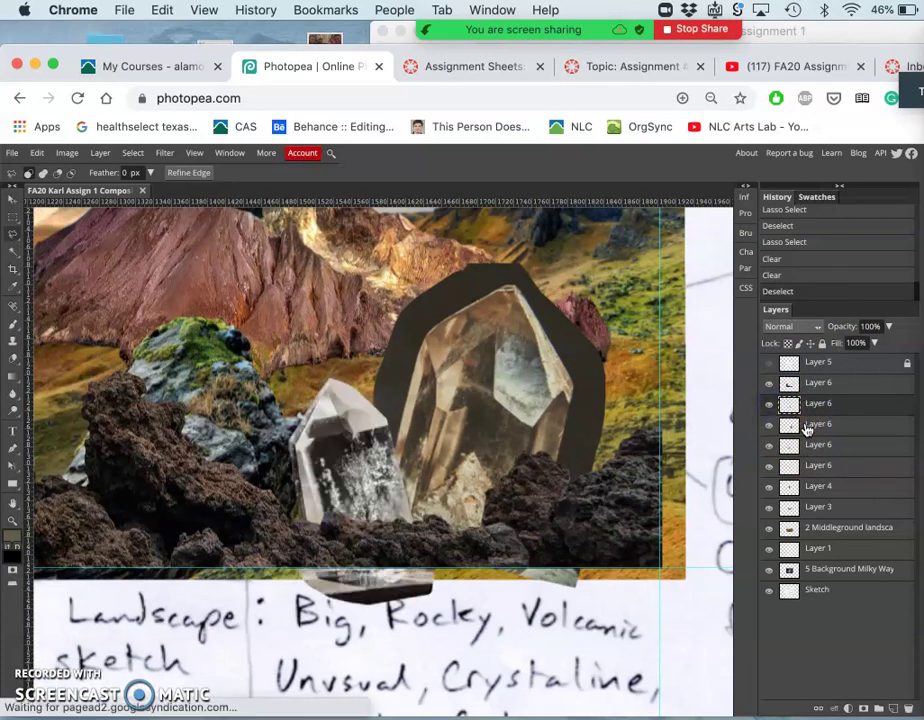
Identify the large crystal's layer by hiding and showing it, and make that layer active for editing.
click(769, 424)
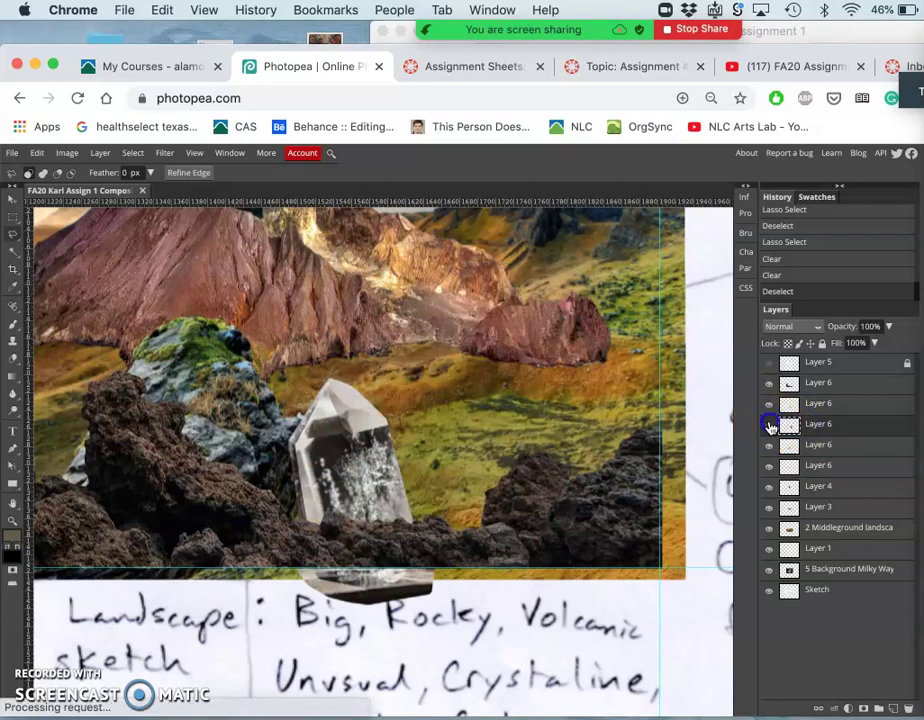
click(769, 425)
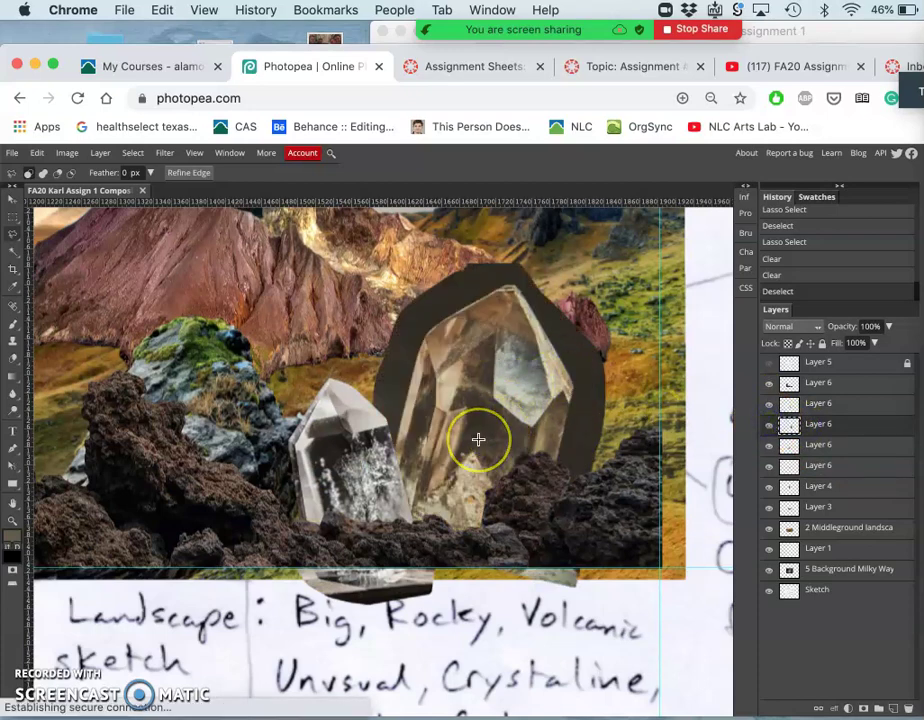
scroll(476, 439, up, 2)
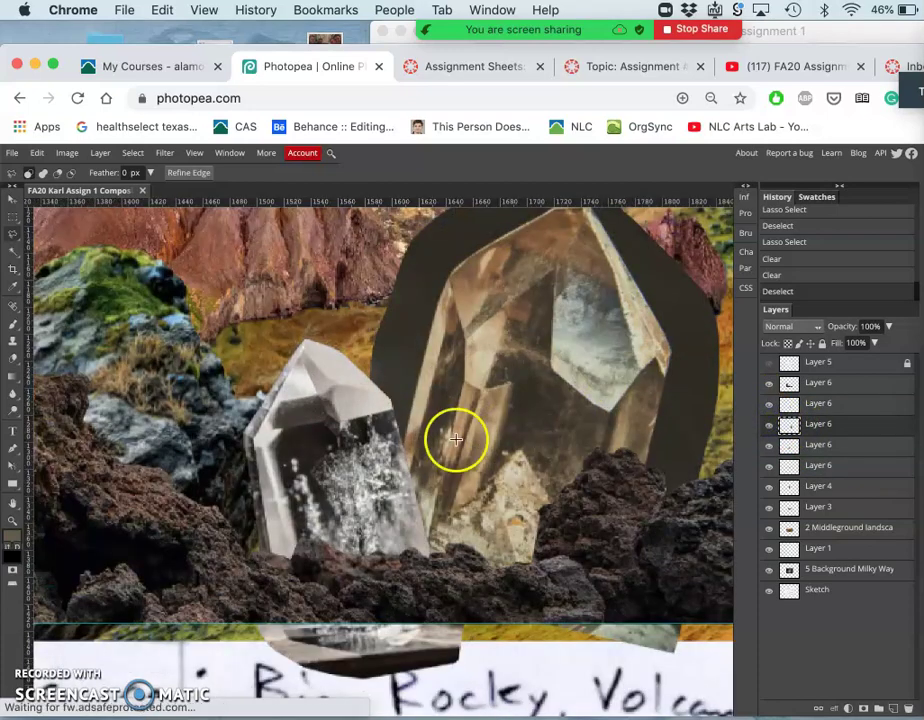
scroll(456, 439, right, 5)
scroll(456, 439, up, 2)
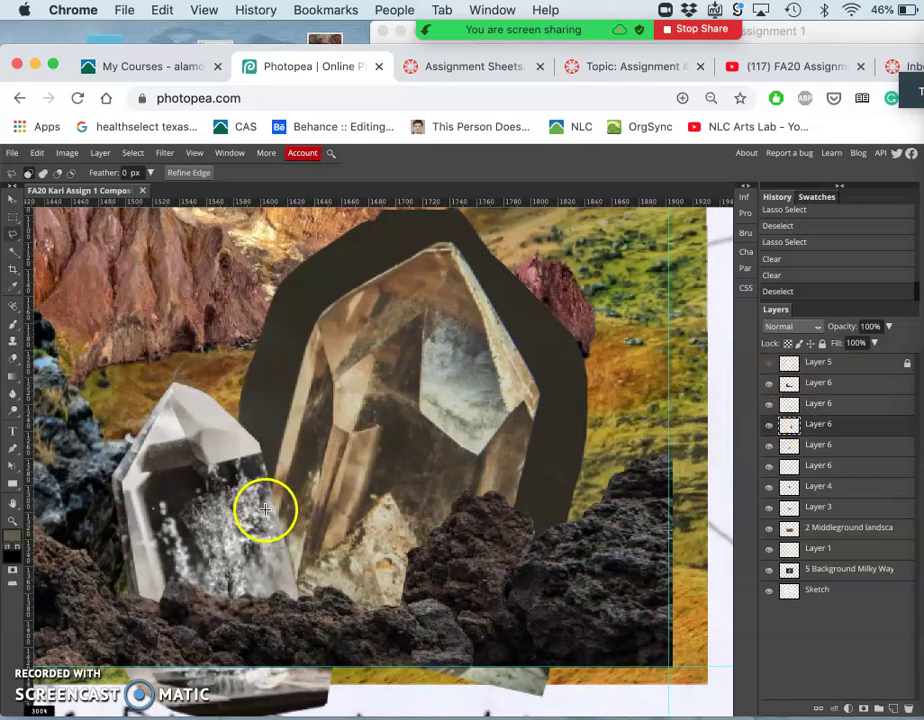
Outline the dark surround along the large crystal's left side and over its tip with the Polygonal Lasso, clear it, and deselect.
click(288, 416)
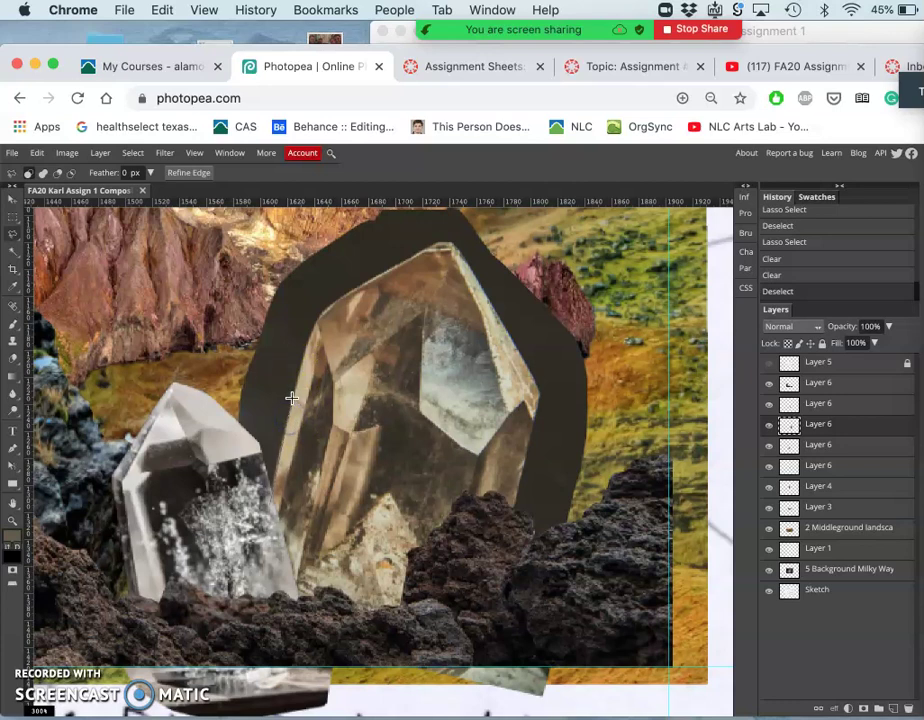
click(307, 341)
click(343, 293)
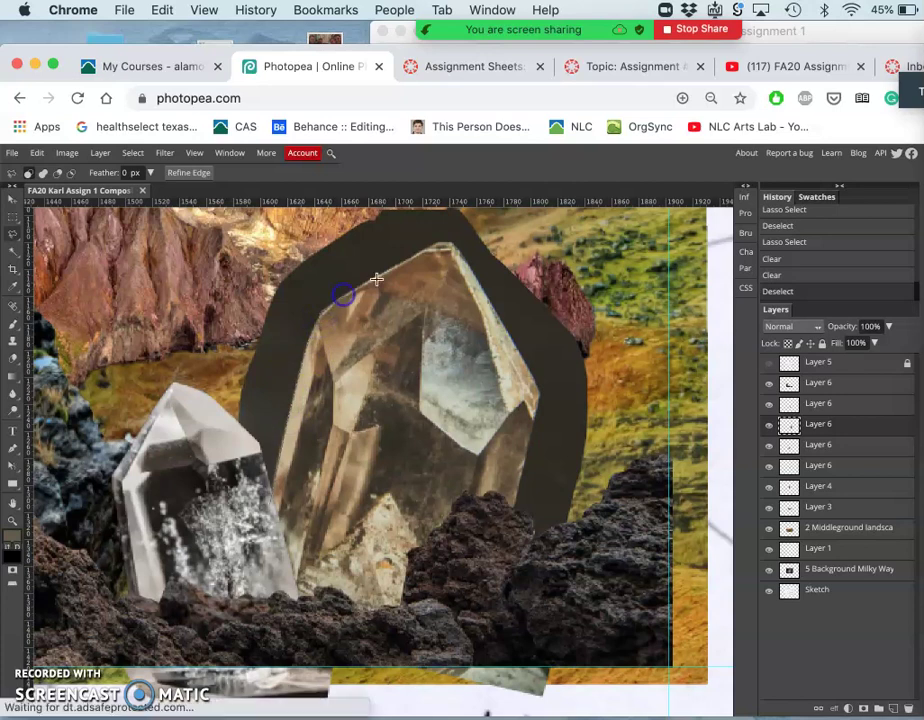
click(425, 246)
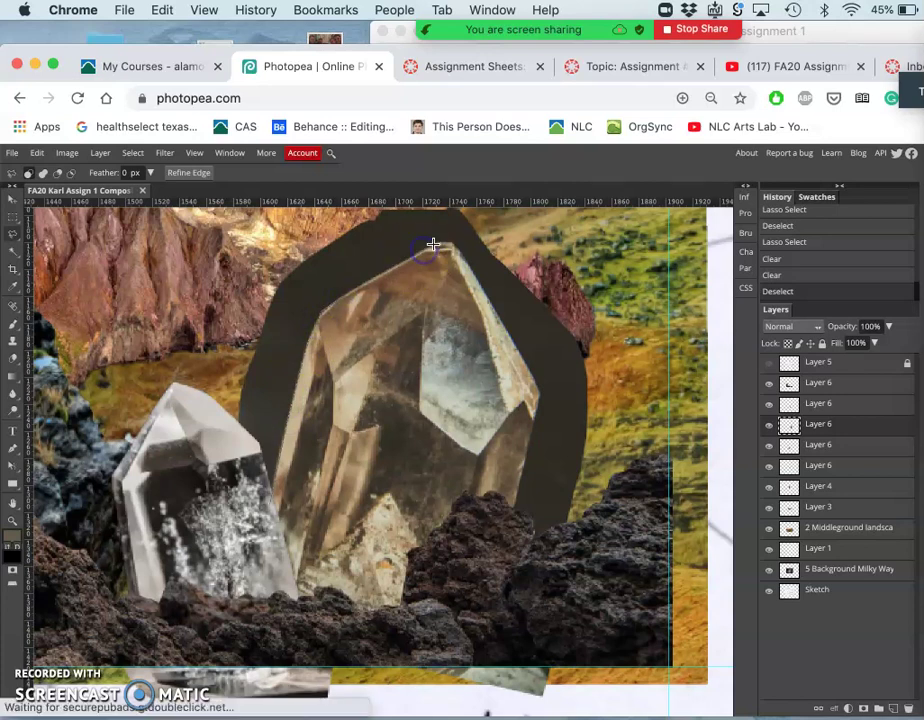
click(439, 242)
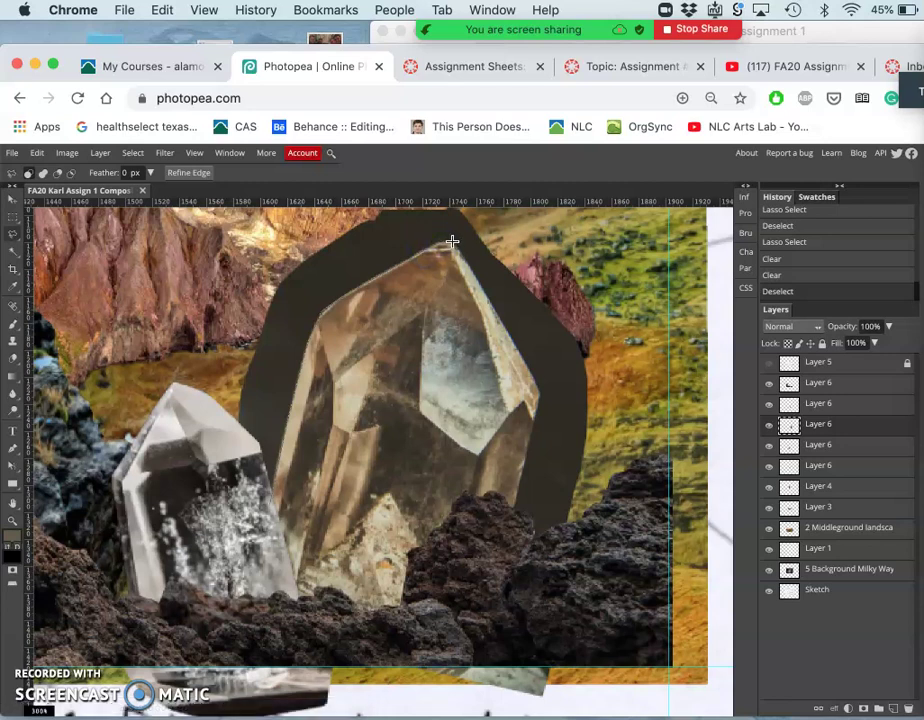
click(452, 241)
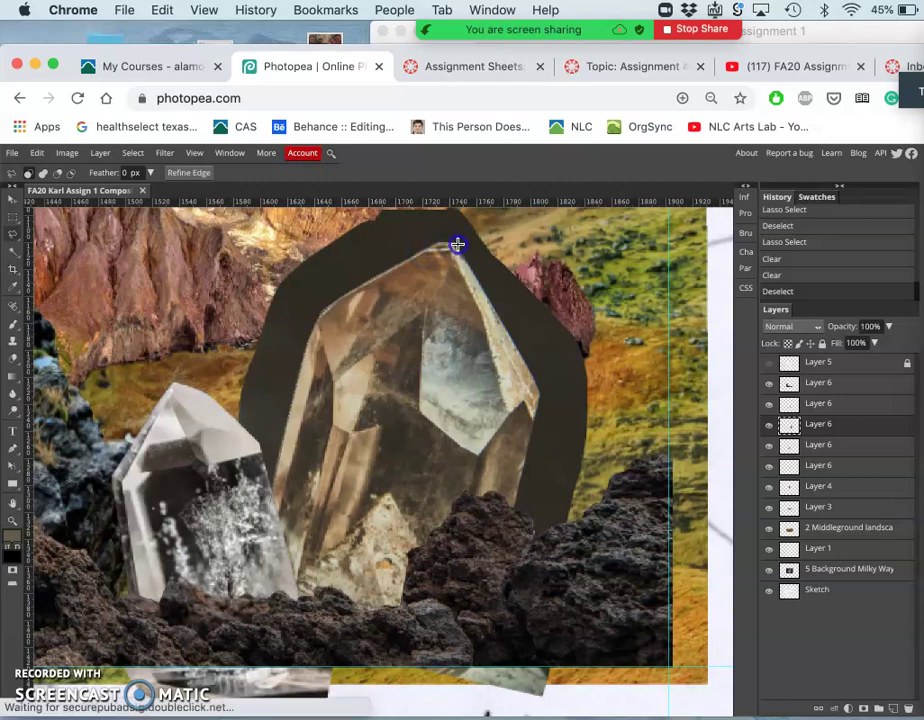
click(480, 282)
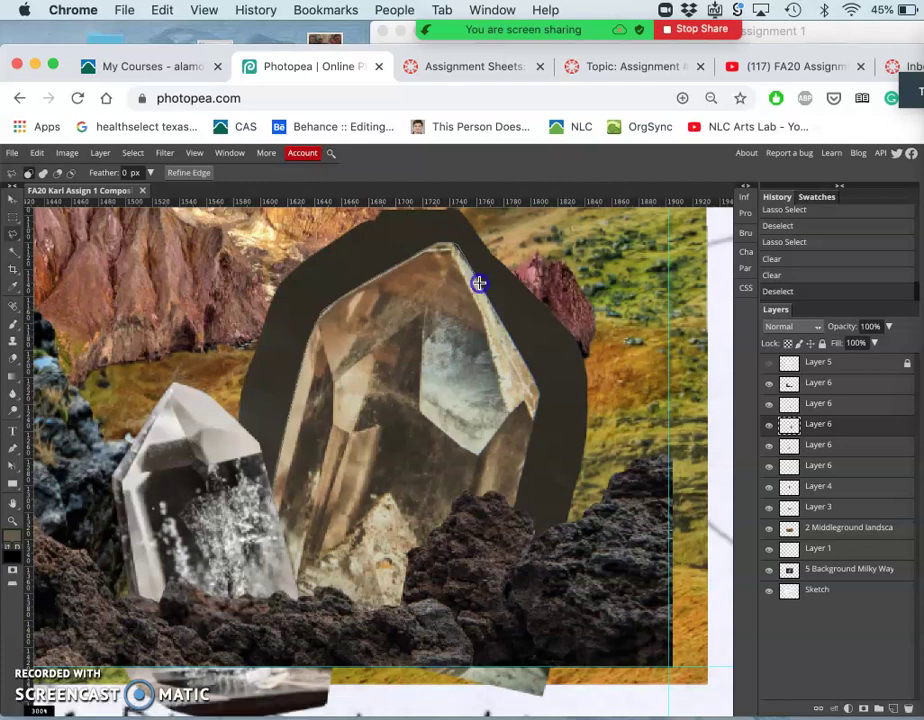
click(526, 238)
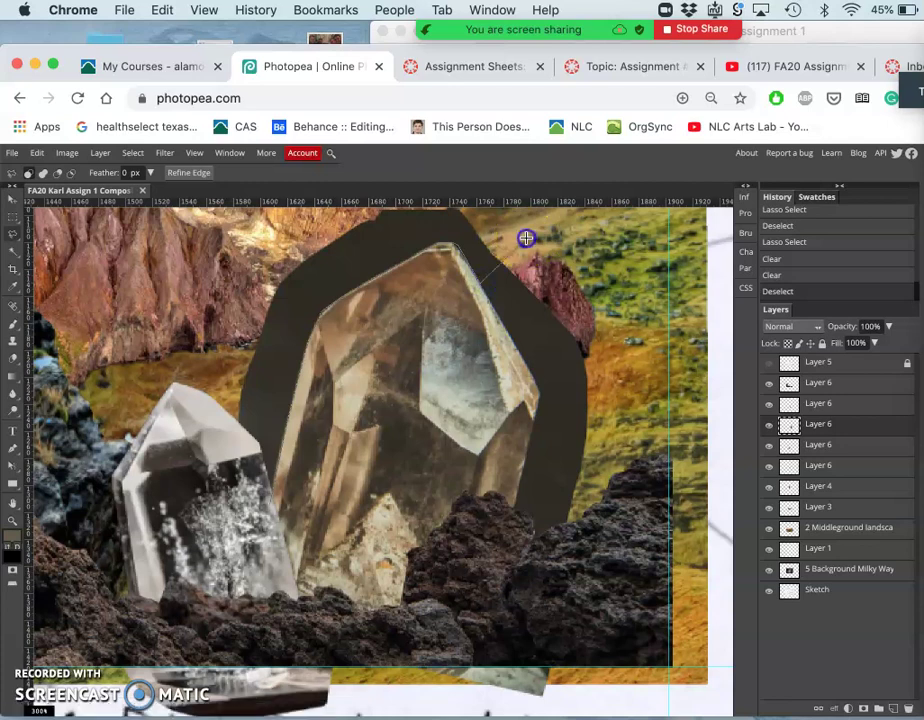
click(482, 193)
scroll(274, 237, up, 1)
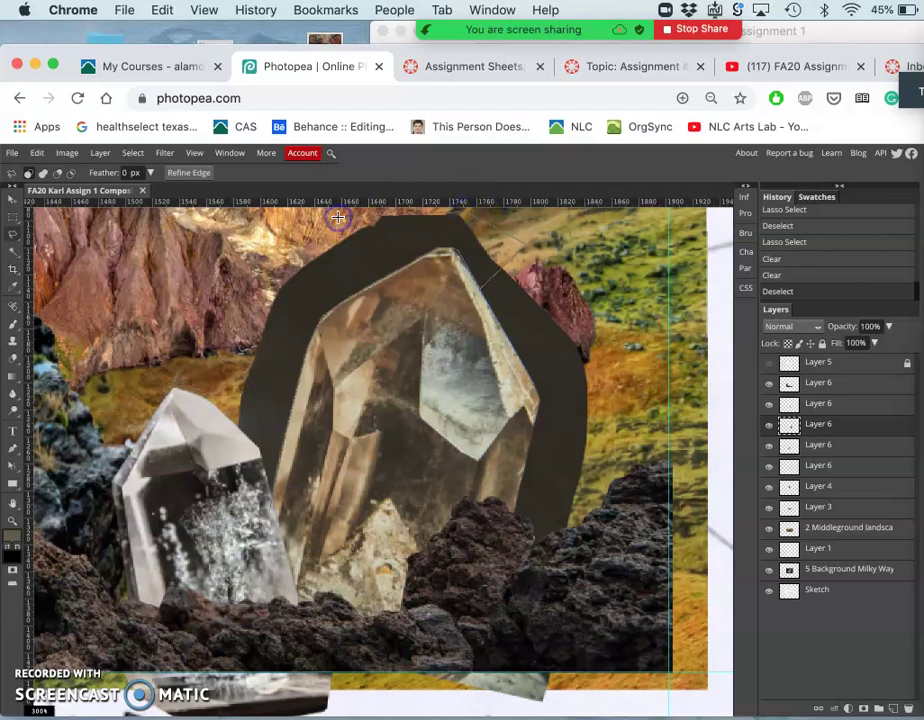
click(221, 443)
double_click(270, 507)
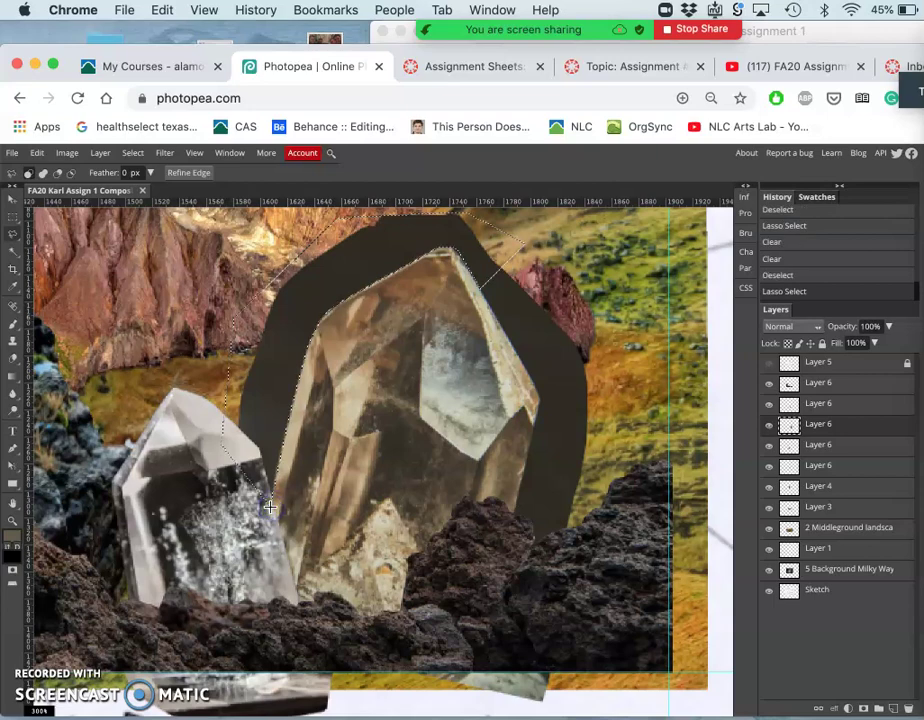
key(Delete)
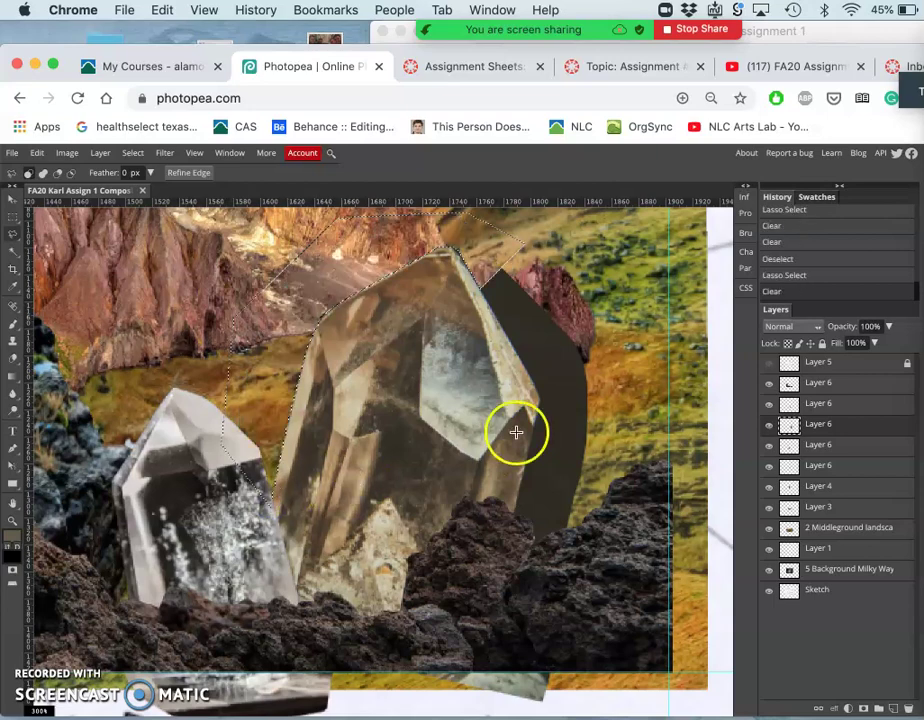
key(super+d)
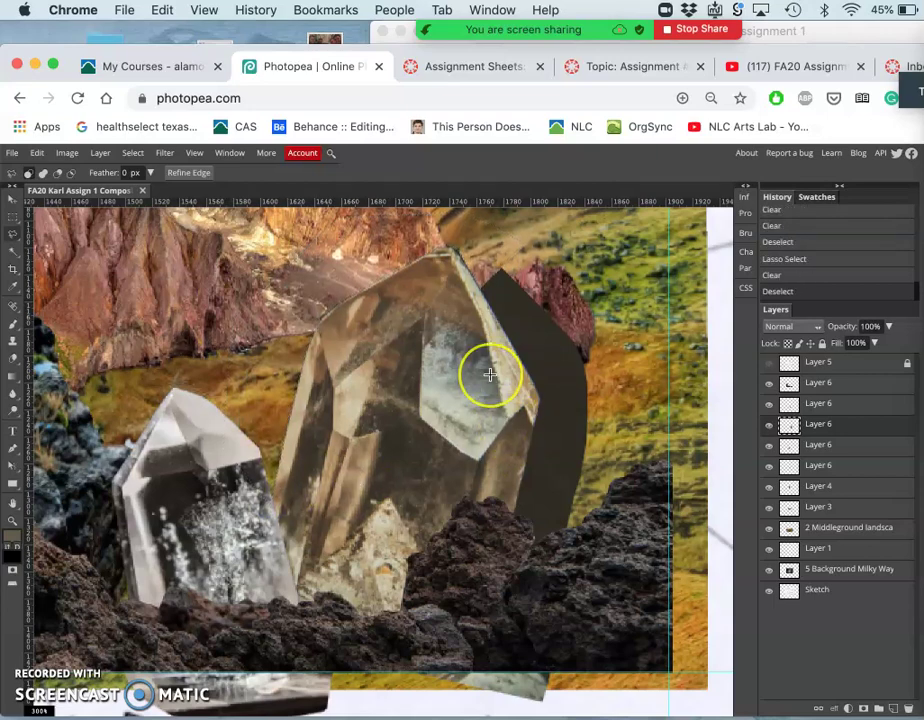
With the freehand Lasso, outline the thin fringe along the large crystal's upper-left edge near the shoulder and clear it.
scroll(487, 374, up, 2)
scroll(490, 379, up, 3)
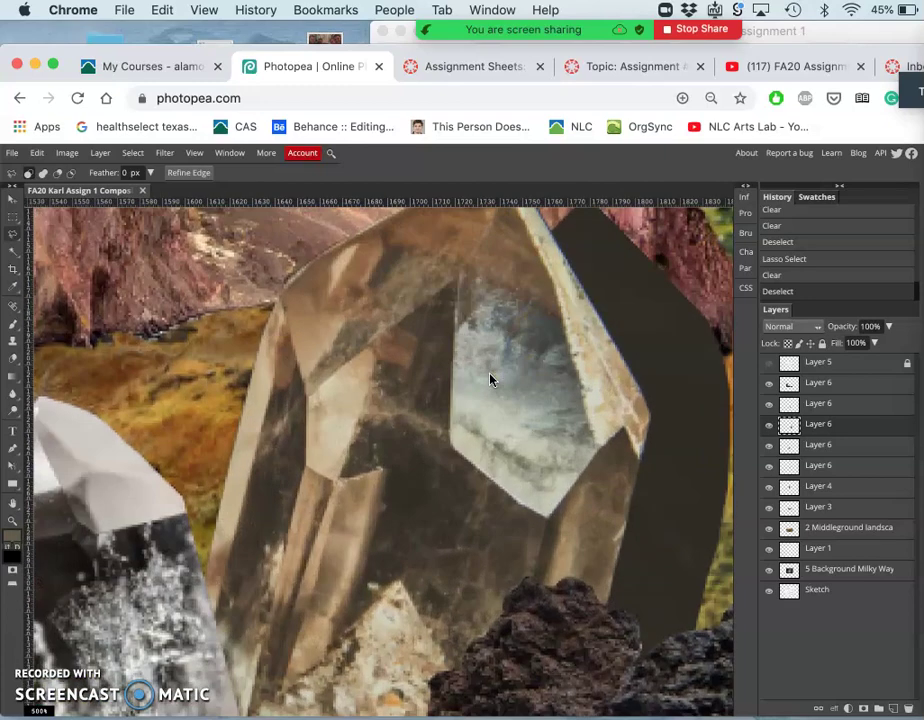
scroll(490, 379, up, 3)
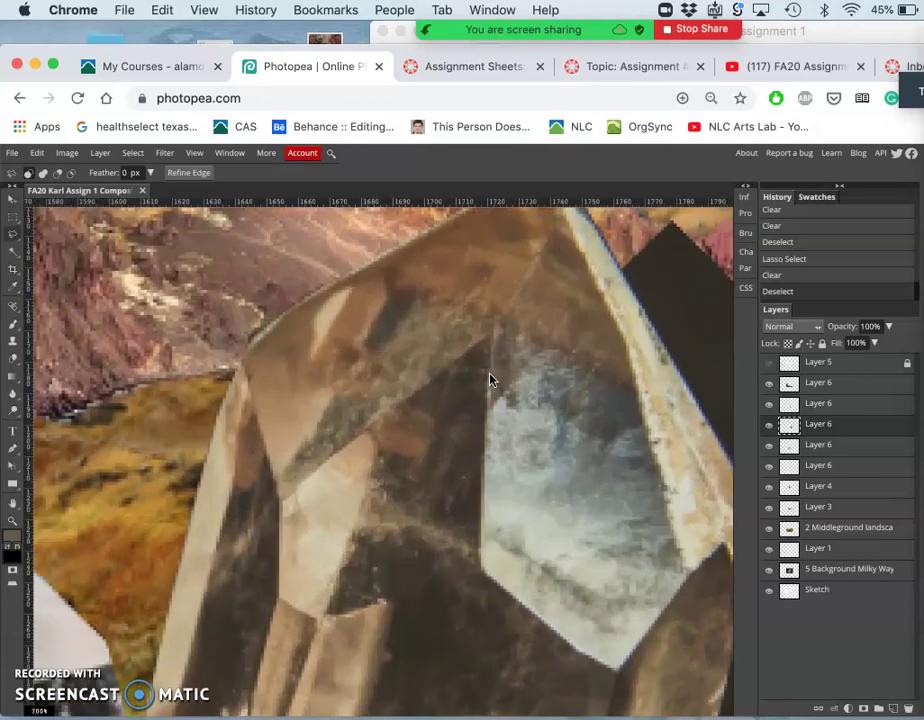
drag(336, 332, 256, 337)
key(super+plus)
key(super+plus)
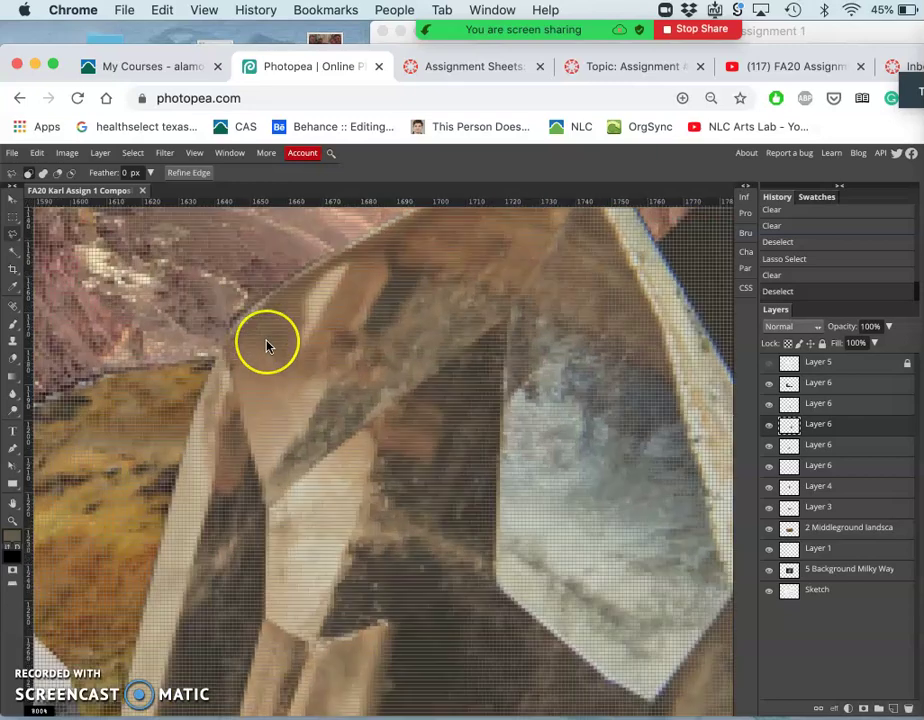
scroll(267, 341, up, 1)
scroll(267, 341, left, 1)
scroll(267, 341, up, 2)
scroll(267, 341, left, 2)
click(295, 357)
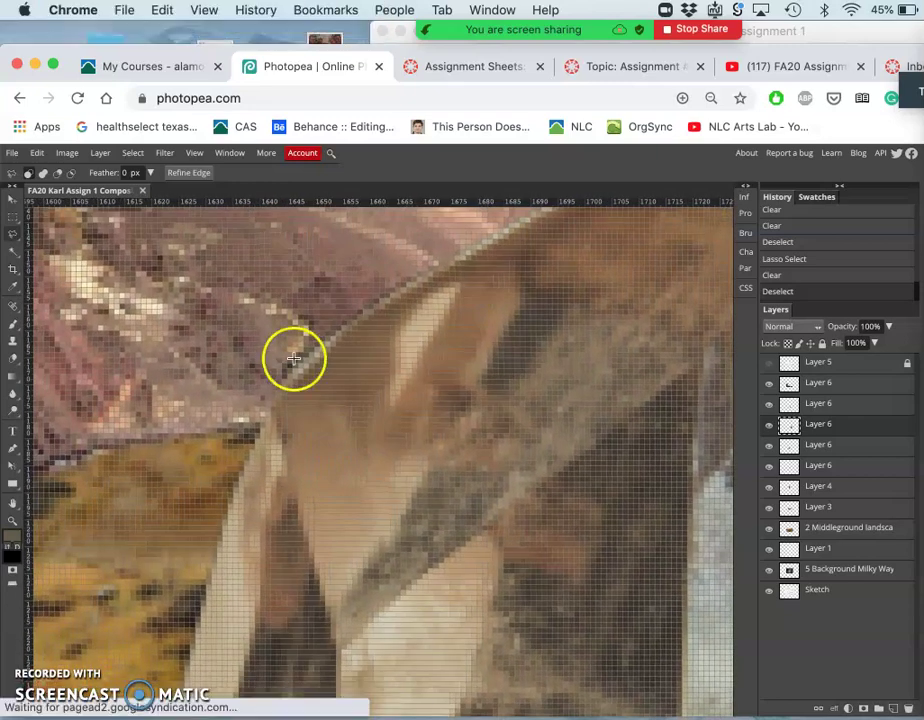
click(12, 237)
click(12, 236)
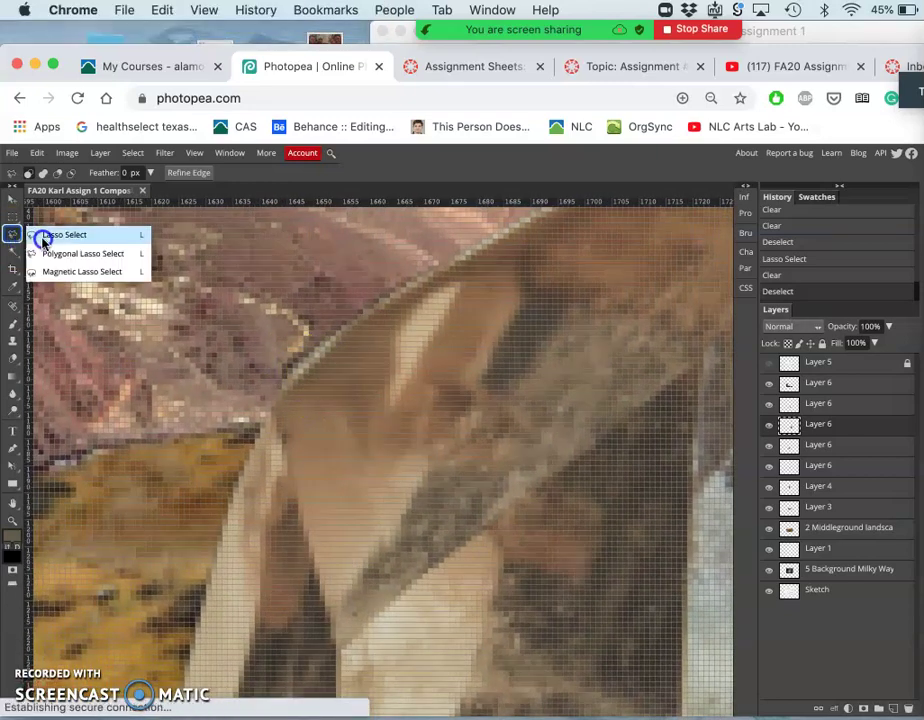
click(93, 239)
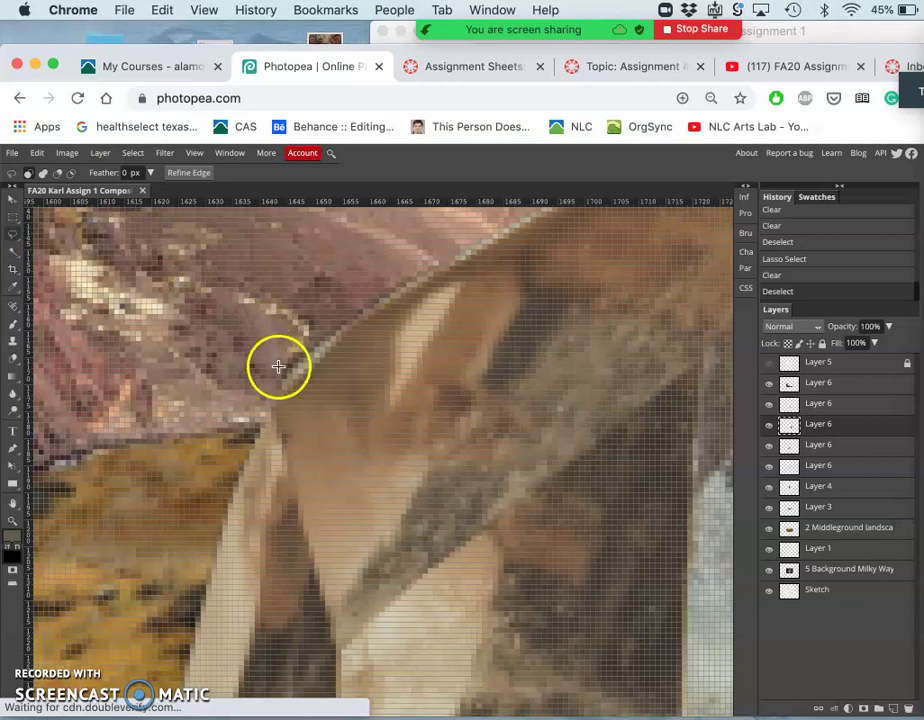
mouse_move(285, 383)
mouse_down()
mouse_move(307, 356)
mouse_move(260, 392)
mouse_move(276, 382)
mouse_up()
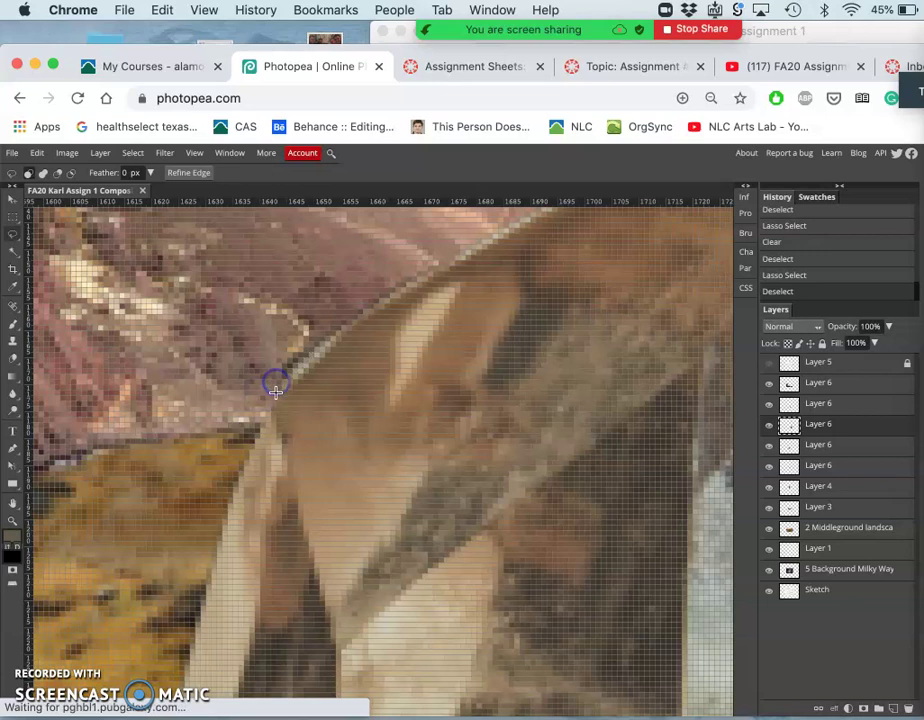
click(288, 378)
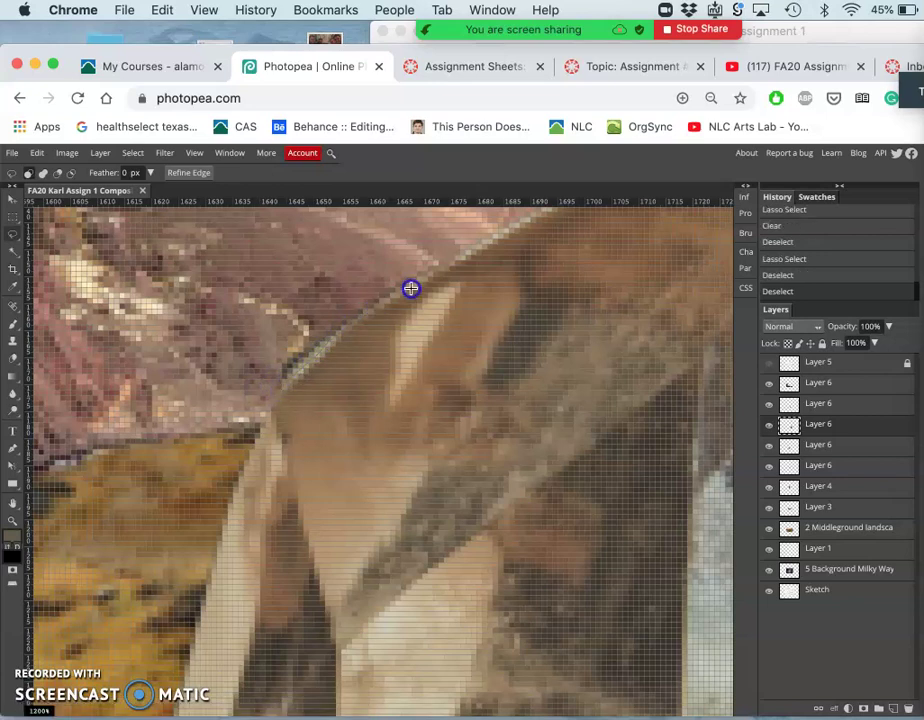
click(208, 367)
key(BackSpace)
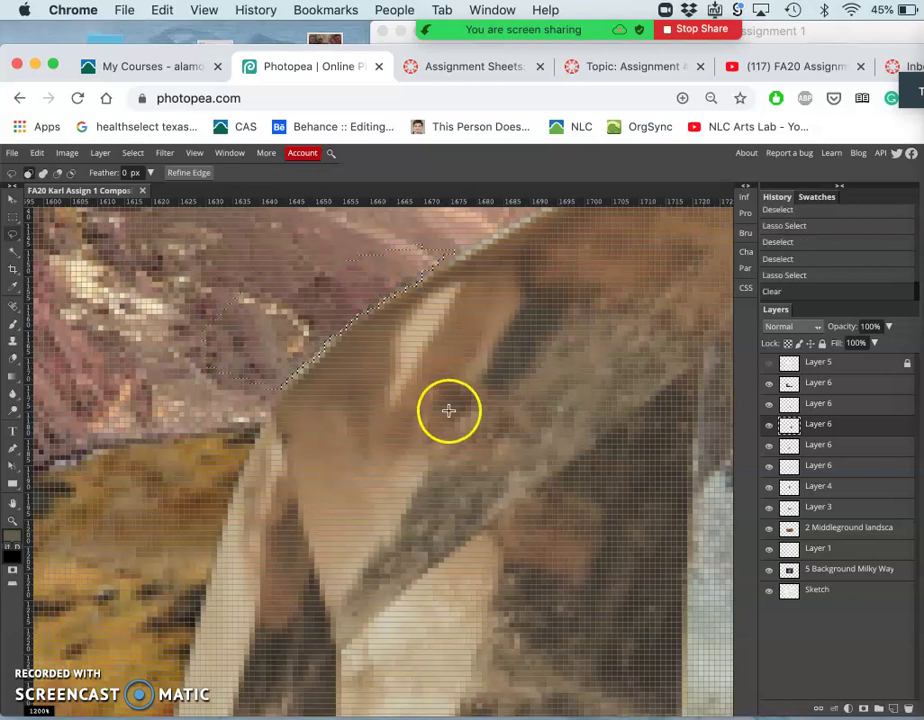
Lasso the dark surround from the large crystal's tip down its sloping upper-right edge, clear it, and deselect.
scroll(448, 410, right, 3)
scroll(448, 410, up, 2)
scroll(448, 410, right, 4)
scroll(448, 410, up, 3)
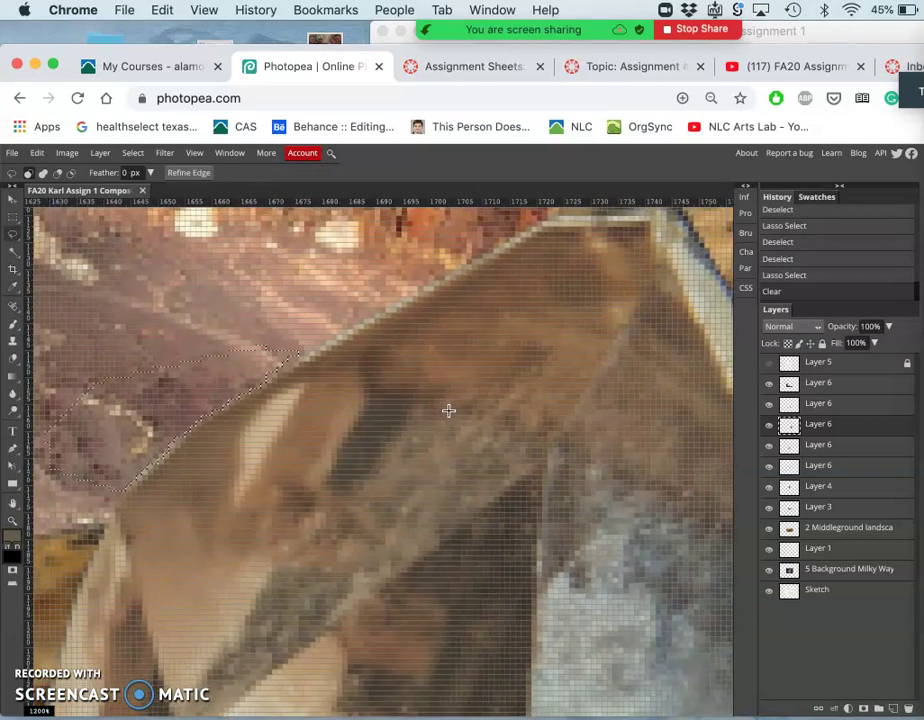
scroll(448, 410, right, 6)
scroll(448, 410, up, 4)
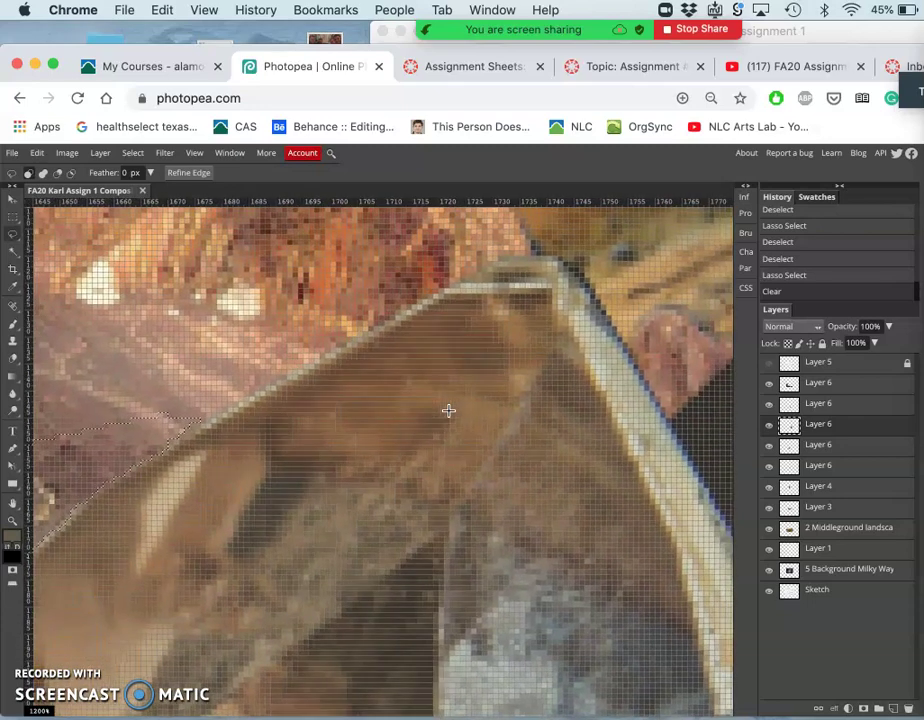
key(super+minus)
key(super+minus)
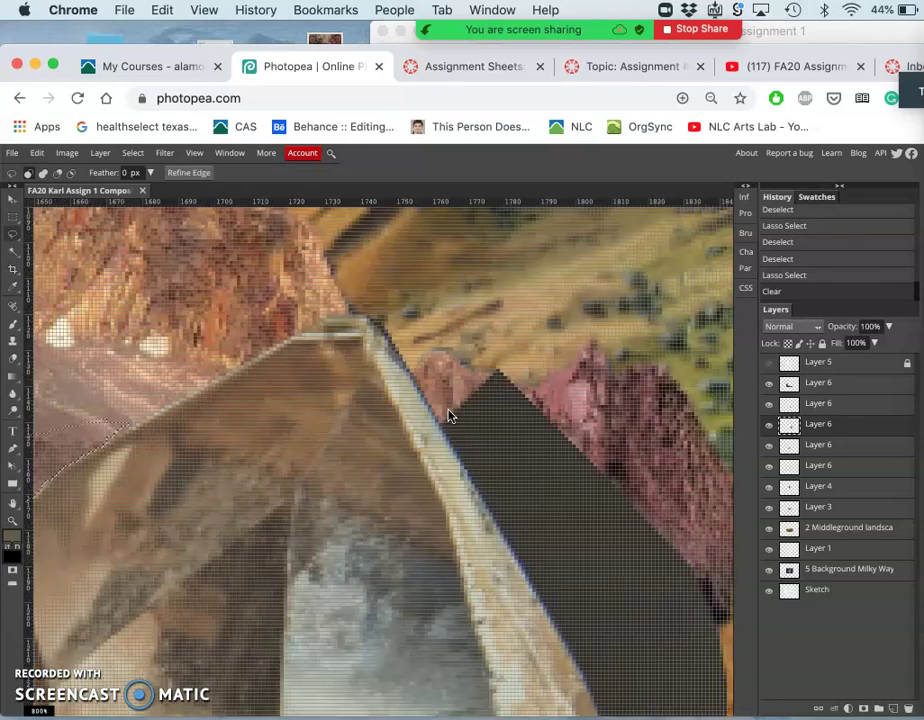
drag(348, 328, 352, 329)
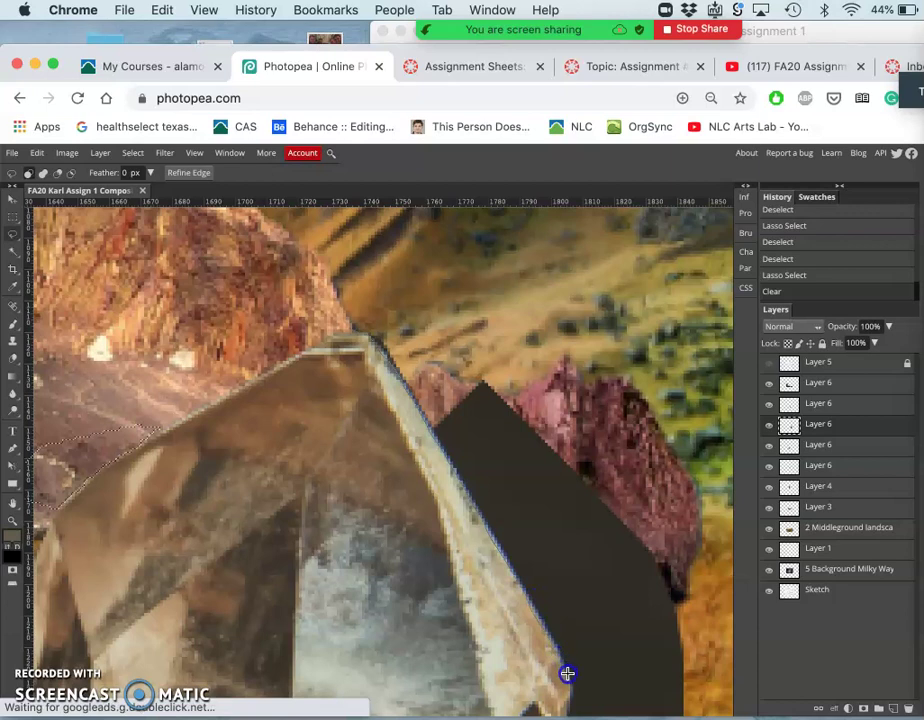
click(633, 652)
click(553, 340)
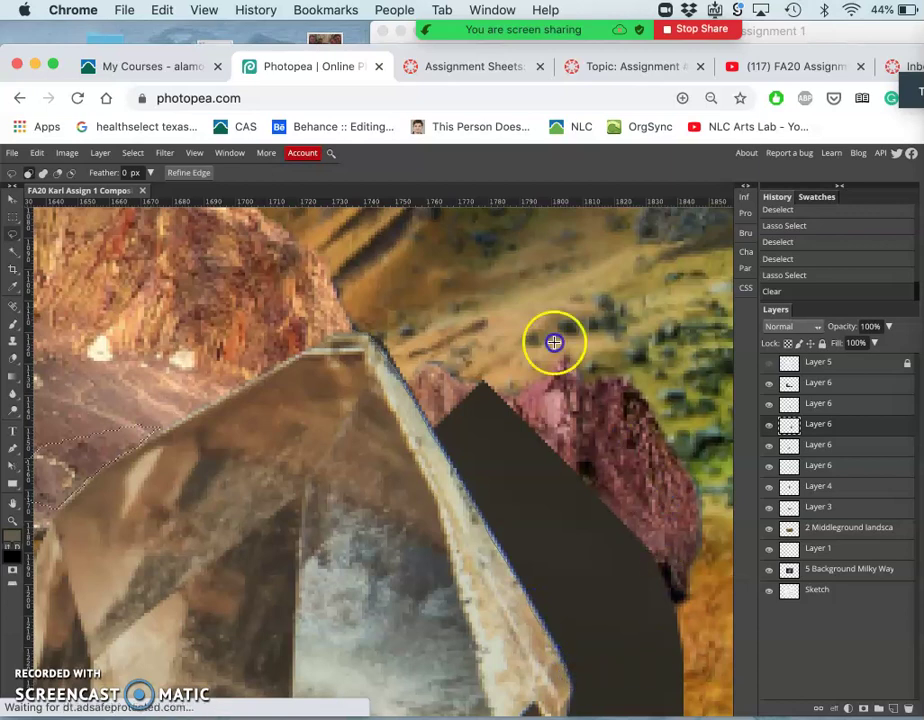
click(356, 316)
click(356, 316)
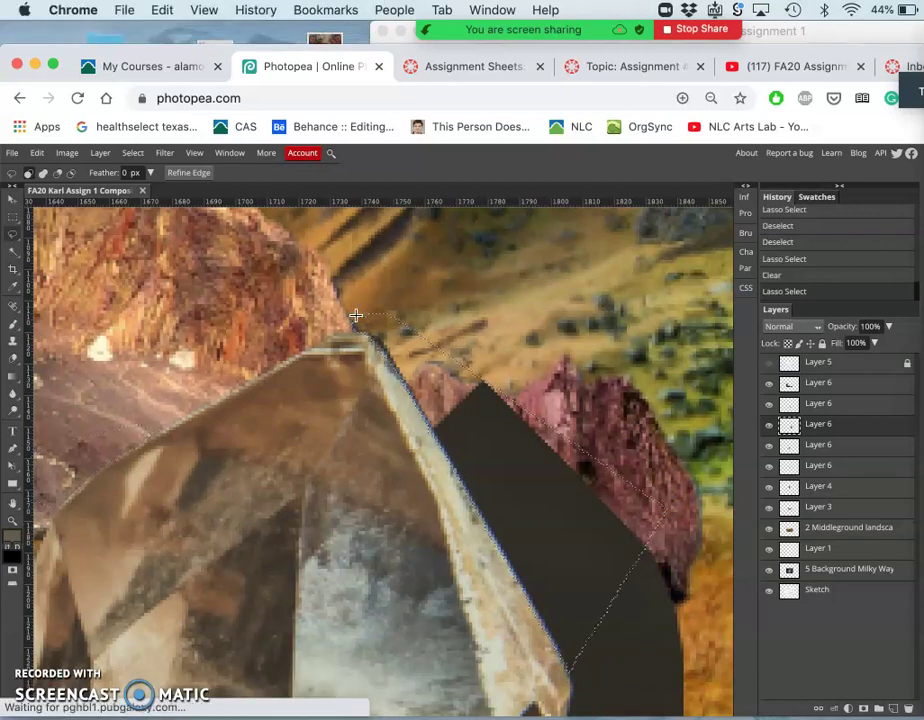
key(Delete)
click(386, 313)
click(433, 323)
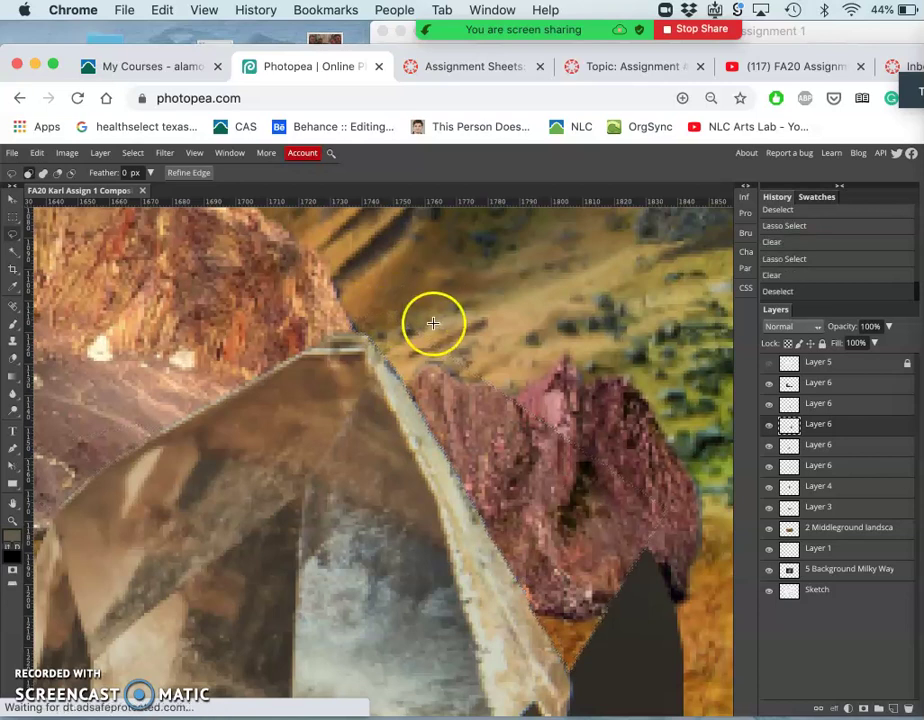
Lasso the remaining dark surround along the large crystal's lower-right edge down to the foreground rocks and clear it.
scroll(434, 324, down, 5)
scroll(434, 324, right, 4)
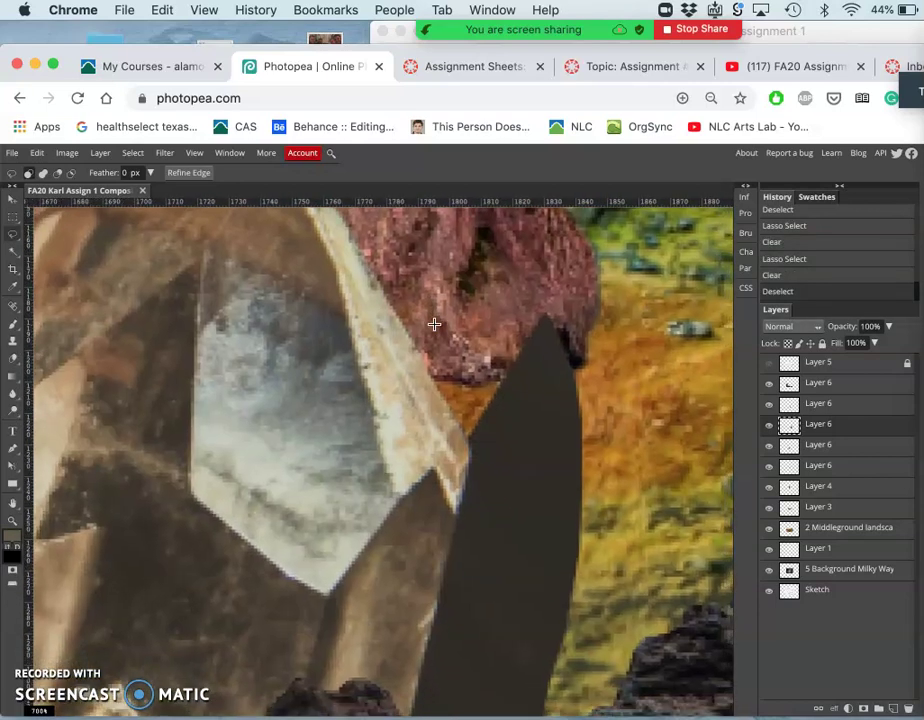
scroll(434, 324, down, 3)
scroll(434, 324, right, 1)
click(450, 373)
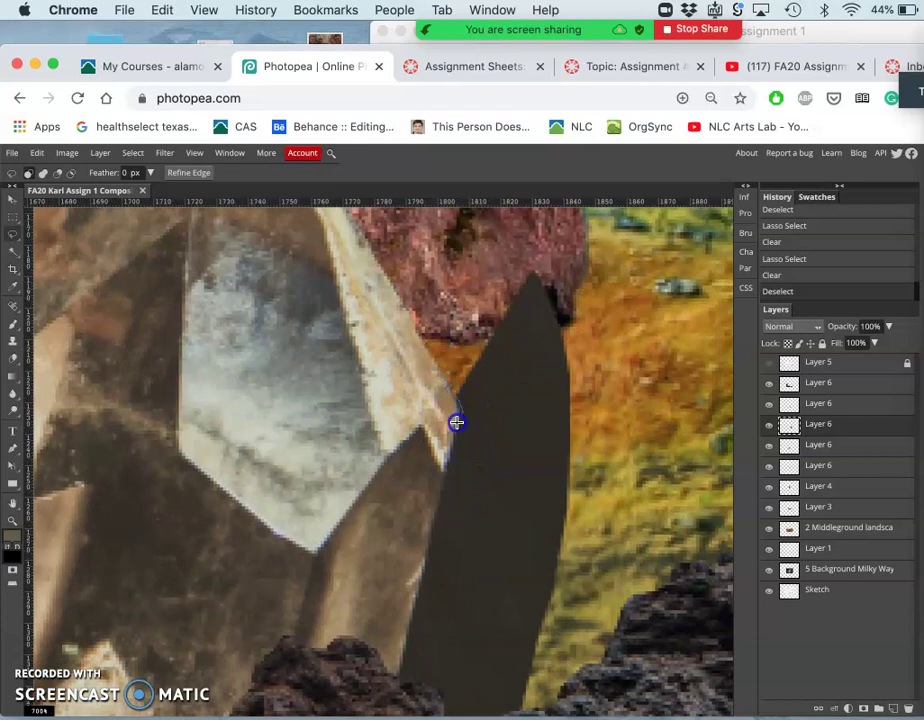
drag(453, 434, 448, 446)
click(464, 374)
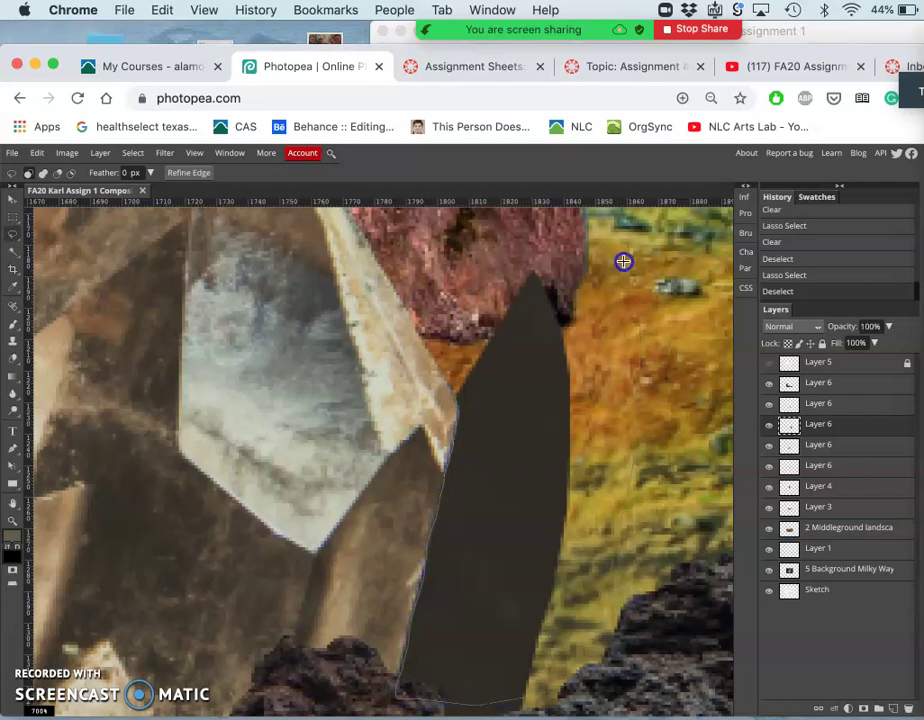
click(471, 290)
key(BackSpace)
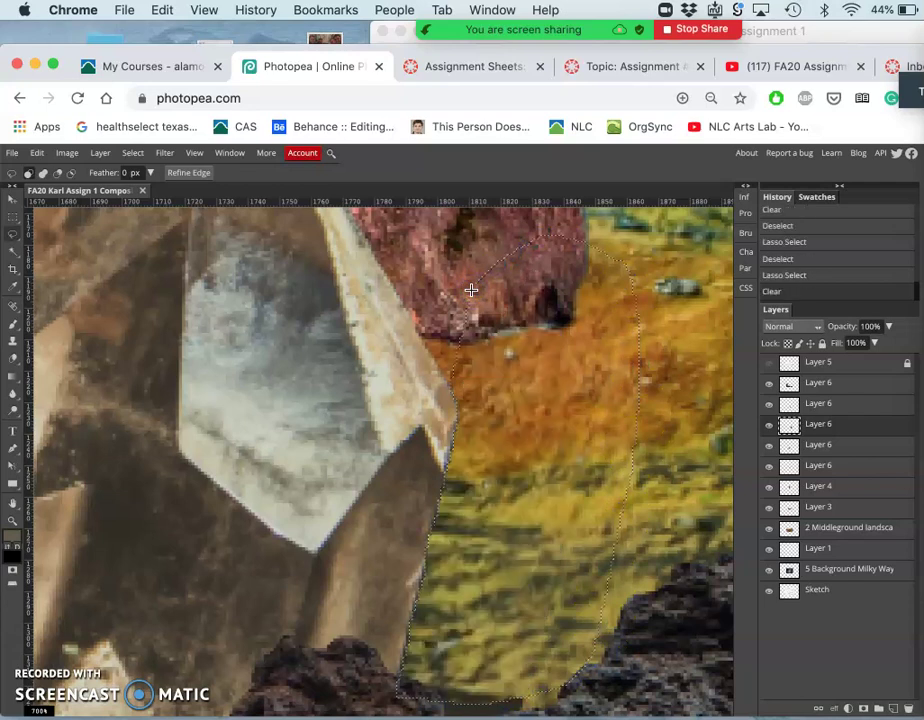
Deselect the cleared area, lasso the thin fringe from the large crystal's right corner down its lower edge, and clear it.
mouse_move(471, 290)
mouse_down()
mouse_move(487, 291)
mouse_move(576, 366)
mouse_up()
click(641, 419)
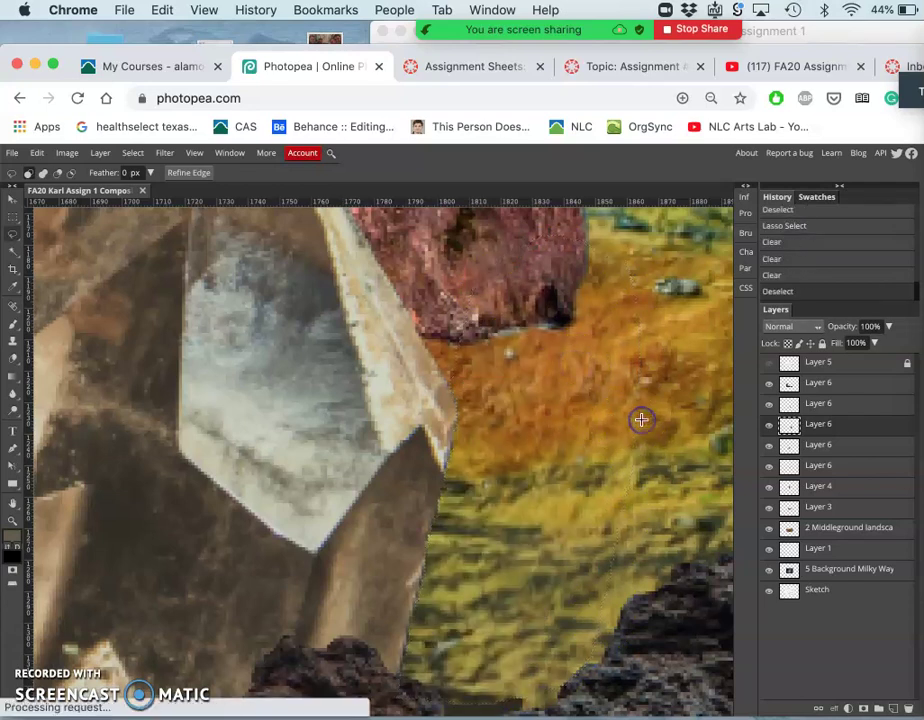
click(485, 480)
drag(580, 507, 580, 507)
key(Delete)
key(Delete)
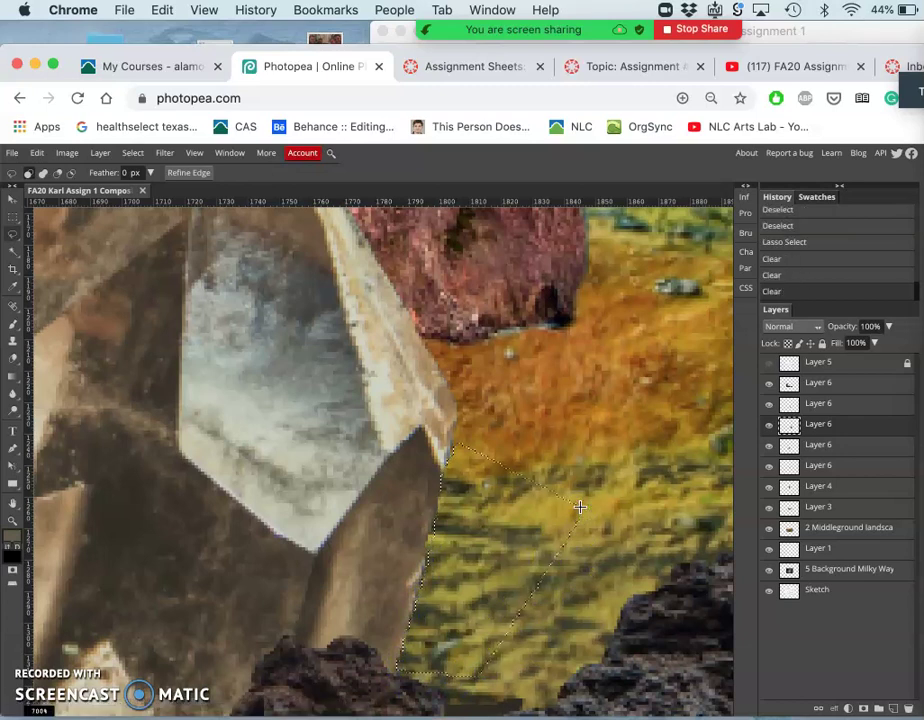
Lasso the leftover dark patch in the gap between the foreground rocks beside the large crystal, clear it, and deselect.
scroll(580, 510, down, 5)
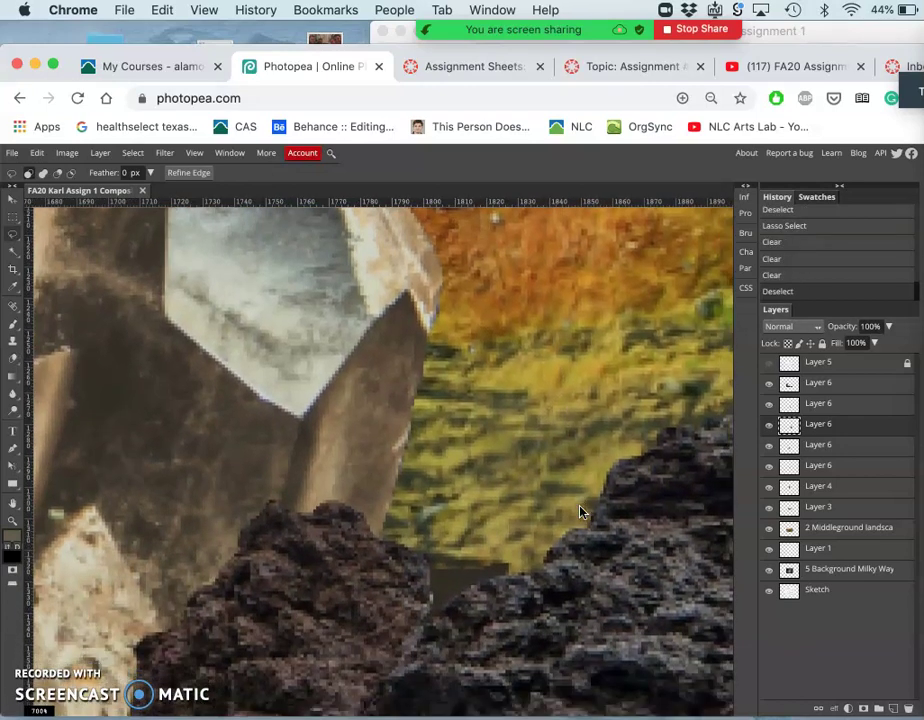
click(486, 493)
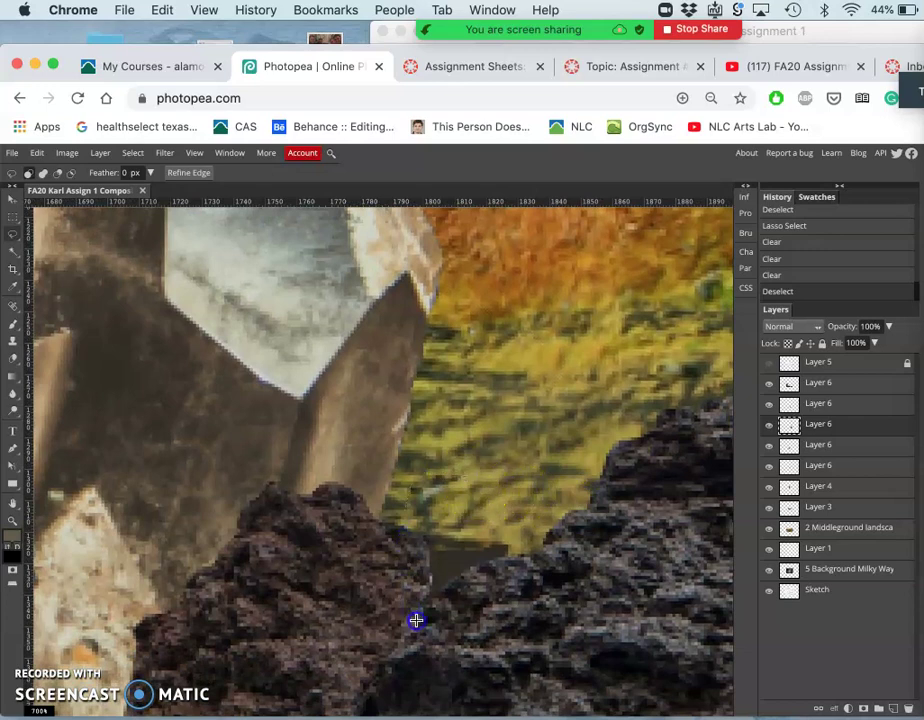
drag(488, 456, 488, 456)
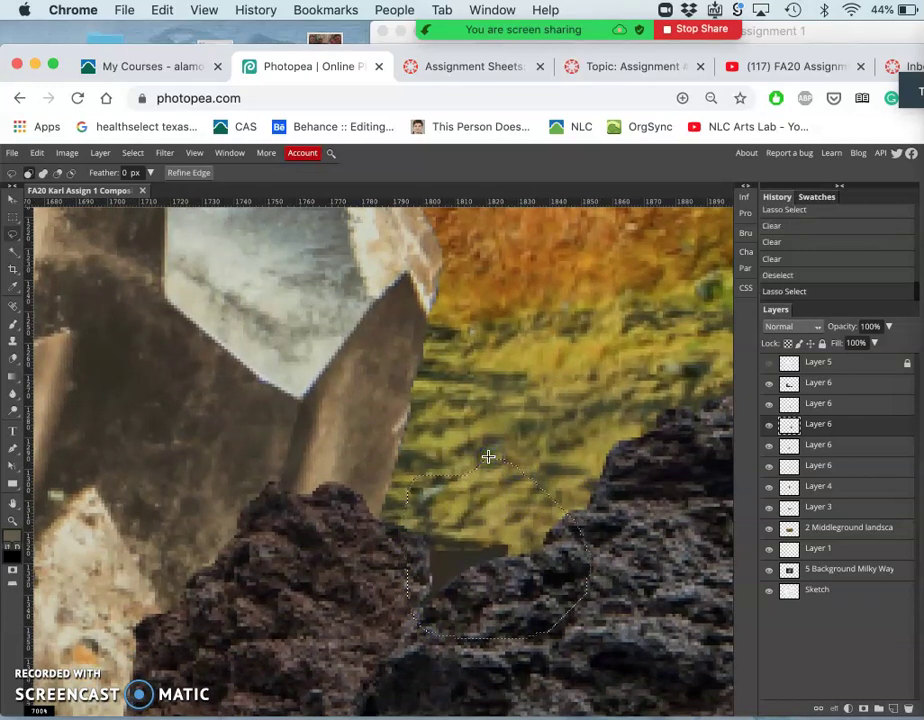
key(Delete)
scroll(488, 461, down, 3)
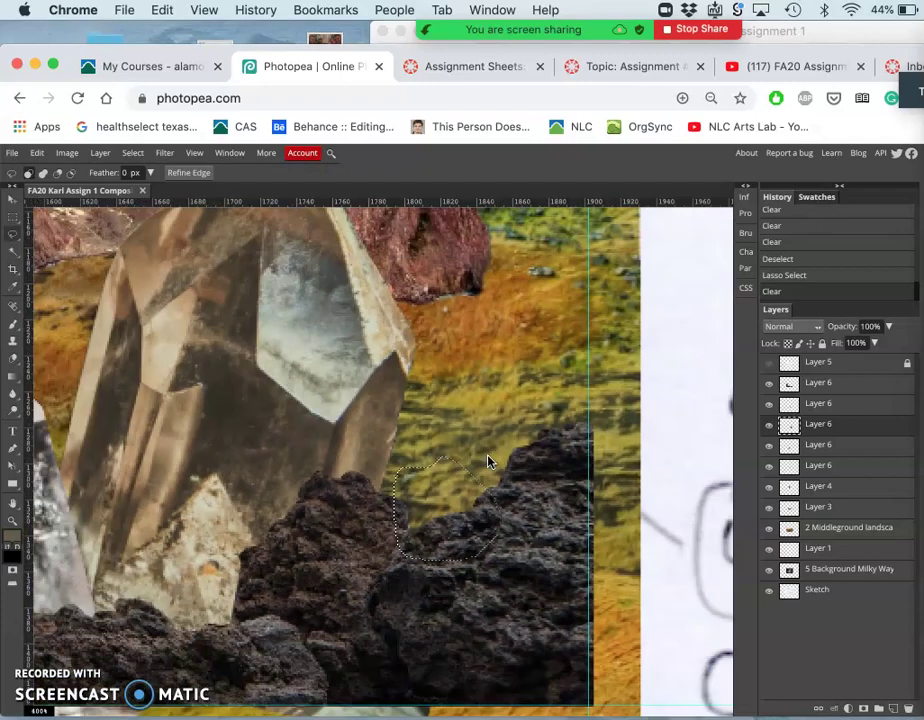
scroll(488, 461, down, 5)
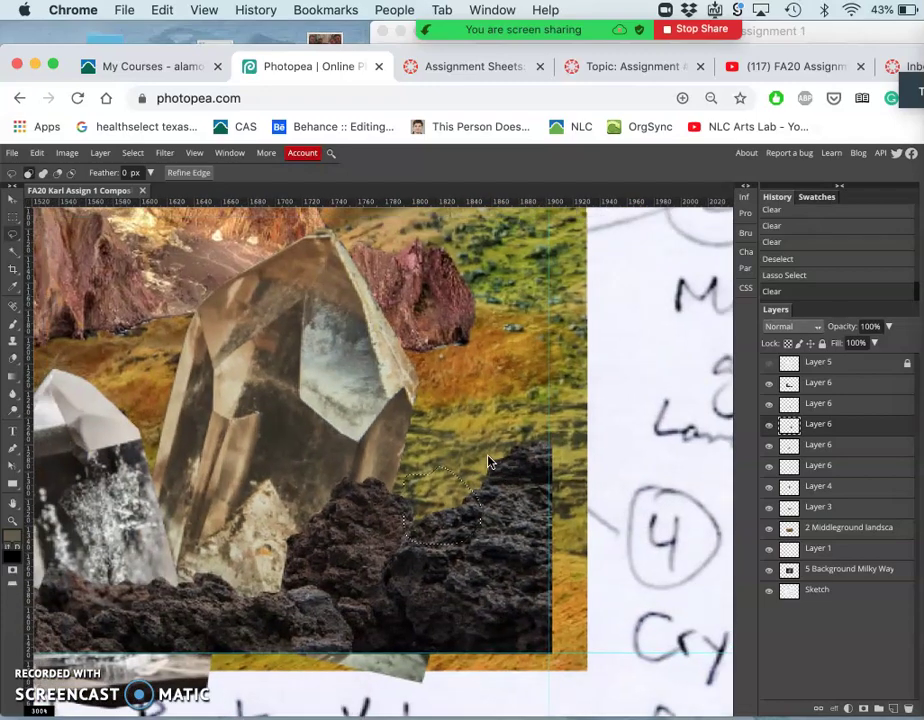
scroll(488, 461, left, 3)
scroll(488, 461, up, 1)
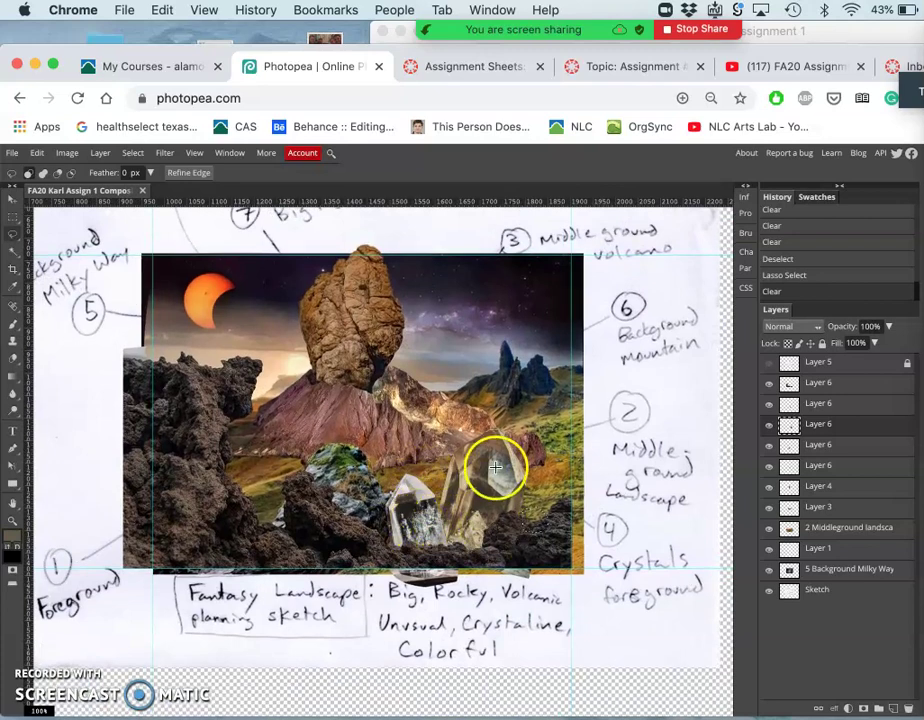
click(12, 200)
key(super+d)
click(495, 483)
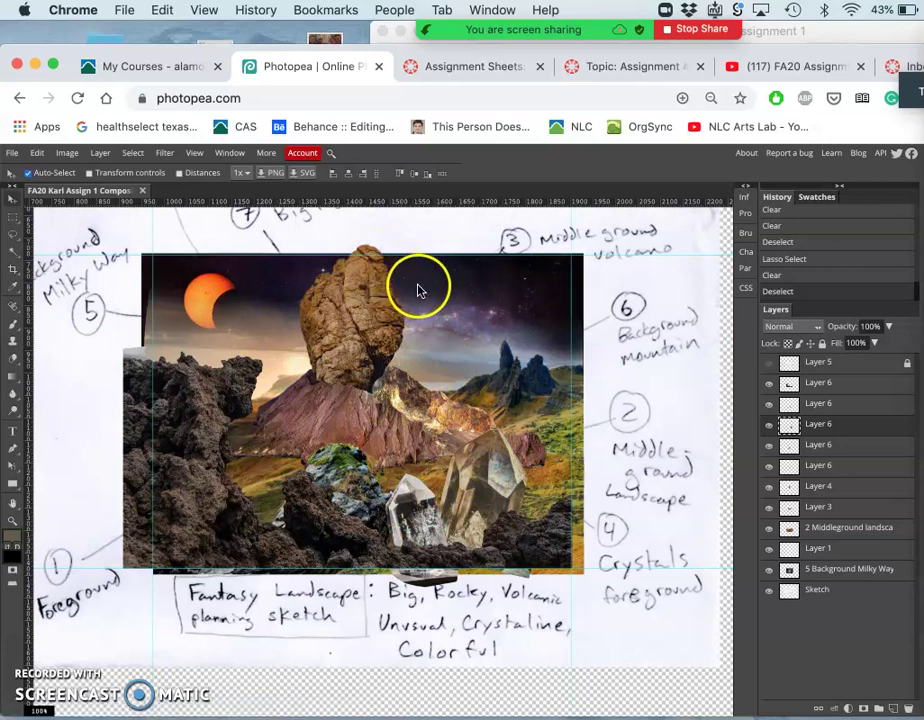
Stretch the 5 Background Milky Way layer upward above the balanced rock to about 109.9% height.
click(507, 291)
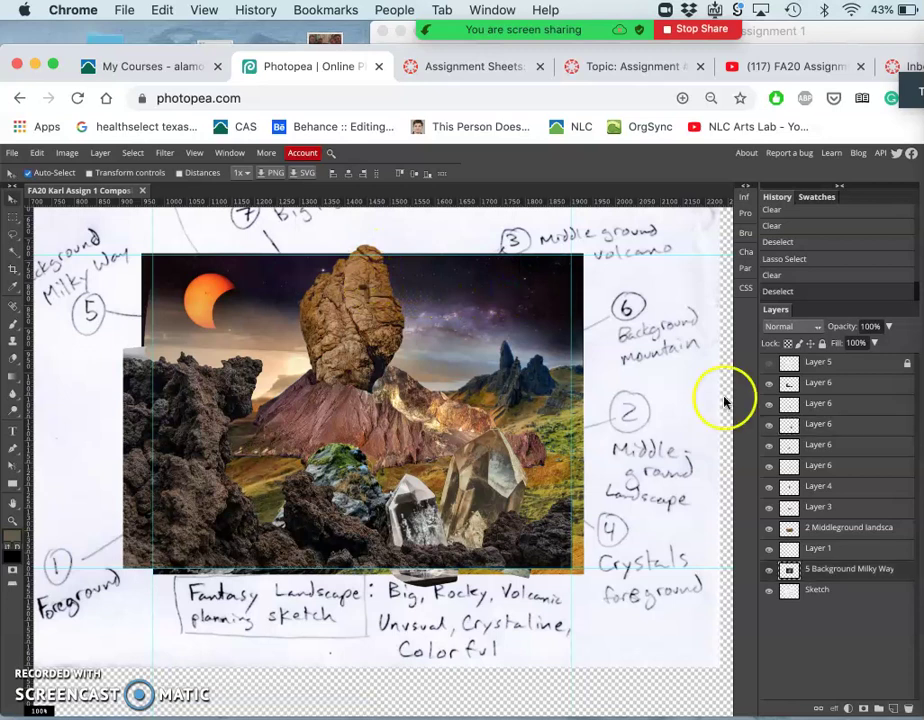
click(769, 569)
click(769, 569)
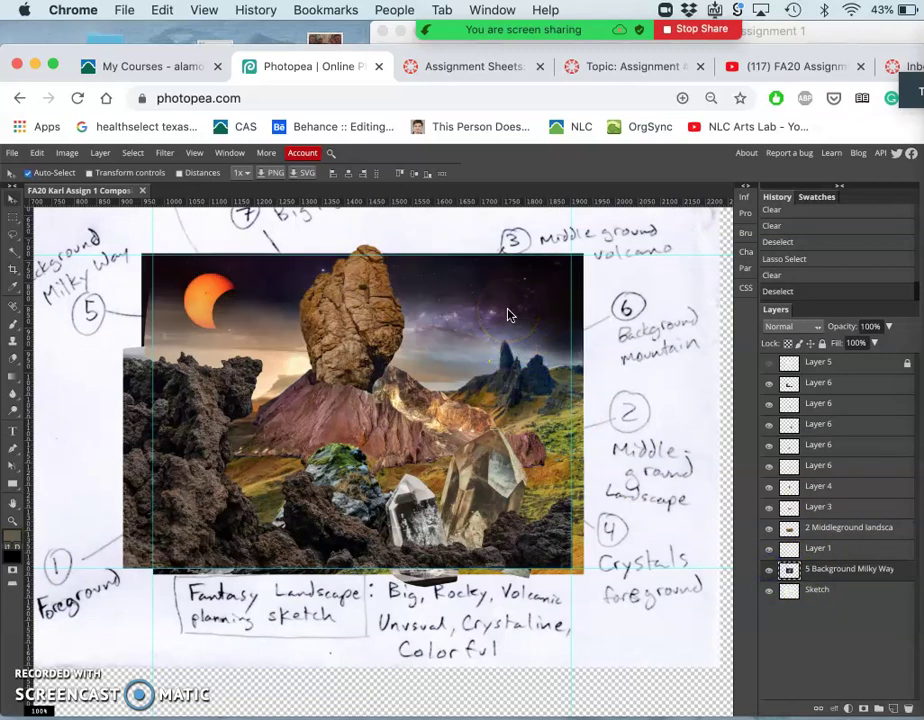
key(super+alt+t)
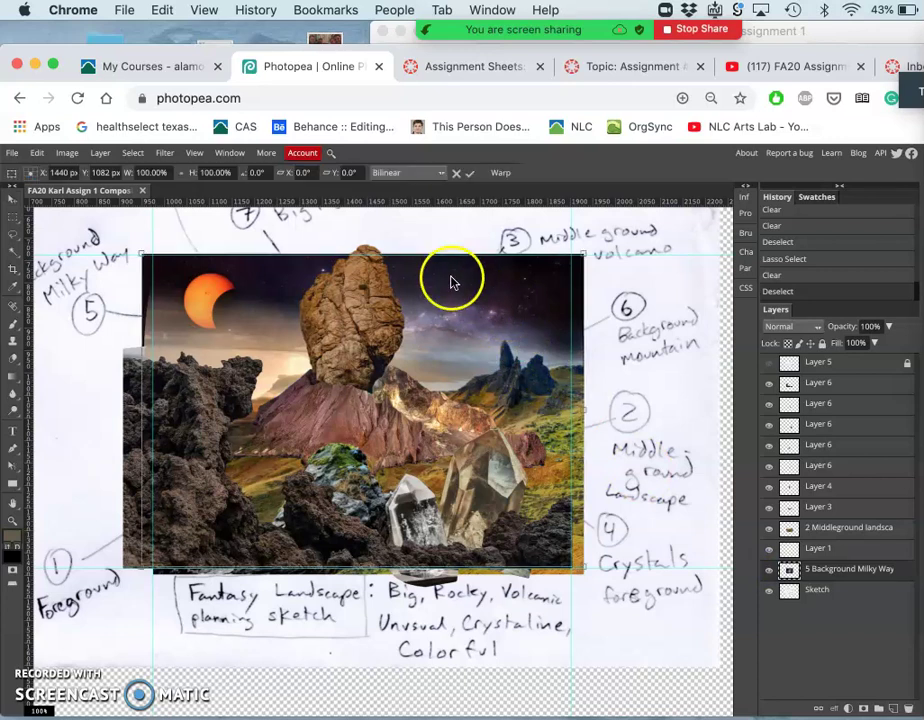
drag(361, 256, 356, 223)
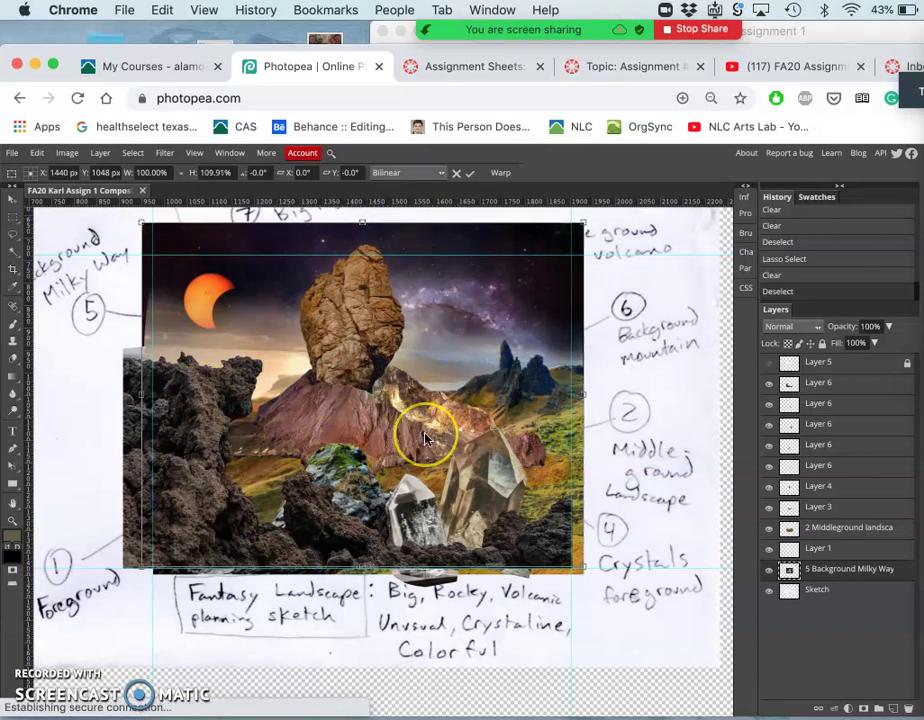
key(Return)
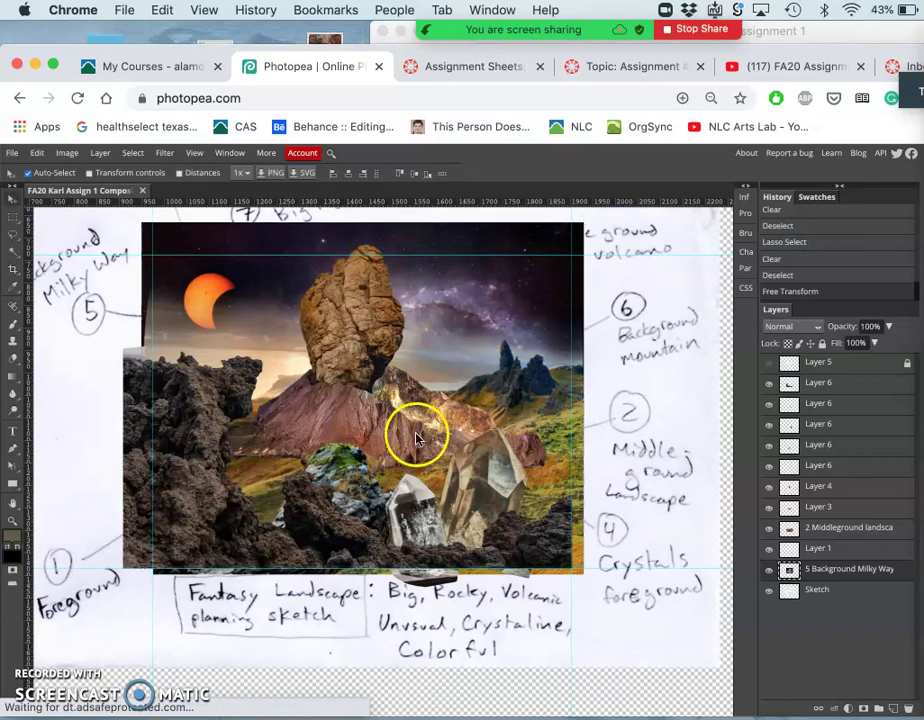
Move the upper horizontal guide up to just inside the stretched sky's top edge.
click(214, 251)
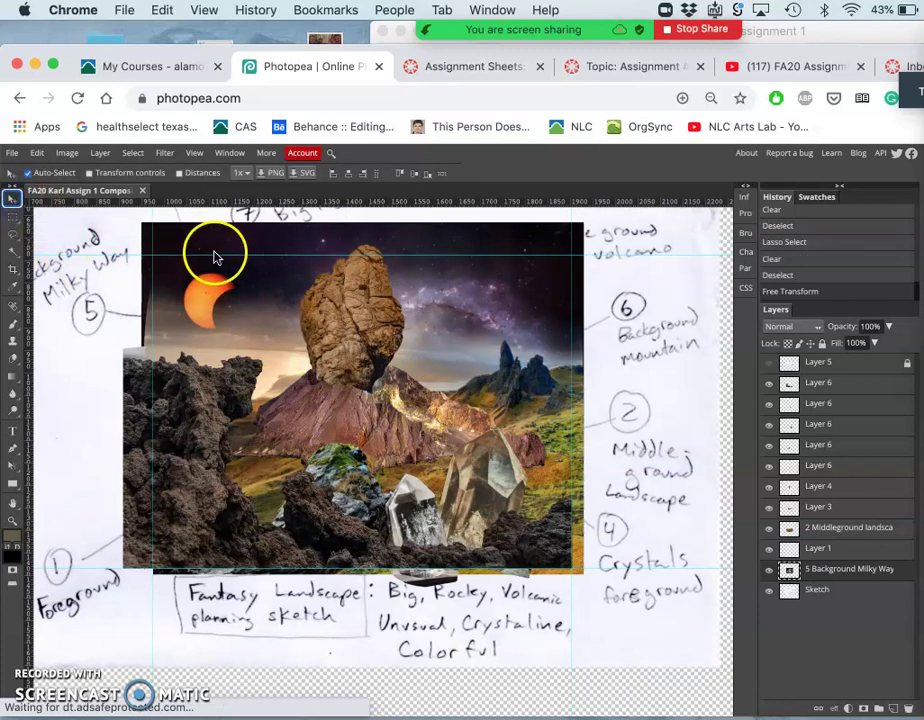
drag(215, 242, 216, 223)
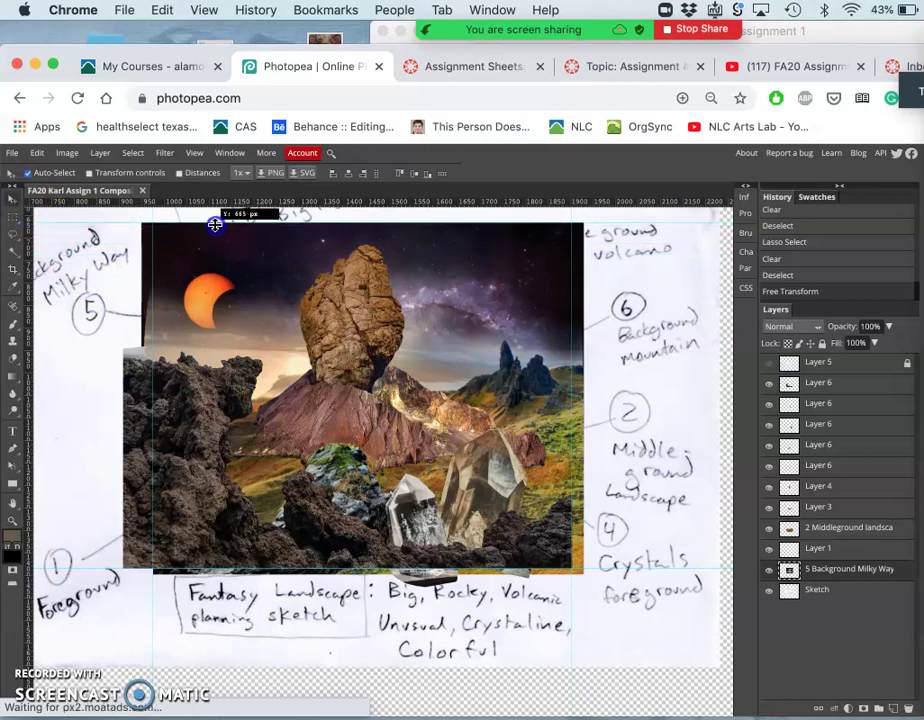
drag(215, 225, 215, 227)
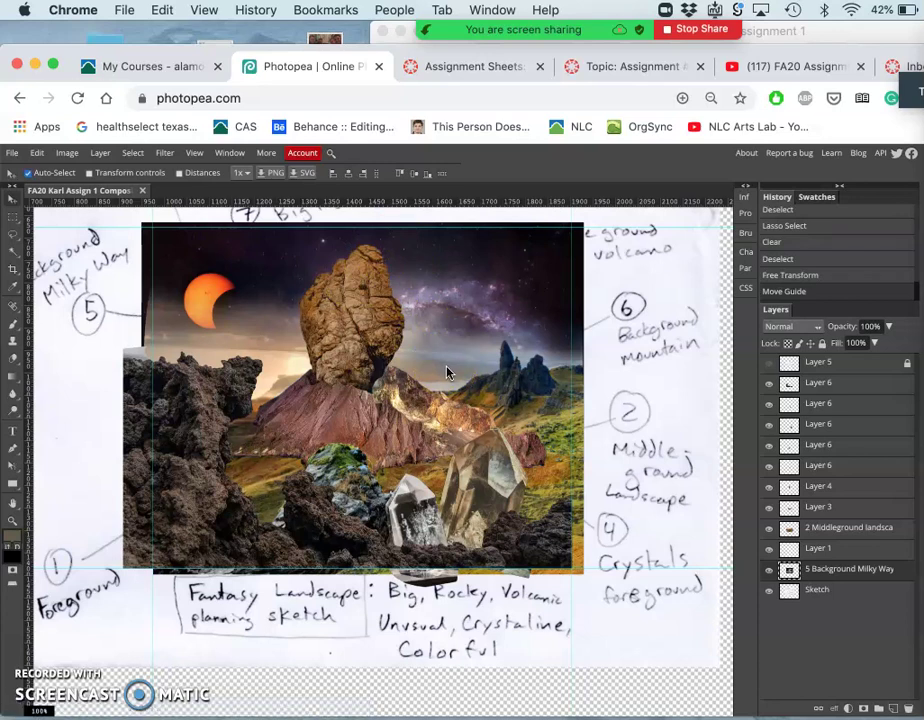
Try to widen the 5 Background Milky Way layer toward the left to 104.28% width.
click(348, 318)
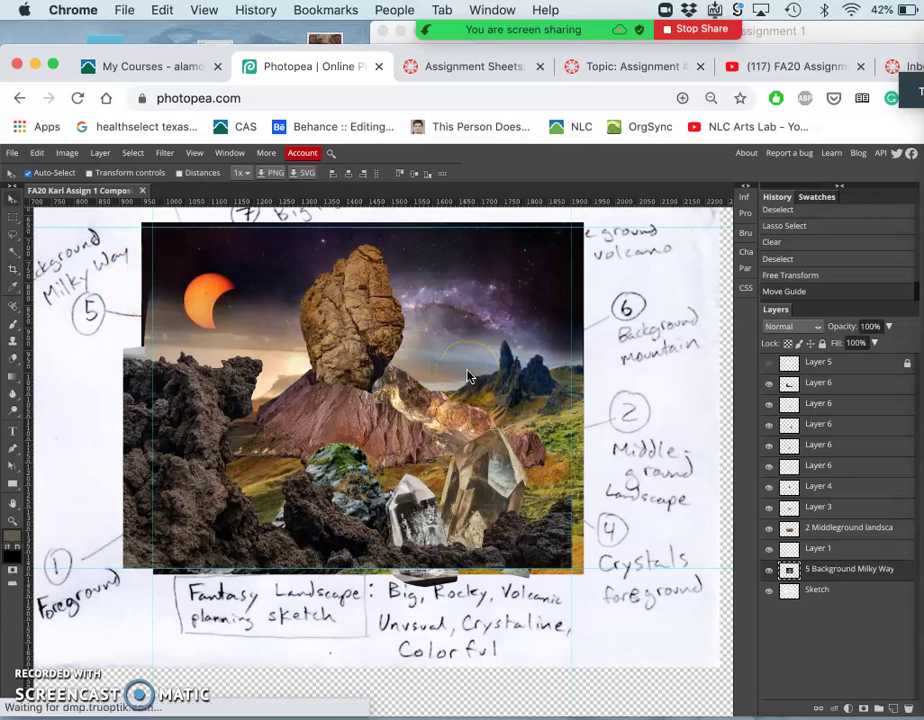
key(ctrl+t)
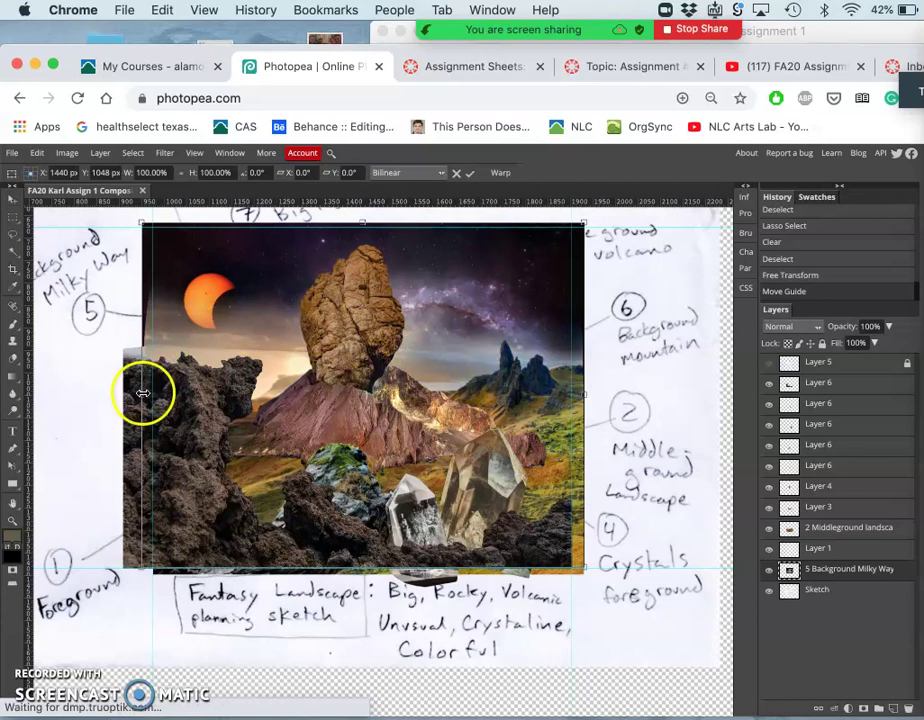
drag(125, 393, 123, 393)
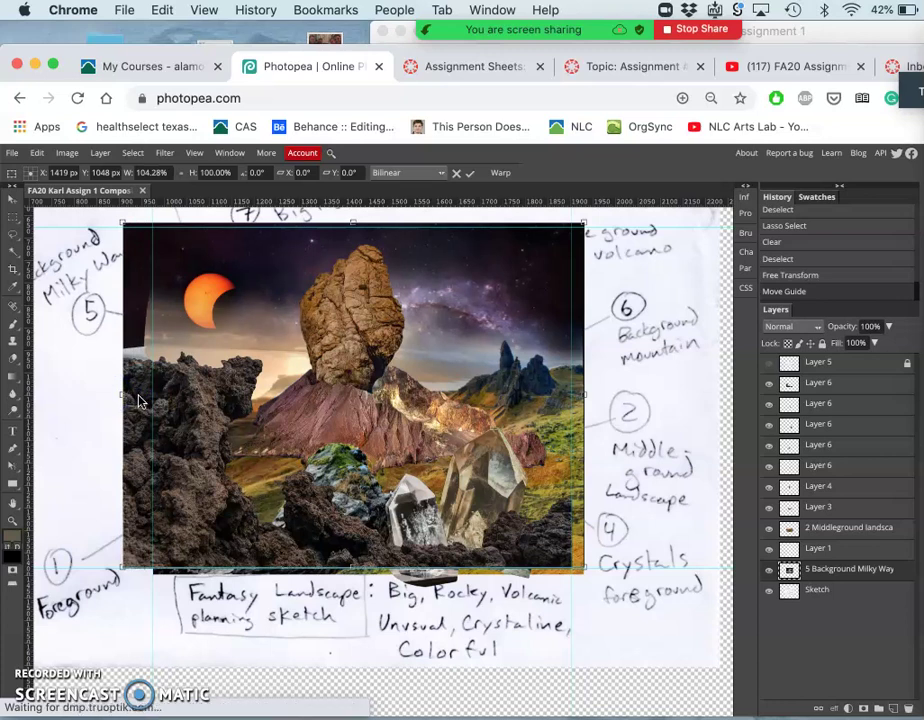
key(Return)
click(138, 374)
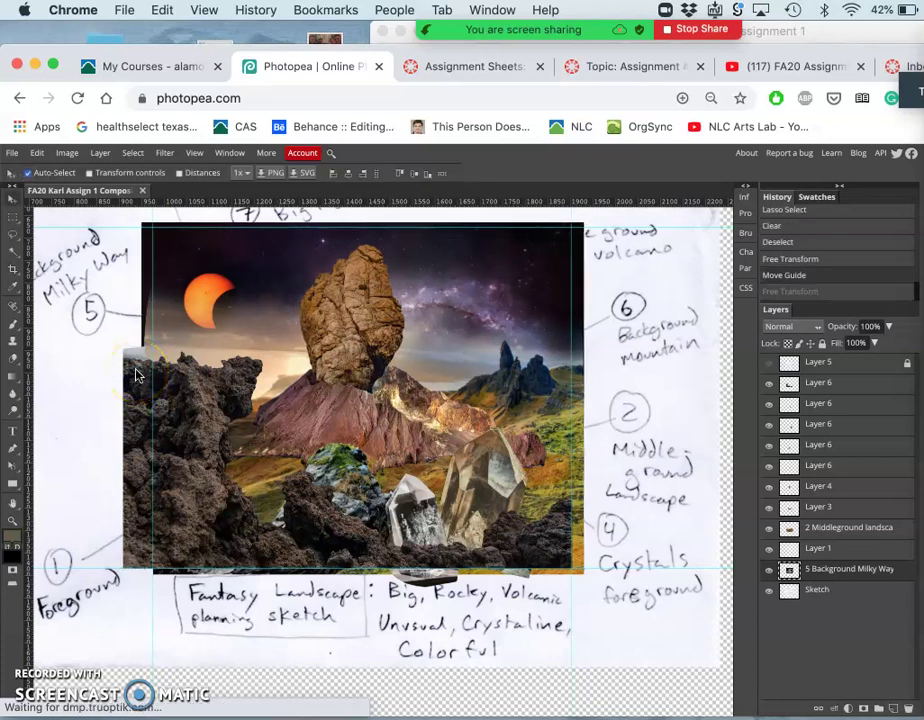
Select the 2 Middleground landscape layer and toggle its visibility to examine which parts of the scene it covers.
click(155, 330)
click(180, 329)
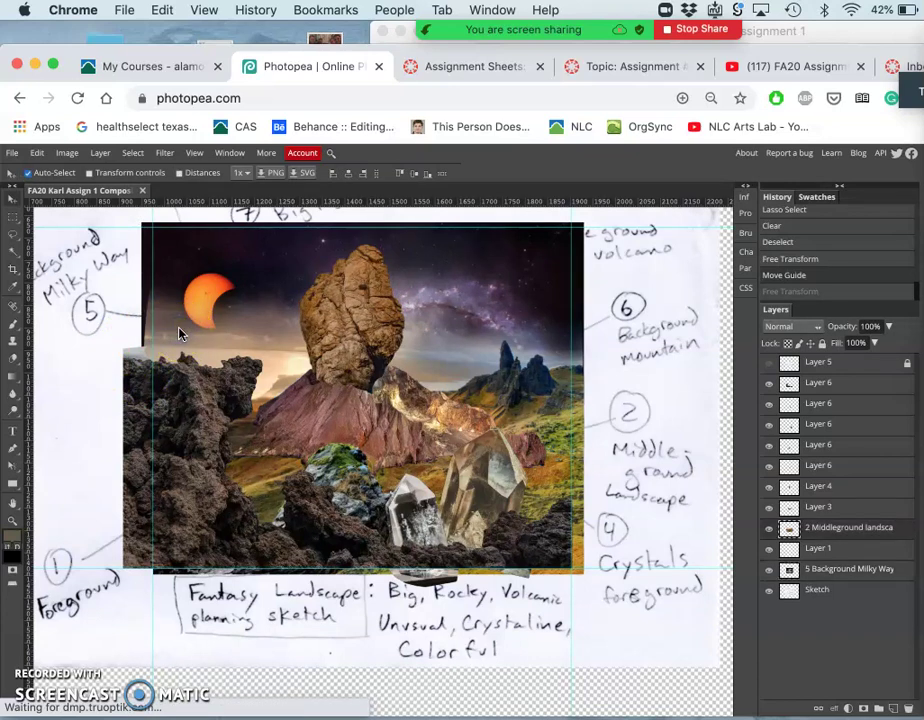
click(639, 553)
click(755, 530)
click(767, 532)
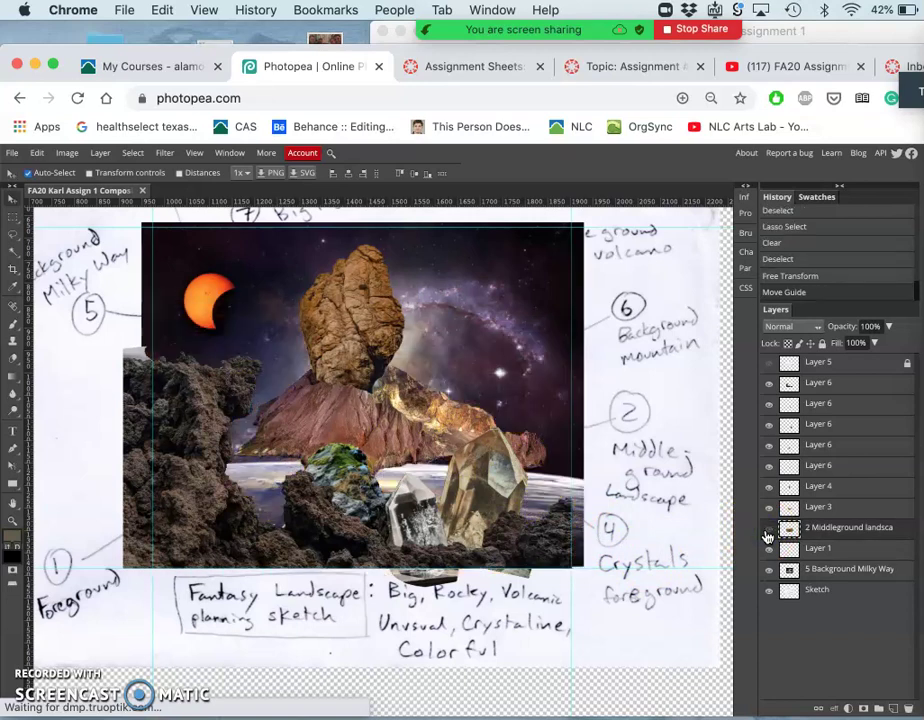
click(767, 533)
click(767, 533)
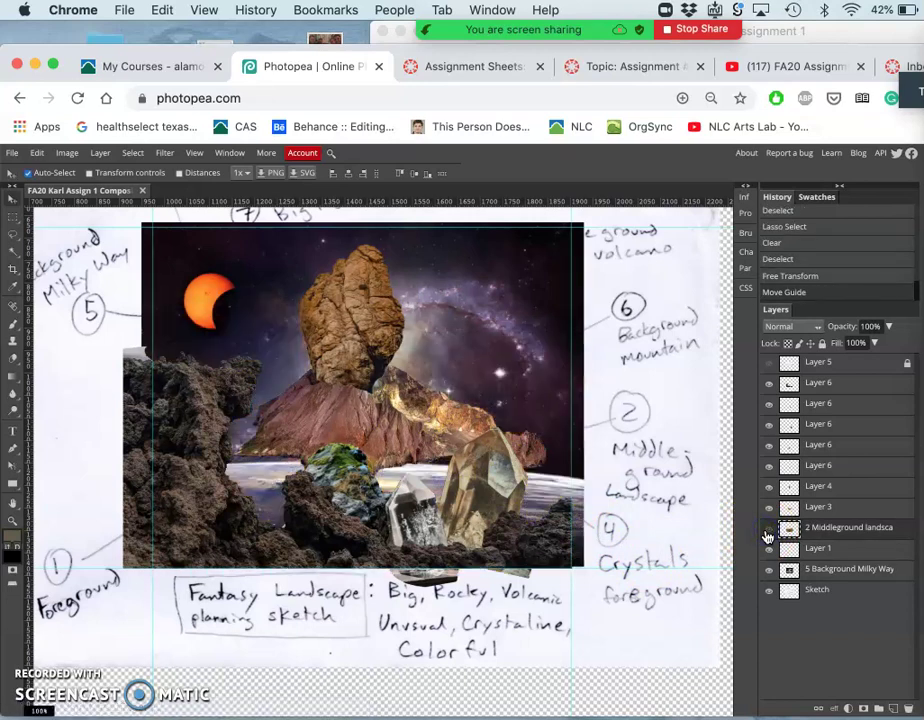
click(767, 533)
Distort the 2 Middleground landscape layer, pulling its upper-left corner outward and its upper-right corner outward and slightly up past the vertical guides.
click(607, 428)
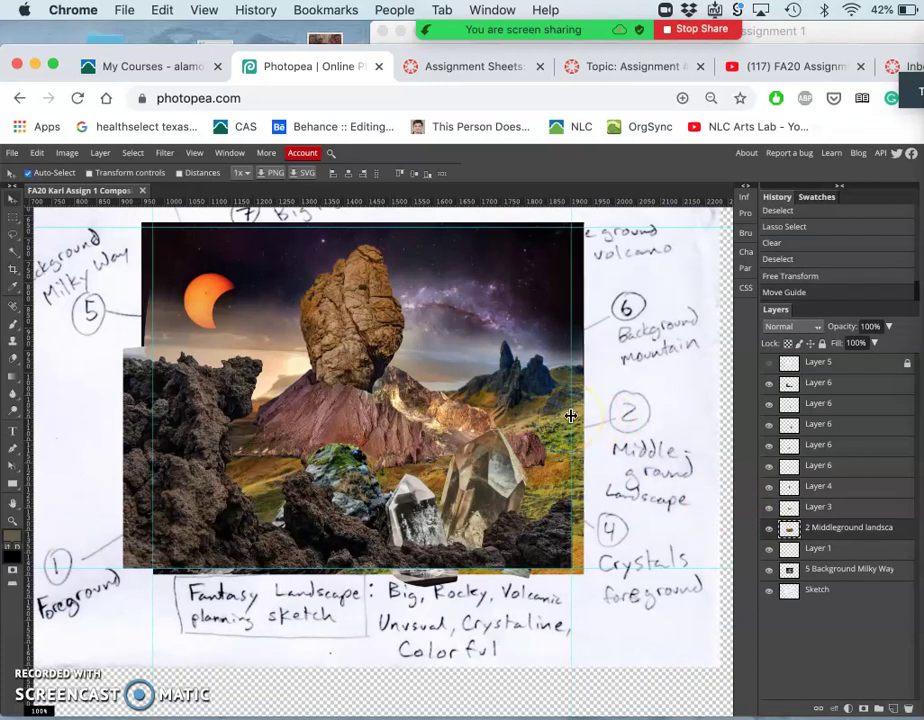
key(super+t)
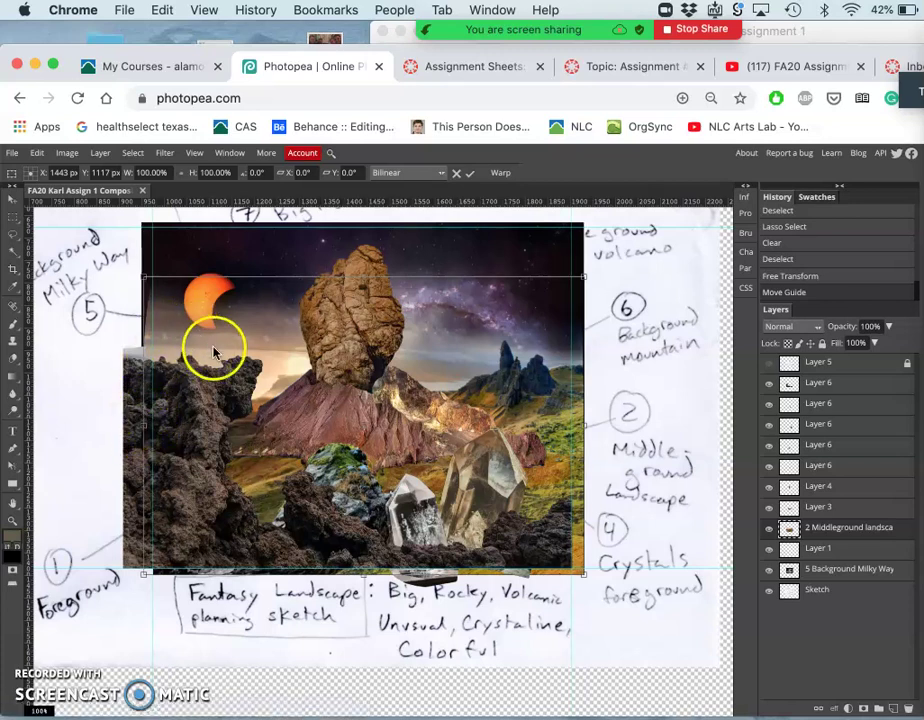
click(249, 348)
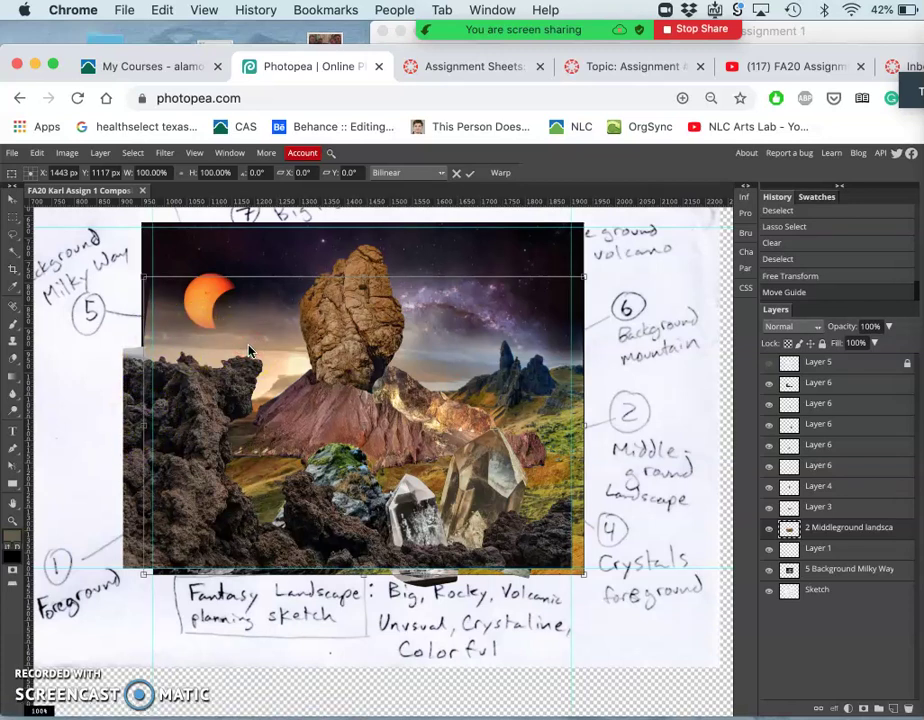
right_click(250, 350)
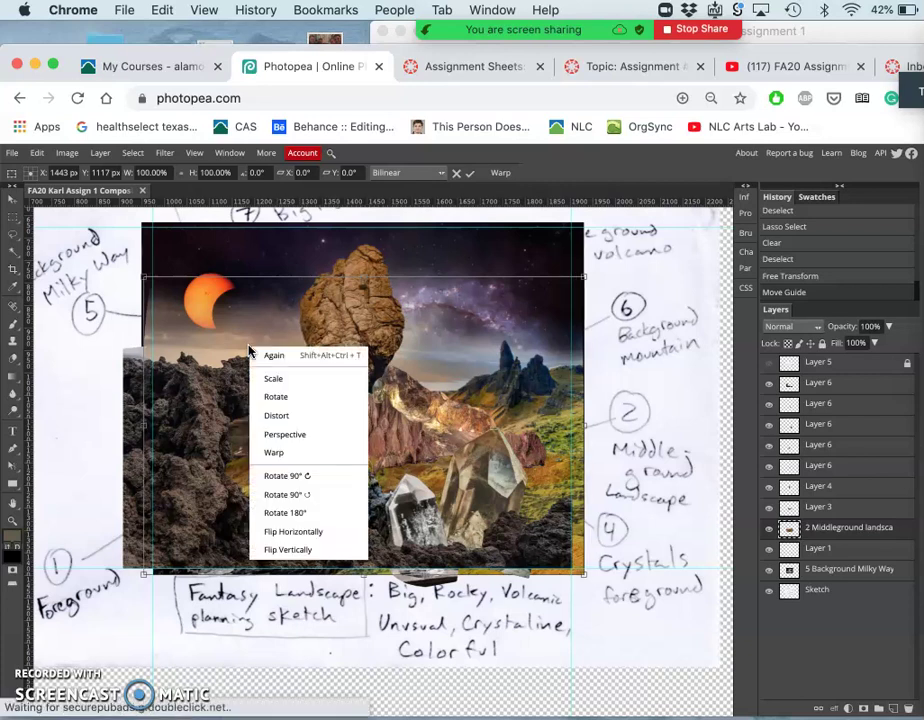
click(275, 417)
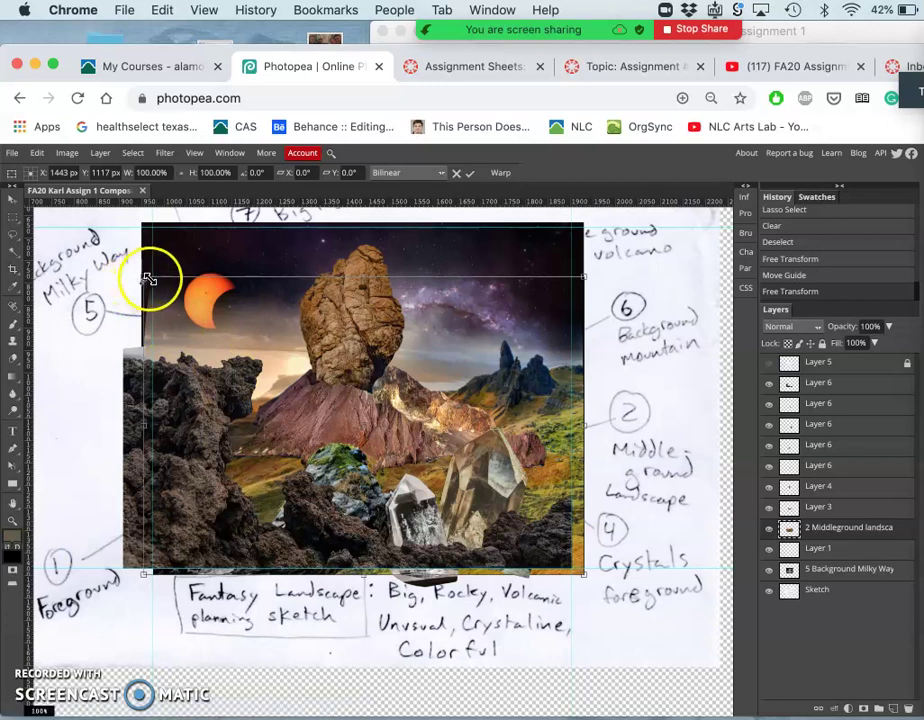
mouse_move(147, 270)
mouse_down()
mouse_move(116, 270)
mouse_move(130, 271)
mouse_up()
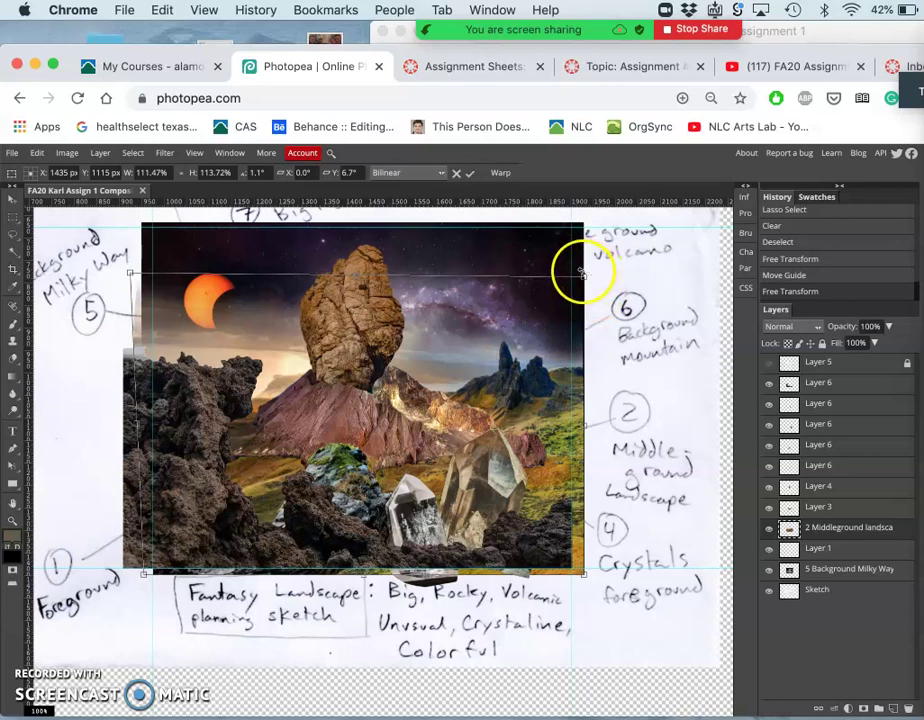
drag(583, 273, 608, 264)
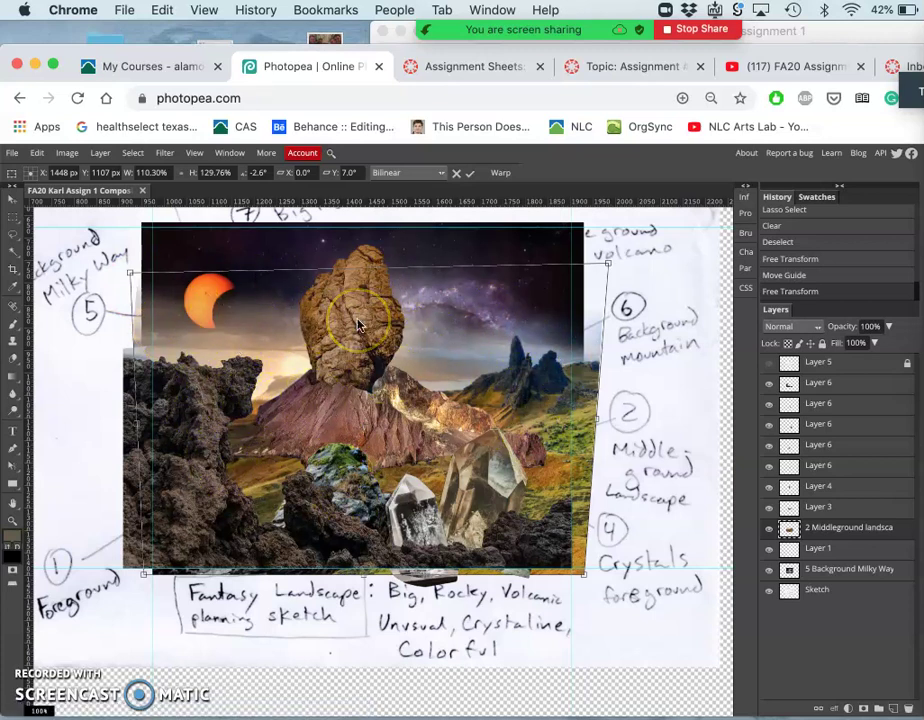
key(Return)
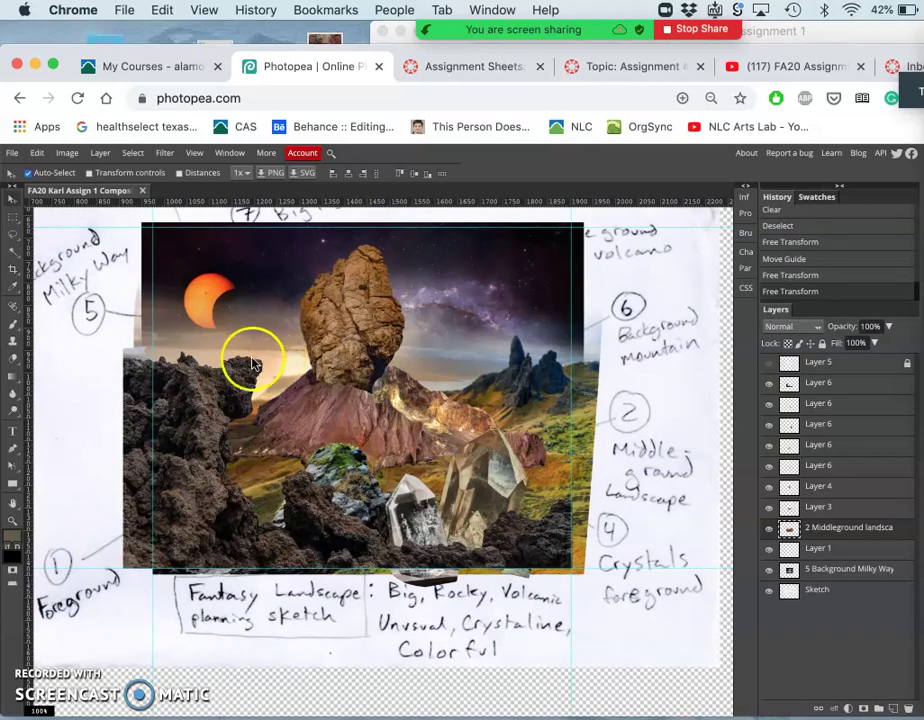
Crop the composition to the rectangle formed by the four guides, excluding the surrounding planning sketch.
click(20, 269)
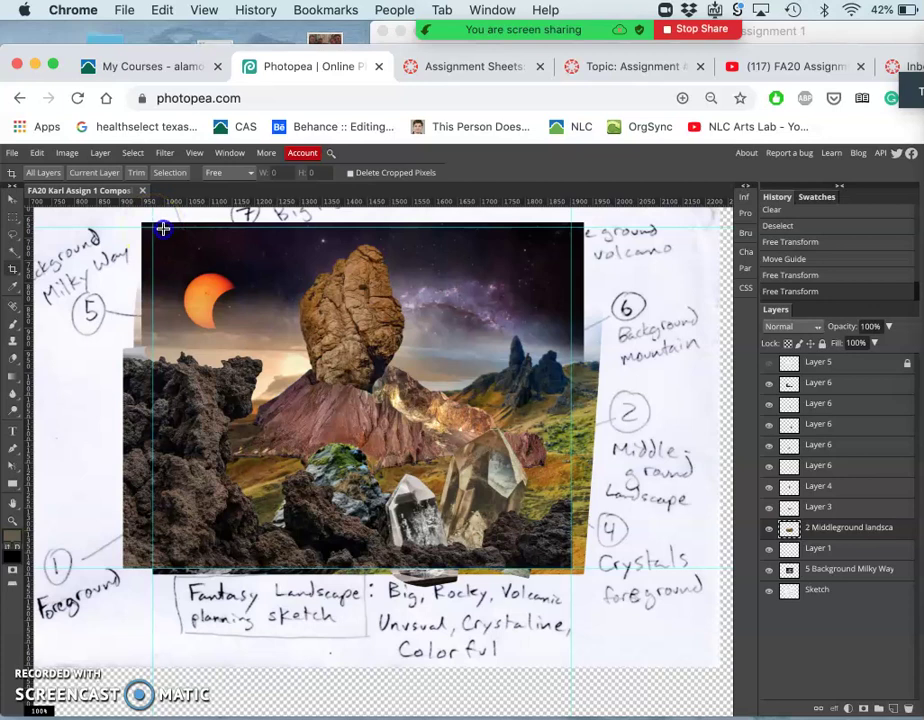
drag(163, 229, 569, 566)
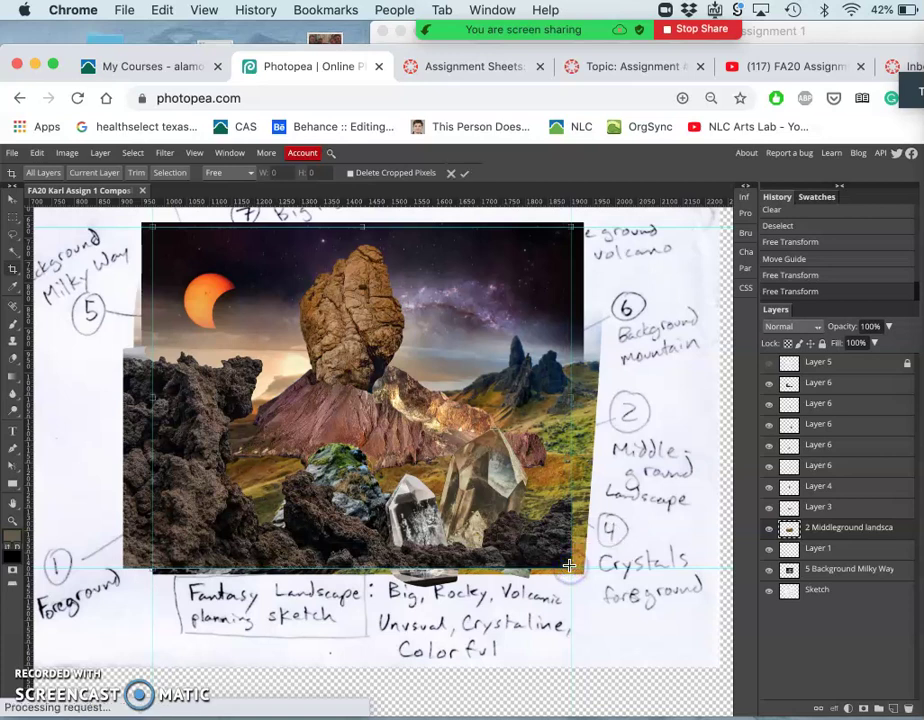
key(Return)
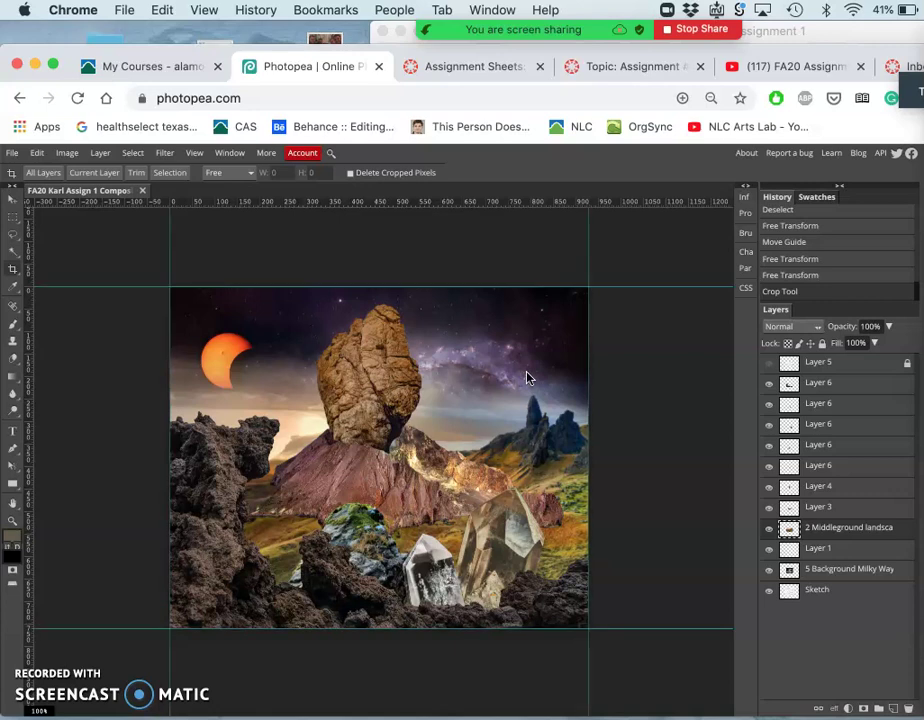
Hide the guides so the cropped composition shows without guide lines.
click(195, 155)
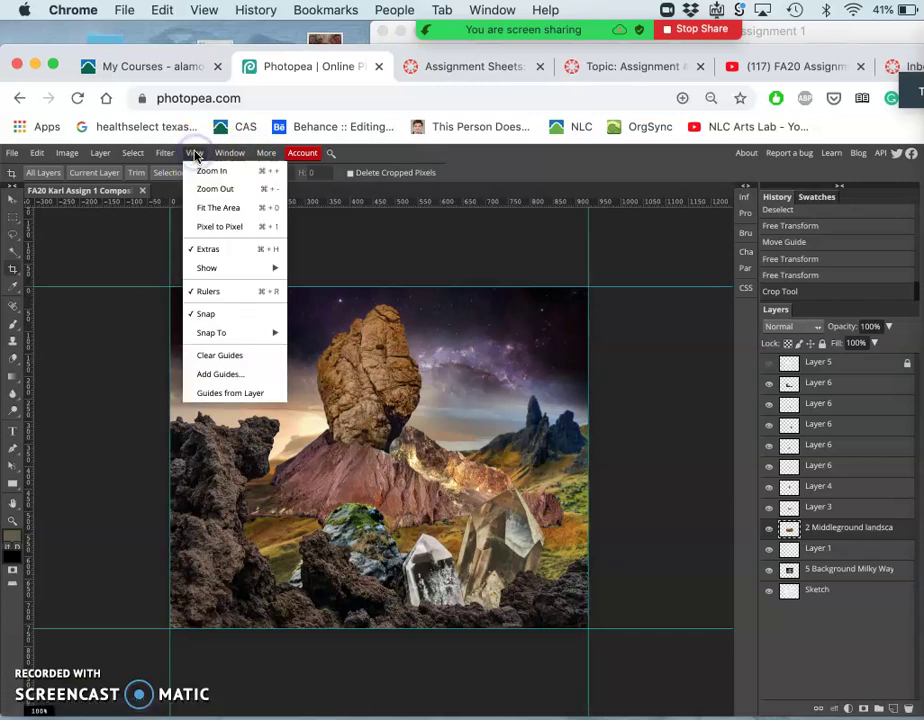
mouse_move(220, 268)
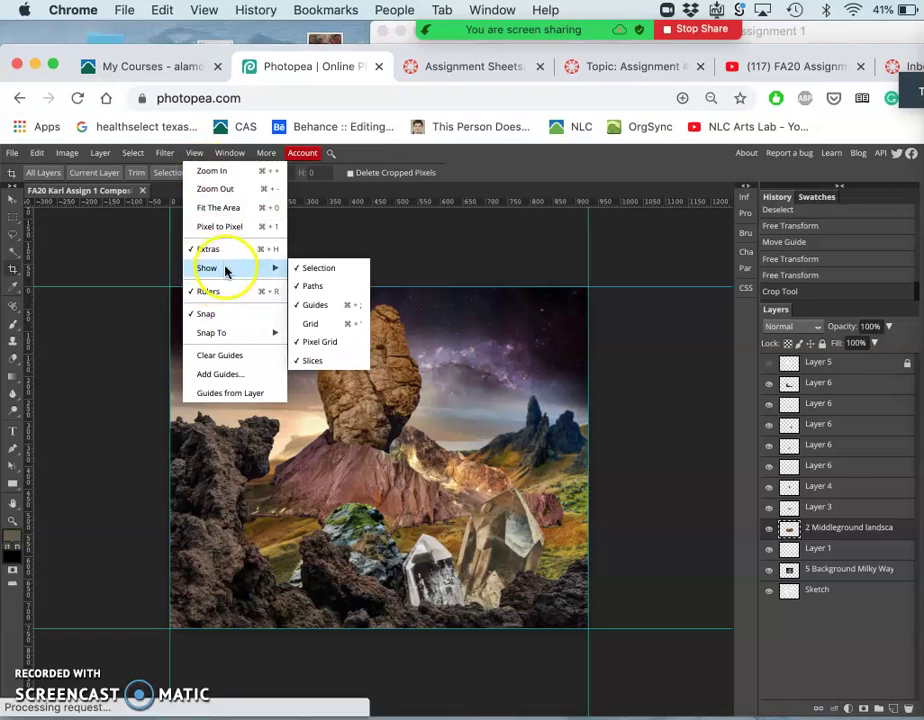
click(348, 308)
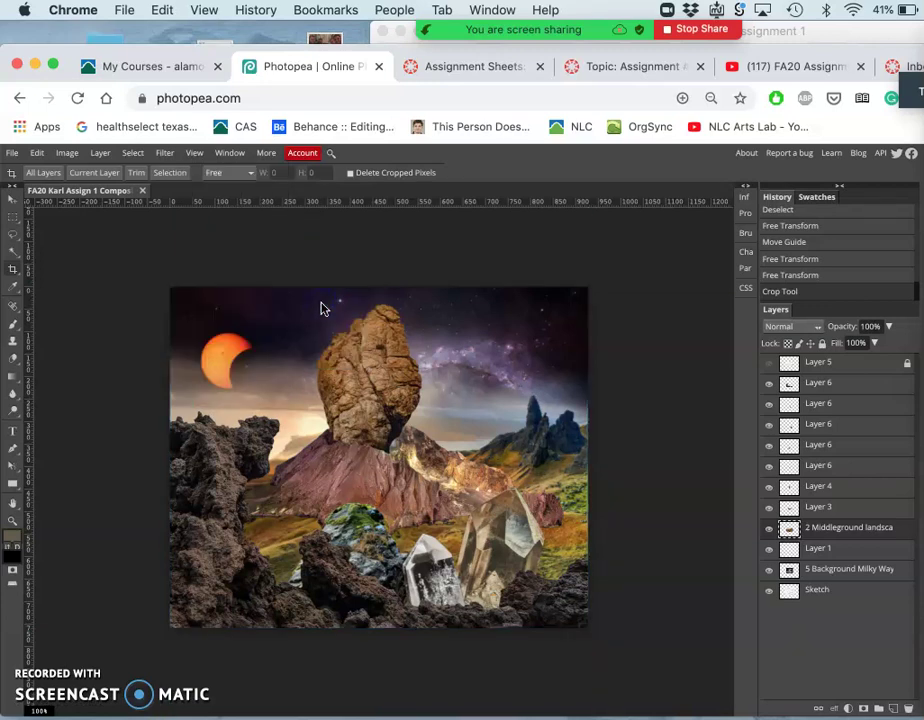
key(super+;)
key(super+;)
key(super+;)
key(super+;)
key(super+;)
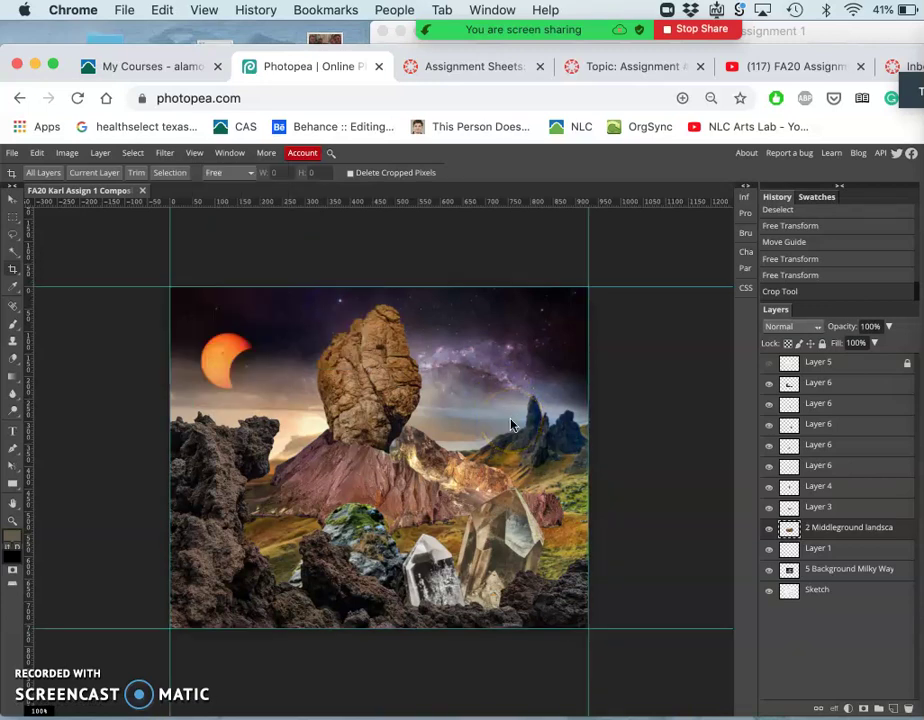
key(super+;)
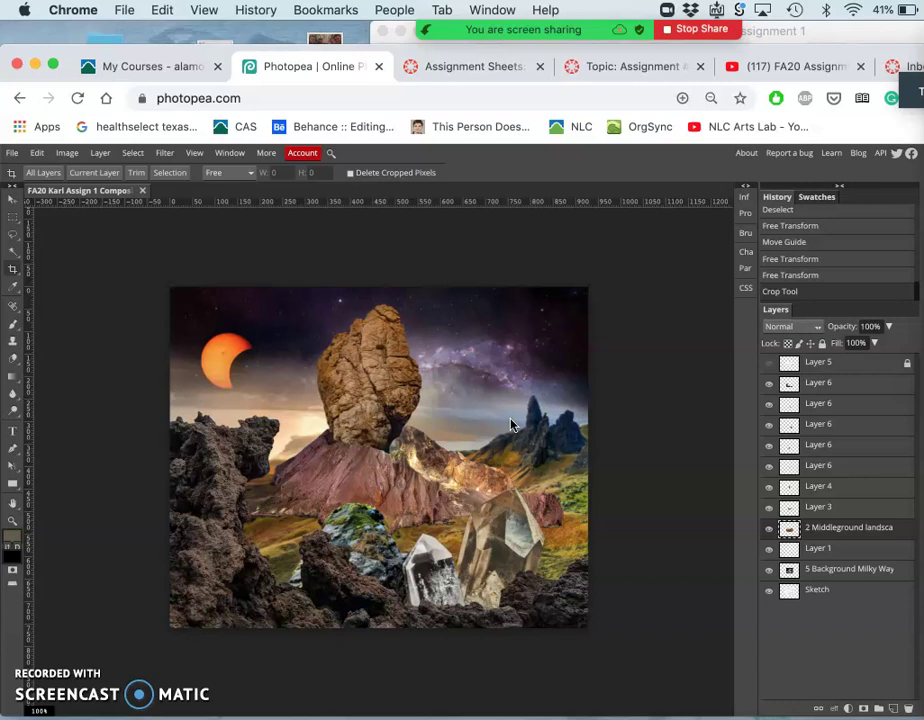
Examine the cropped composition up close, from the distant peaks and crystals to the foreground rocks, boulder and sky.
click(583, 441)
scroll(583, 441, up, 5)
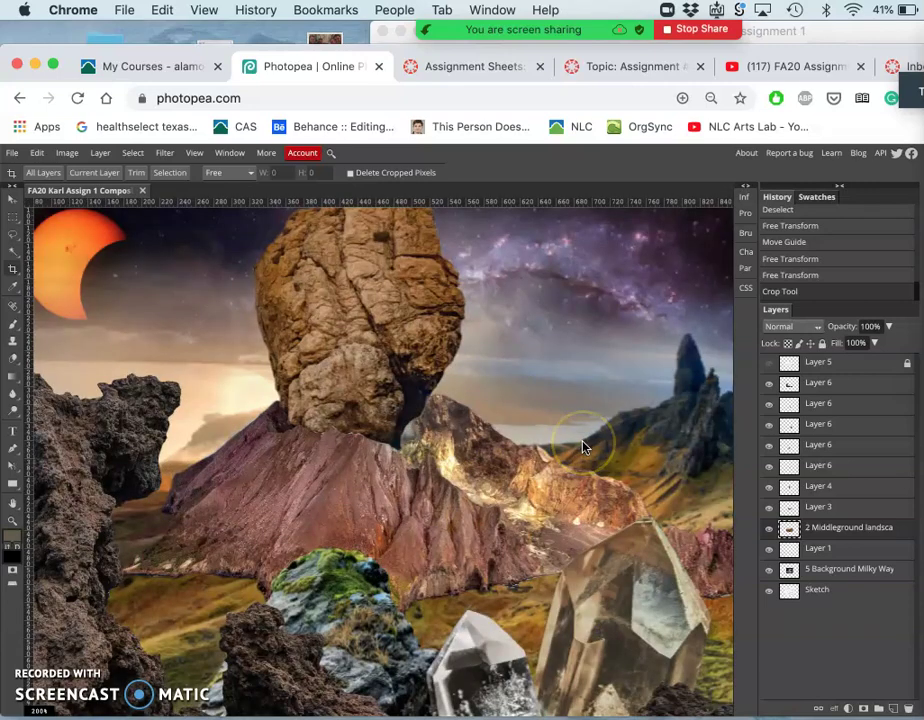
scroll(583, 447, right, 5)
scroll(583, 447, down, 4)
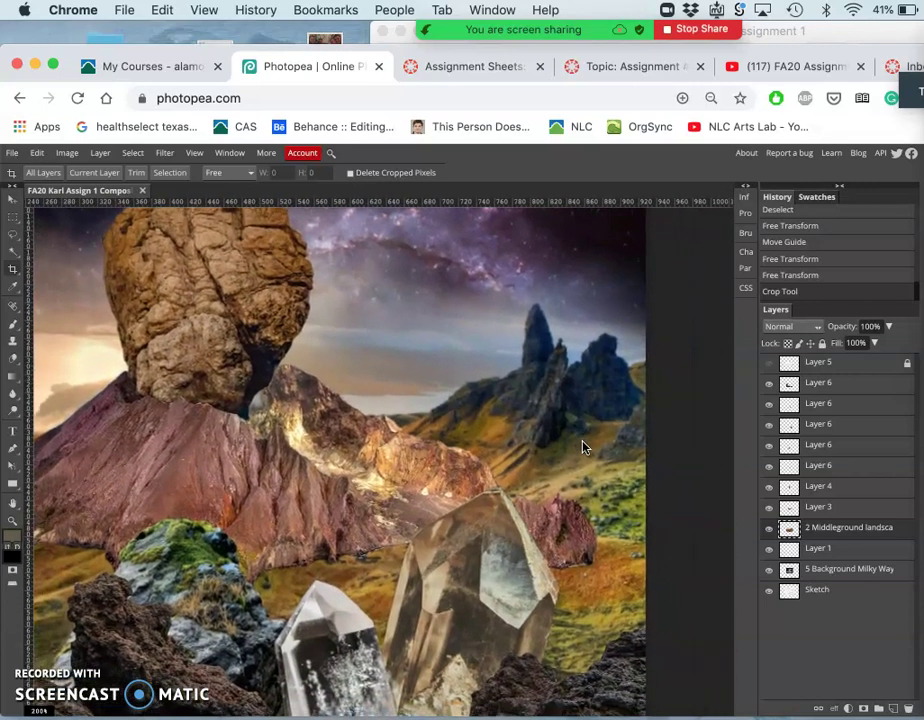
scroll(583, 447, down, 3)
scroll(583, 447, left, 2)
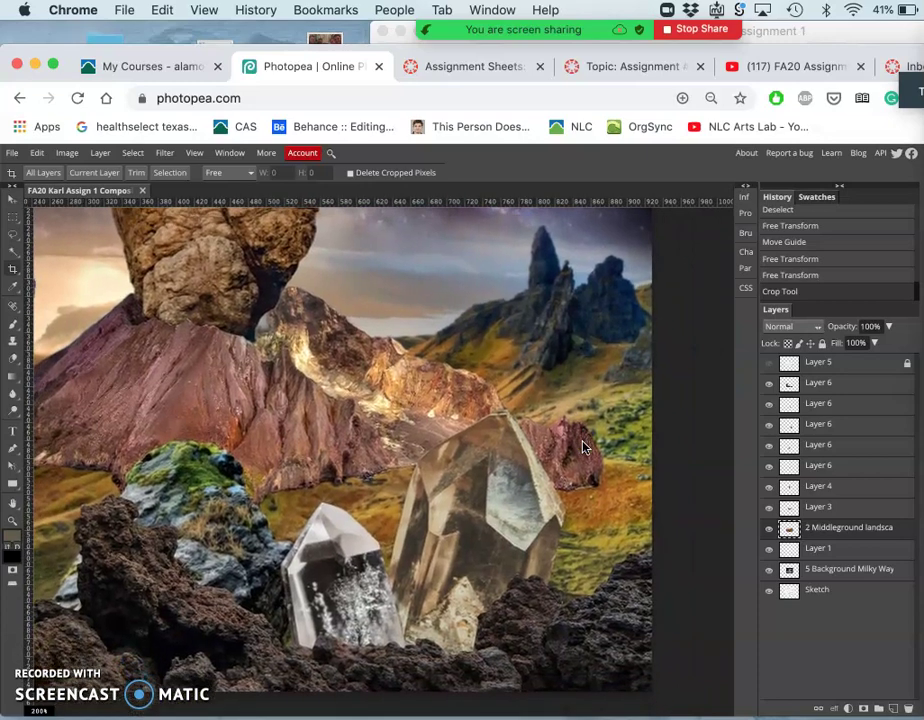
scroll(585, 447, left, 5)
scroll(585, 447, down, 2)
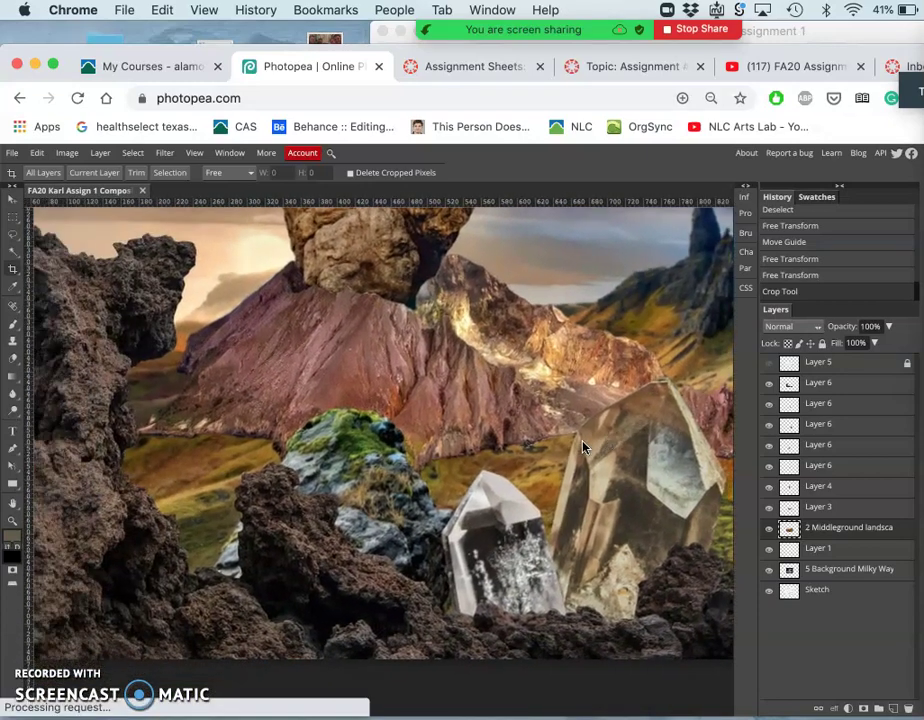
scroll(585, 447, up, 3)
scroll(585, 447, left, 2)
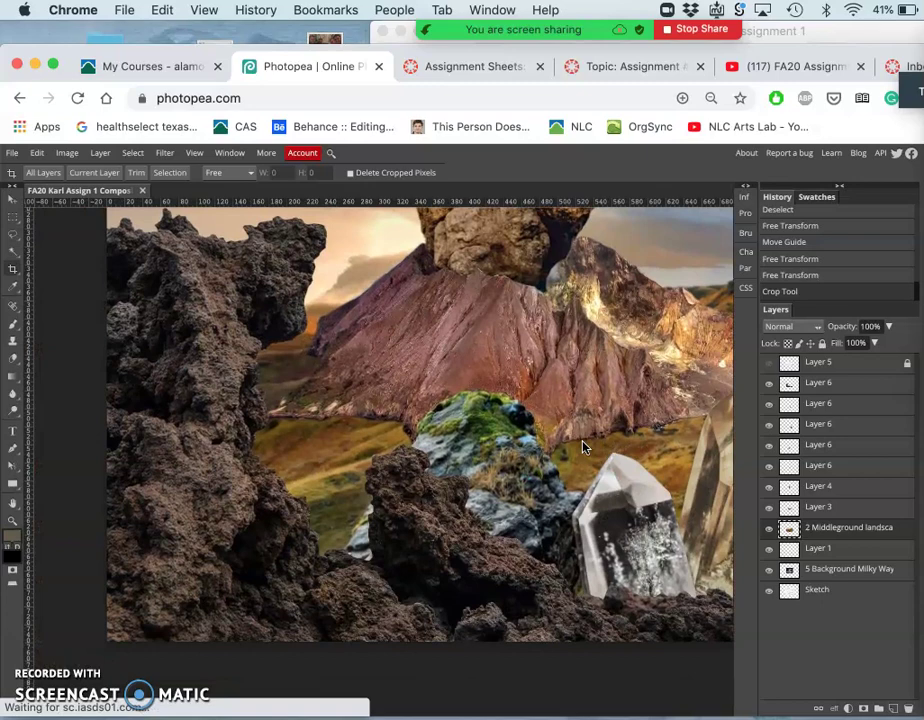
scroll(373, 383, up, 5)
scroll(373, 383, left, 1)
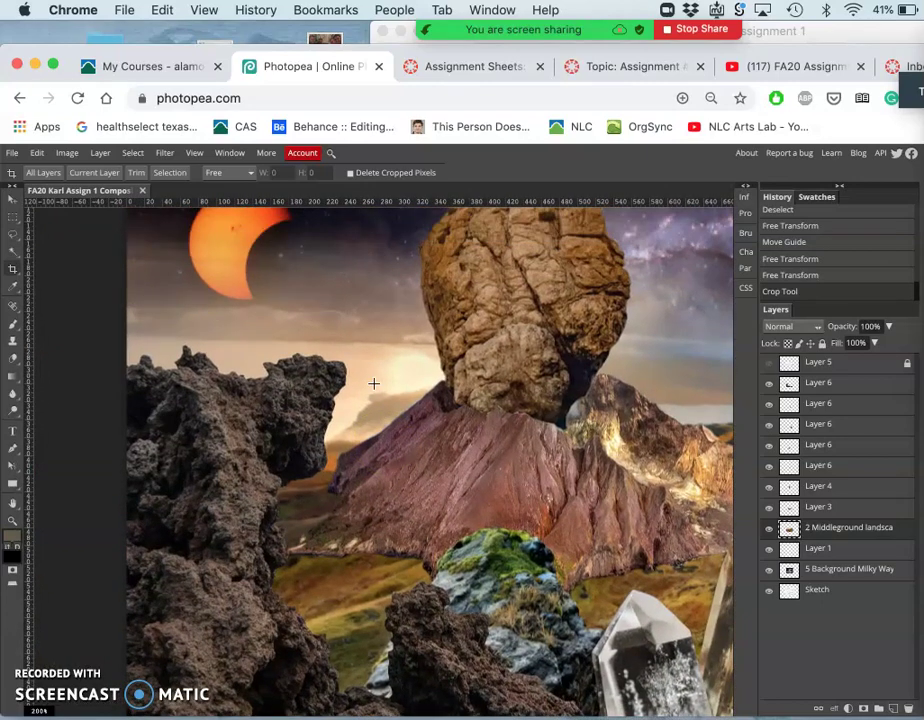
scroll(373, 383, up, 4)
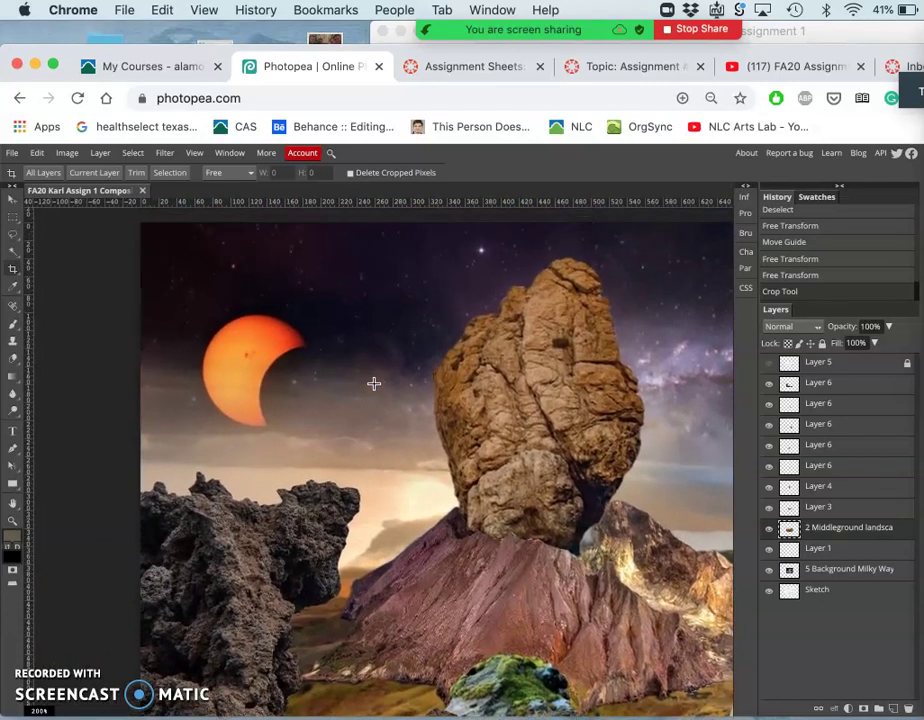
scroll(373, 383, right, 2)
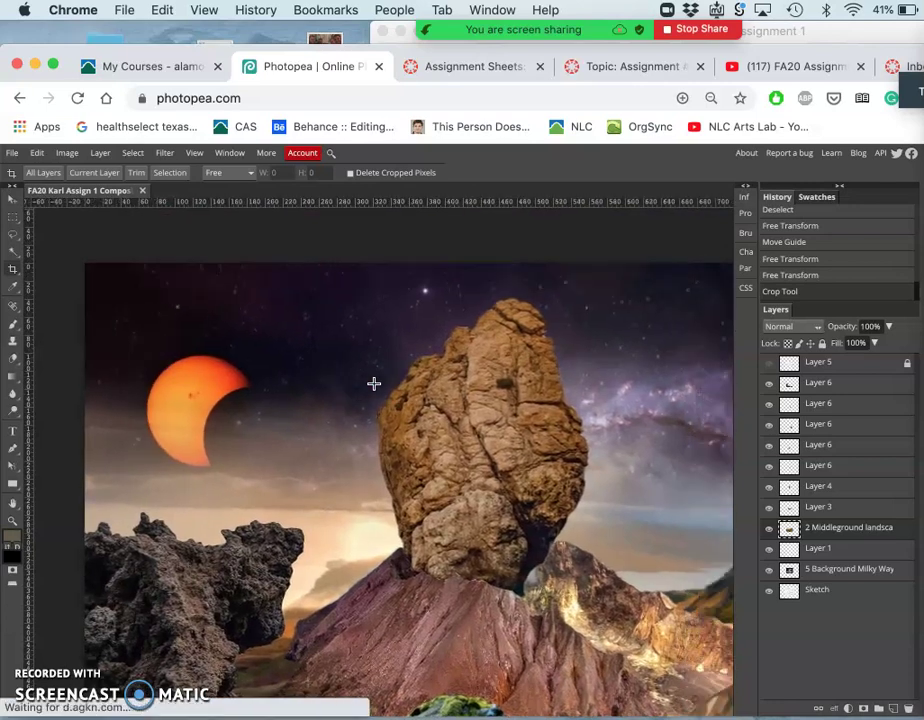
scroll(373, 383, down, 5)
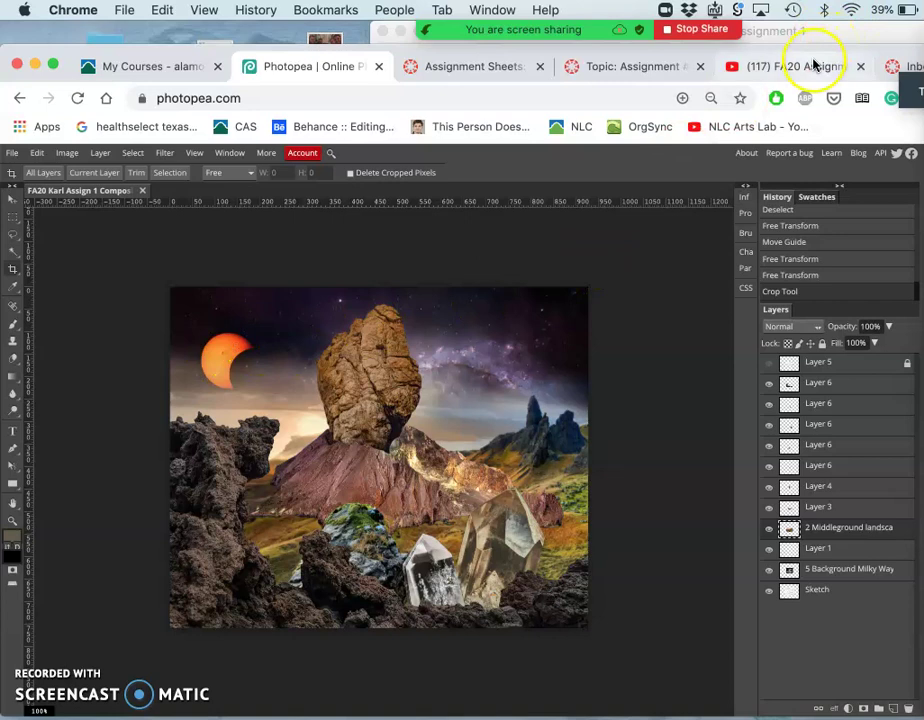
Select the uppermost Layer 6 with the dark foreground rocks and toggle its visibility to examine what it covers.
click(12, 198)
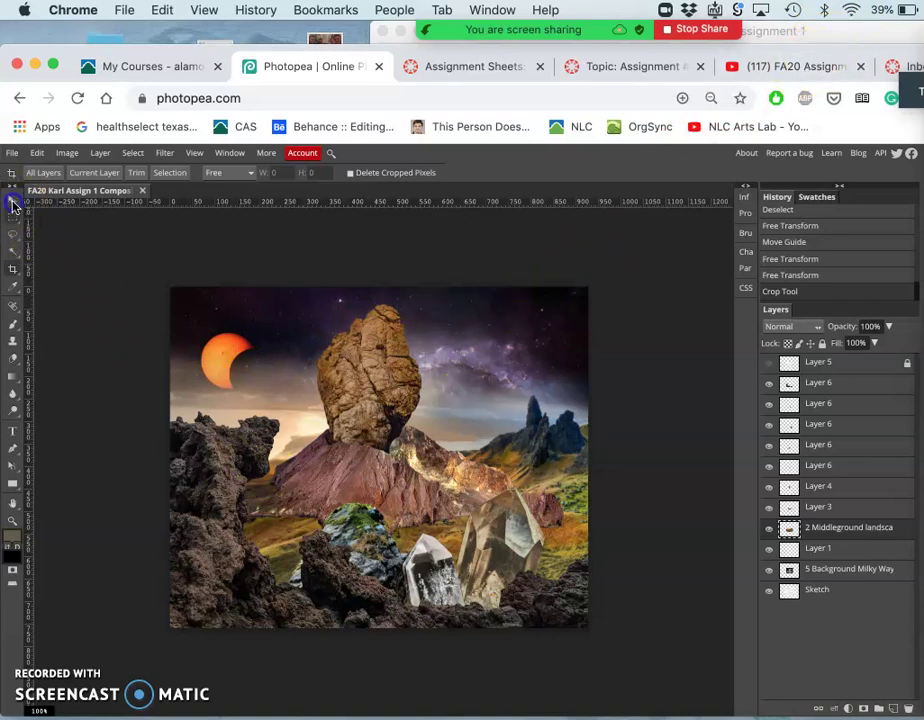
click(768, 389)
click(768, 389)
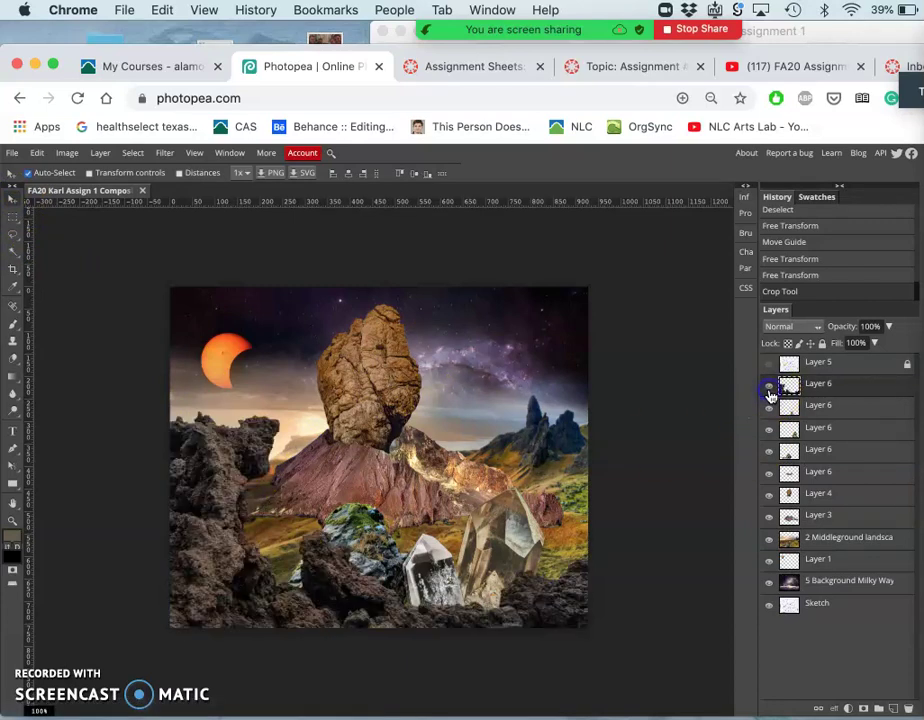
click(770, 394)
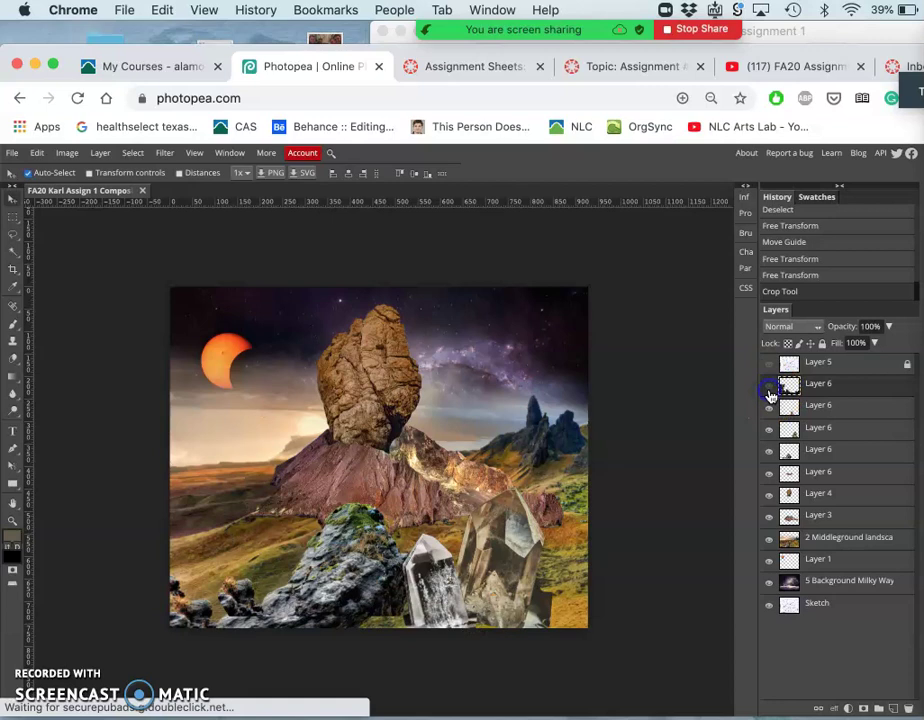
click(770, 394)
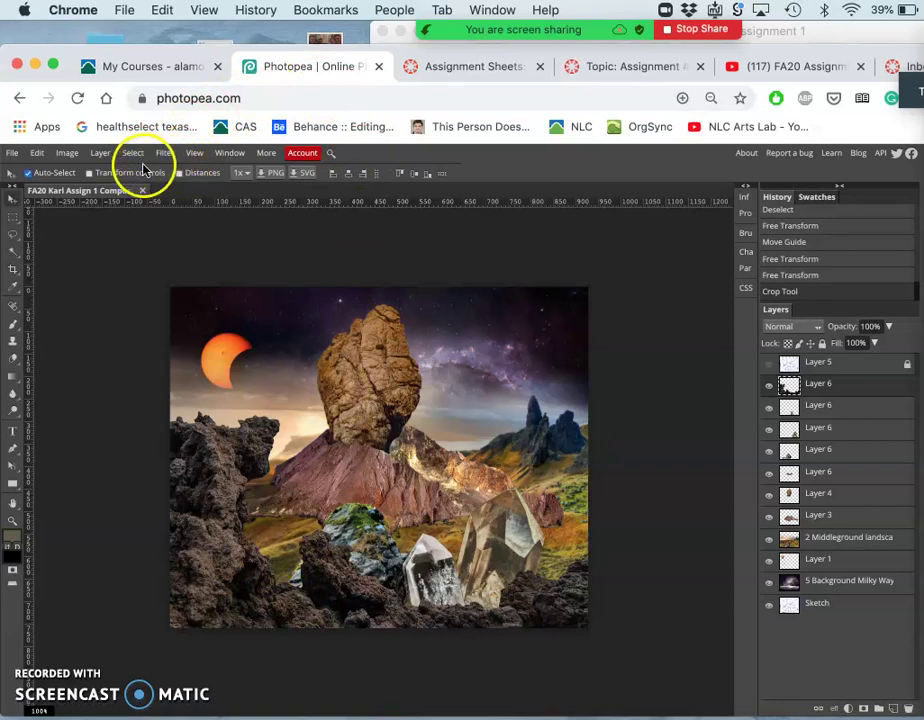
click(767, 388)
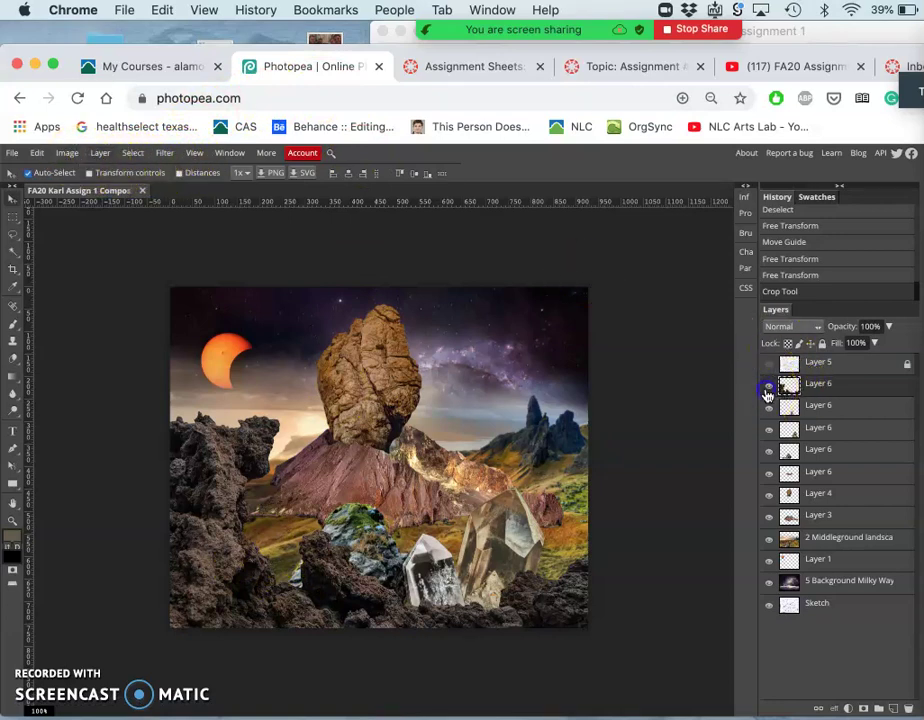
click(767, 388)
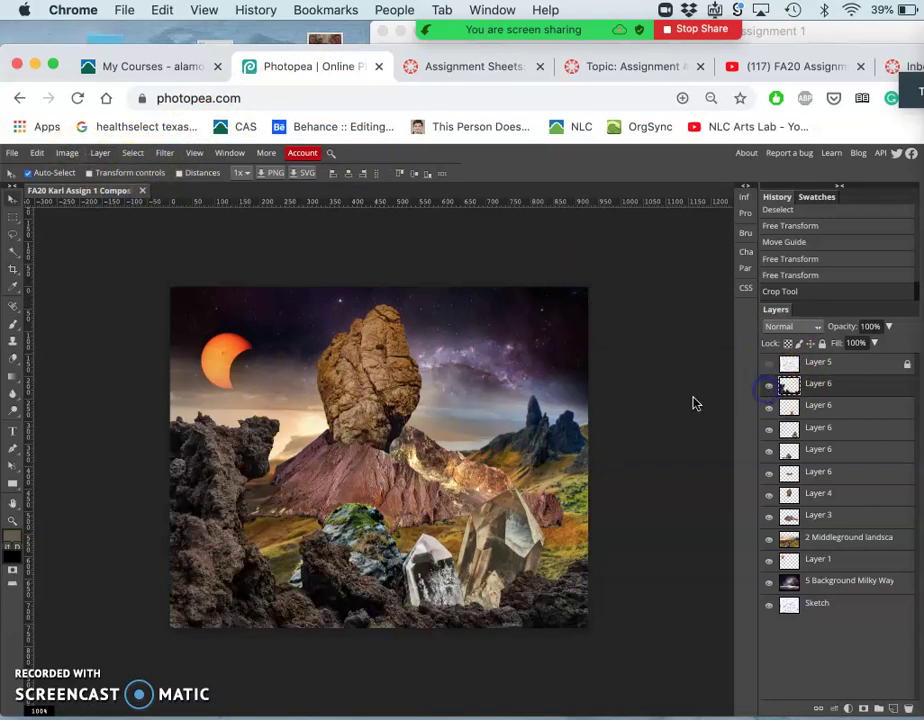
click(67, 153)
mouse_move(73, 177)
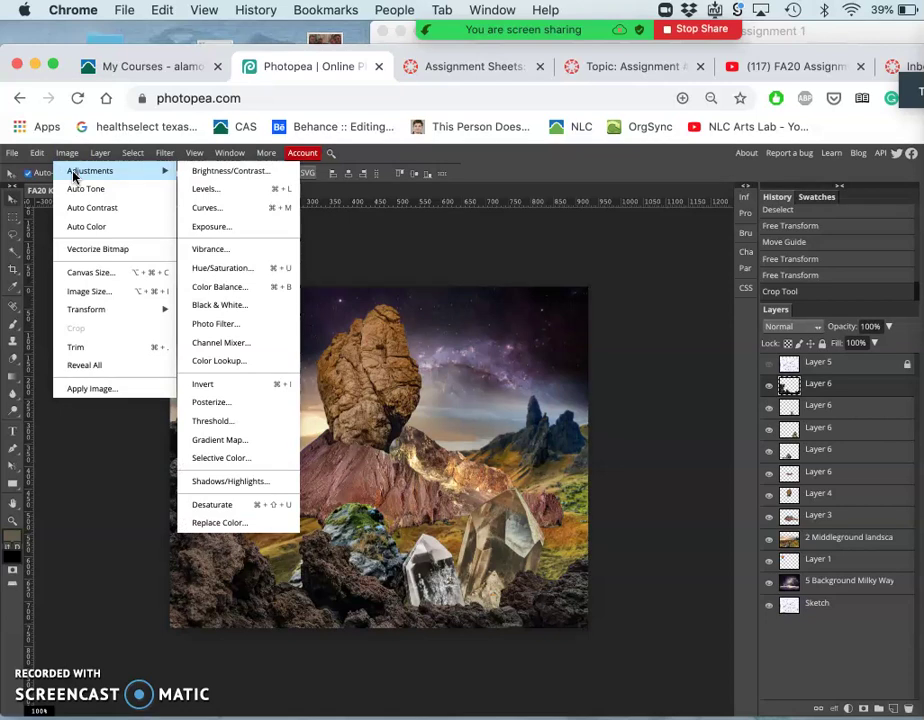
click(848, 393)
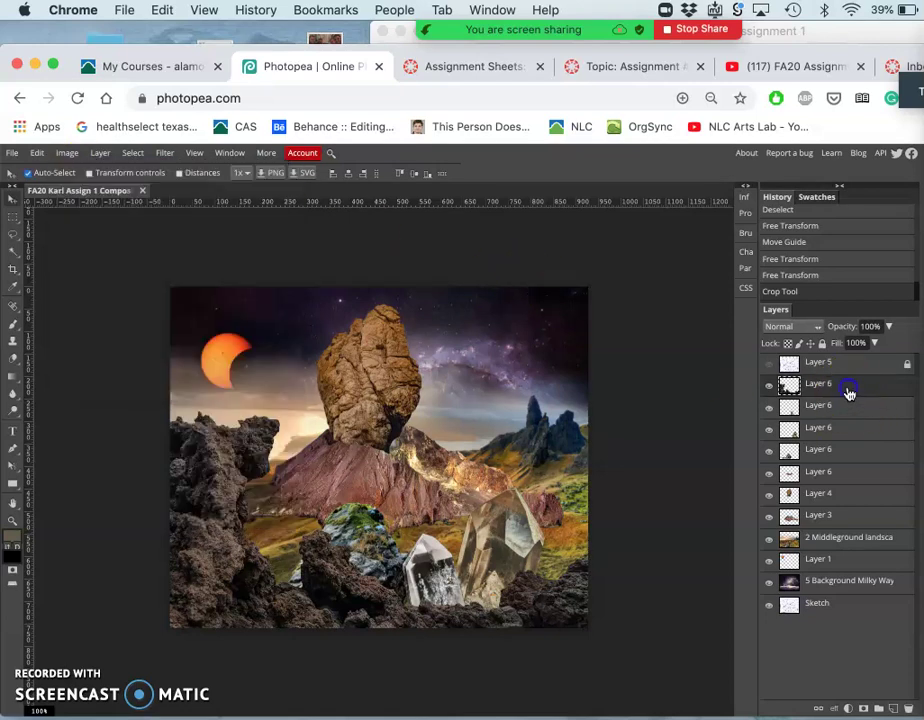
Duplicate the uppermost Layer 6 containing the dark foreground rocks, keeping the copy's default name.
click(830, 386)
key(super+j)
click(846, 390)
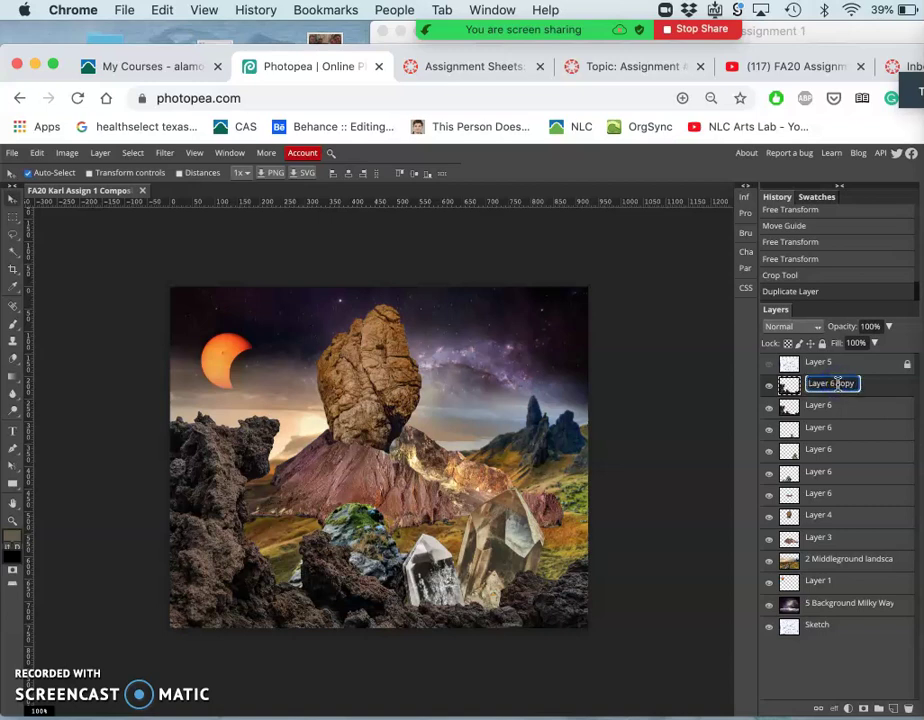
drag(838, 383, 860, 388)
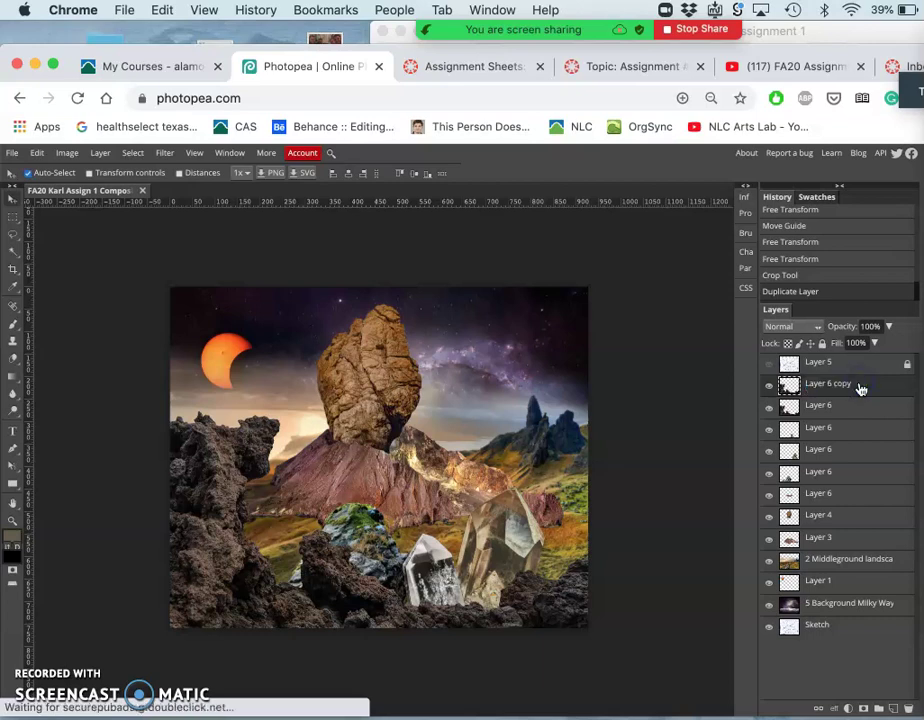
key(d)
key(s)
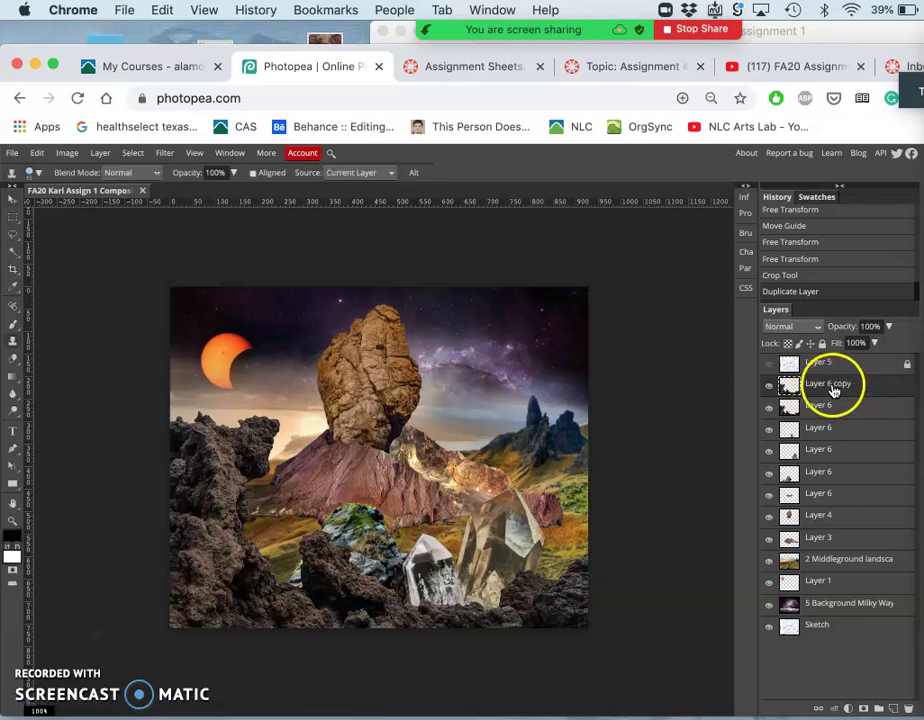
Open a Levels adjustment for Layer 6 copy, move the dialog clear of the foreground rocks, and examine the RGB histogram.
click(68, 153)
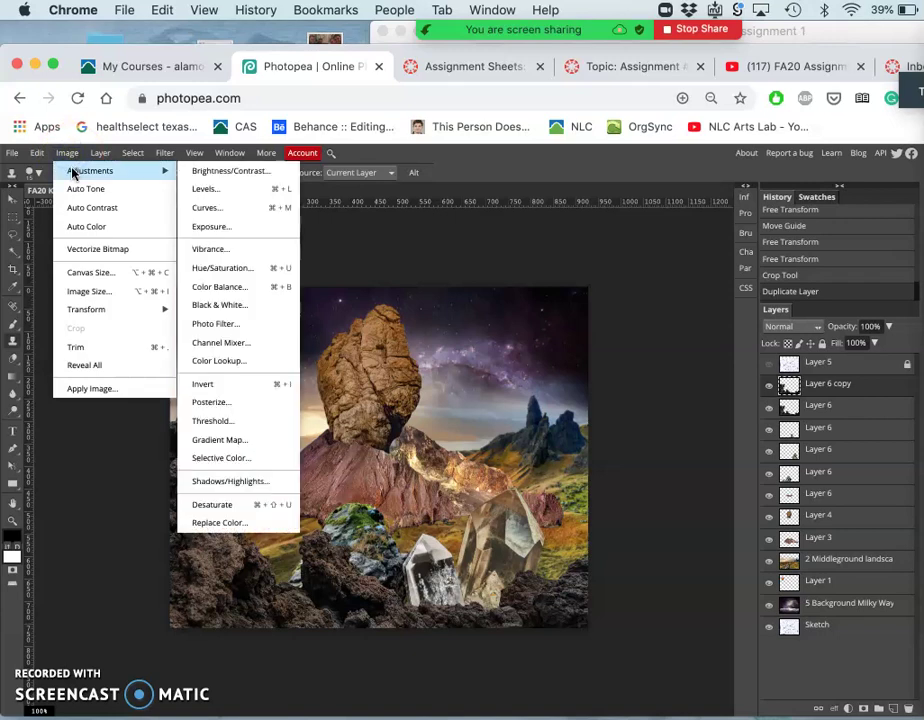
click(204, 191)
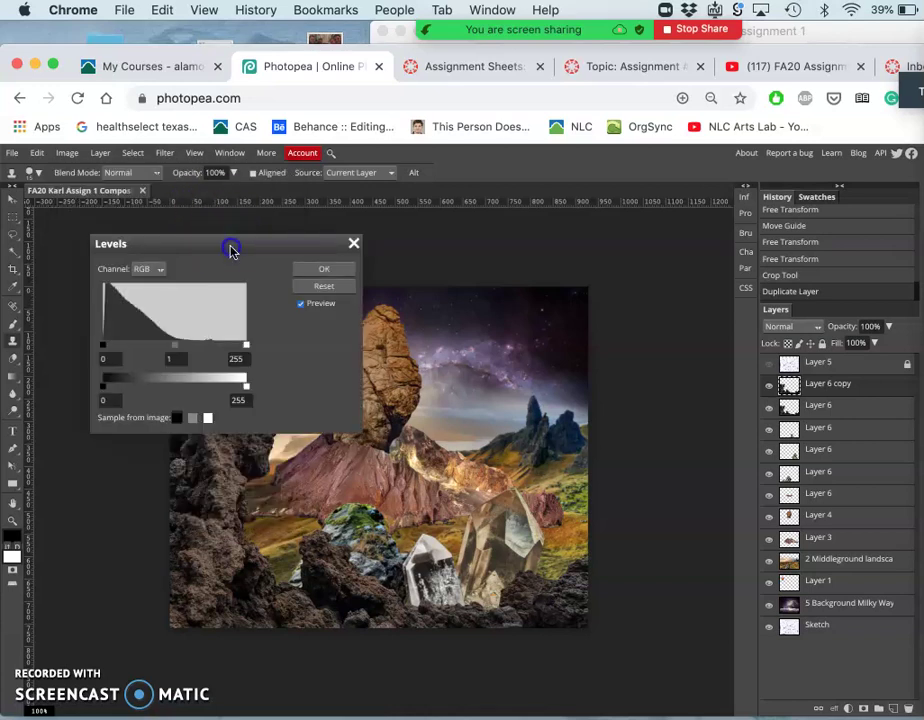
drag(231, 250, 596, 202)
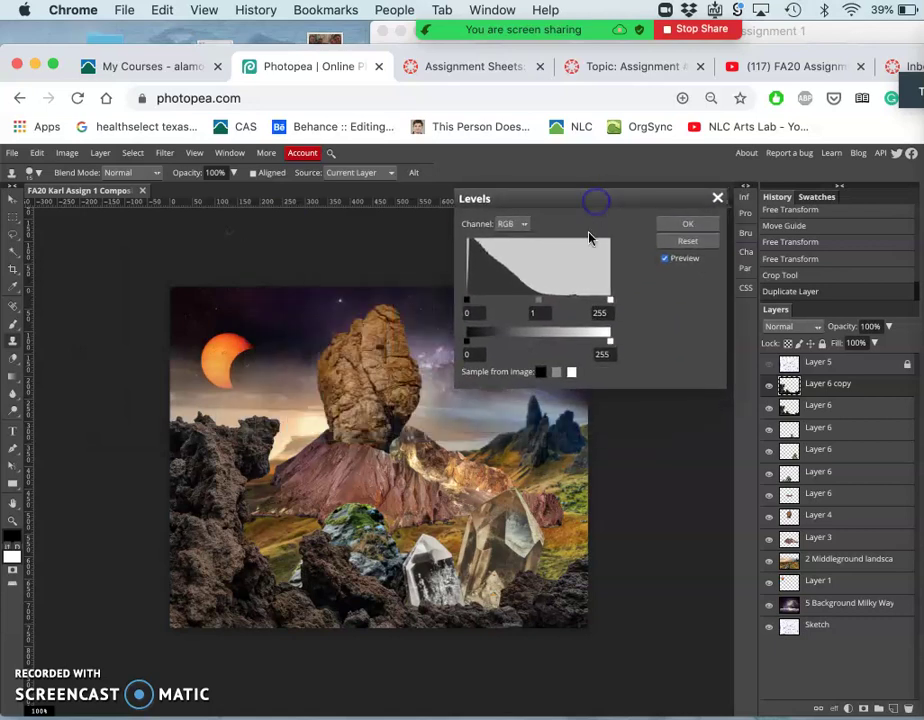
click(482, 289)
click(466, 243)
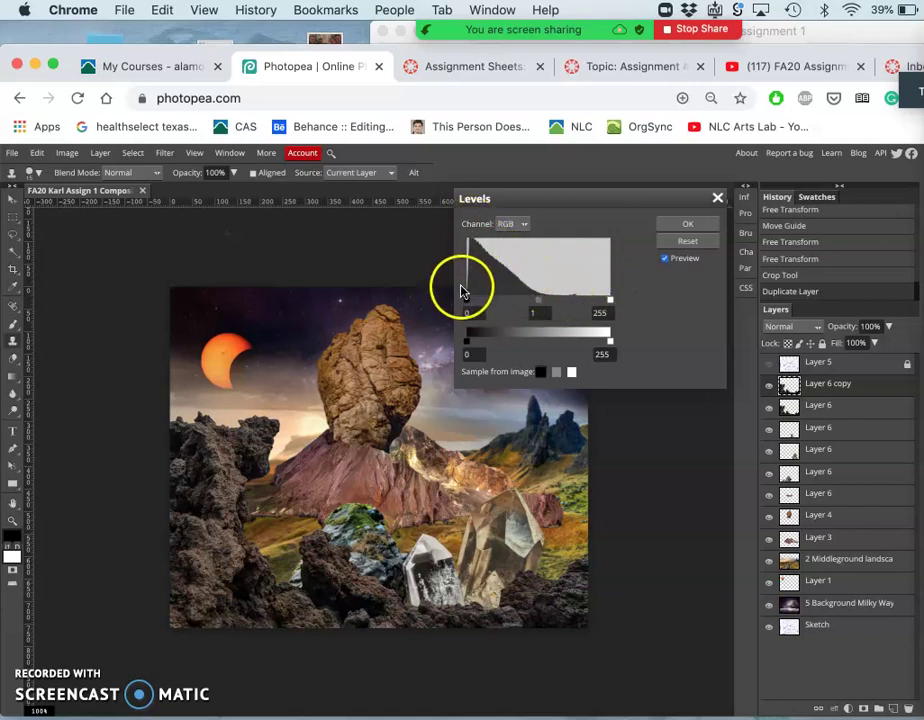
click(469, 244)
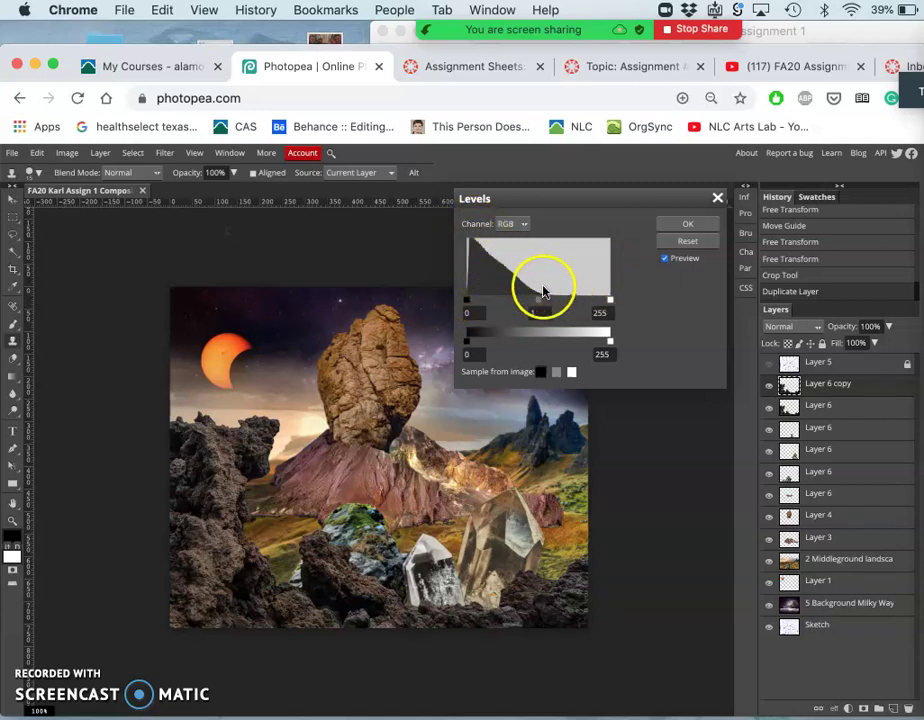
click(489, 258)
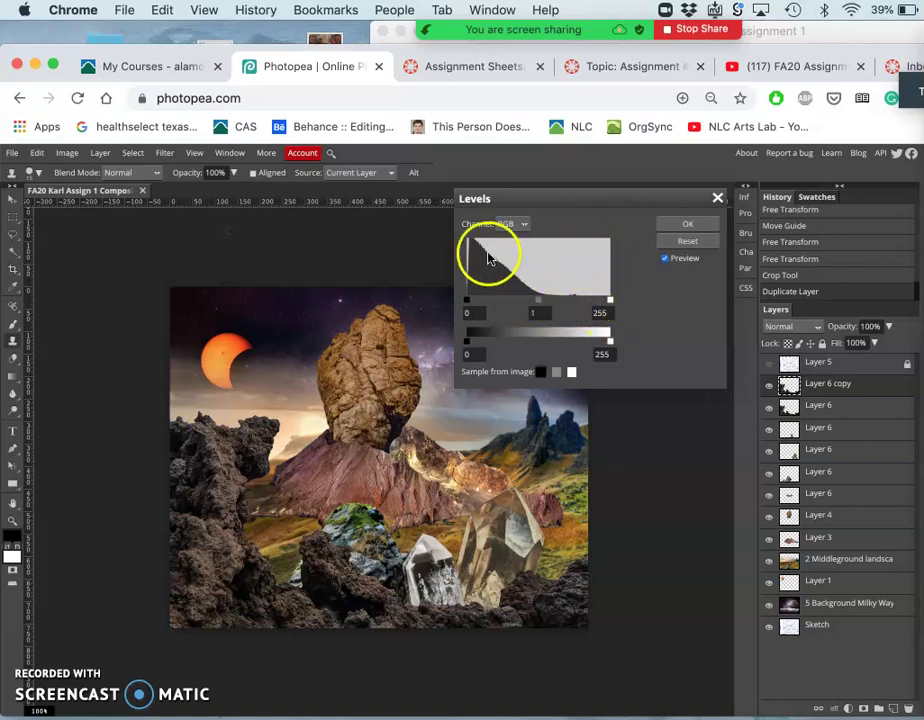
click(489, 258)
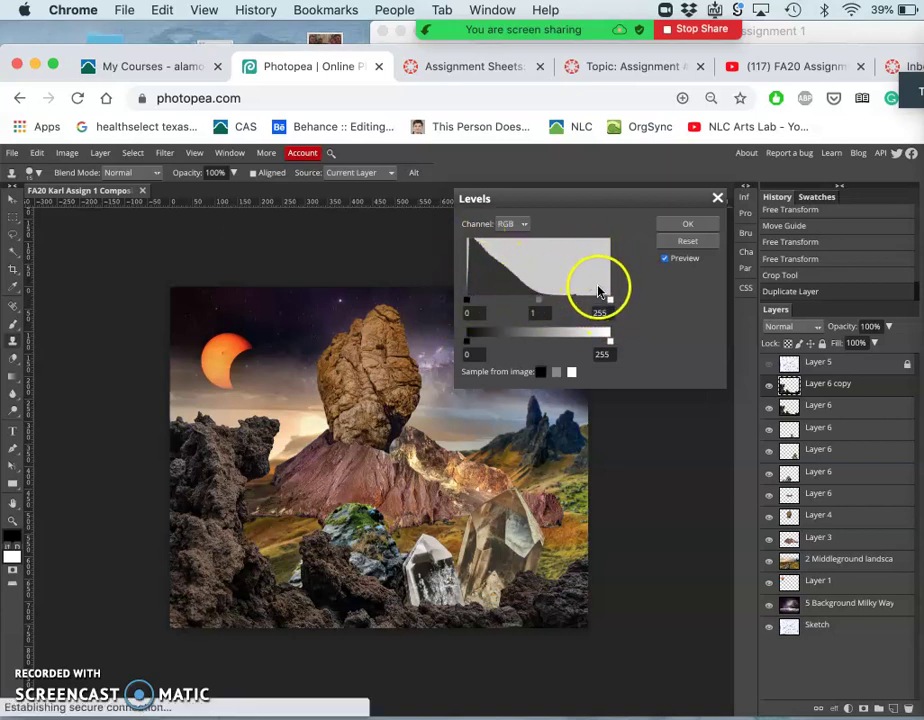